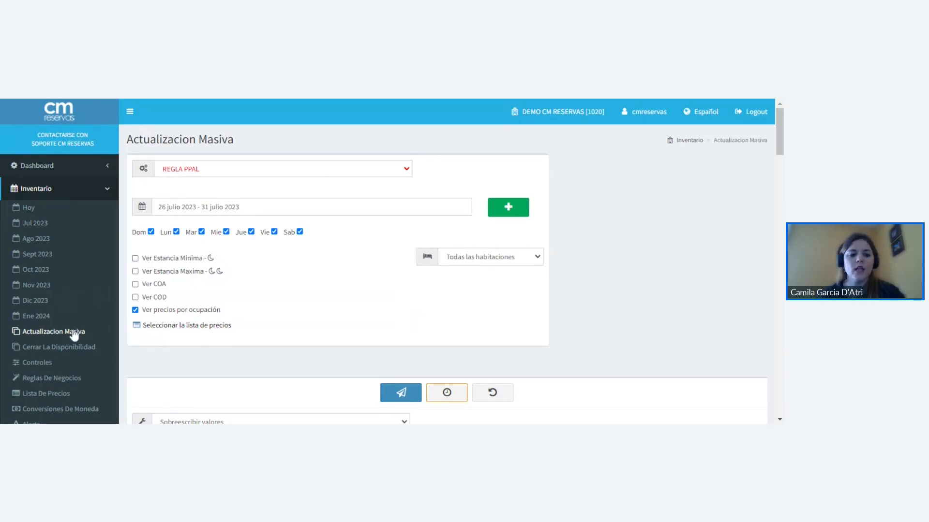
left_click(224, 332)
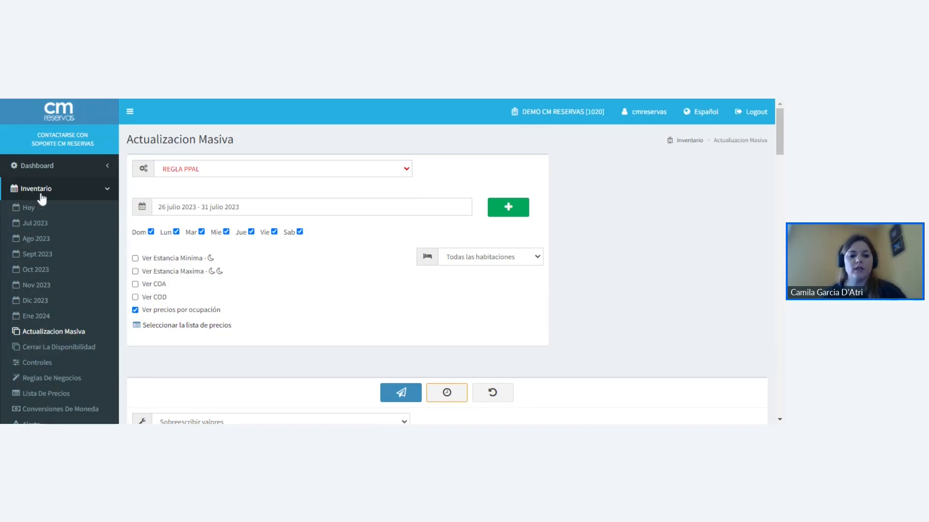
left_click(93, 332)
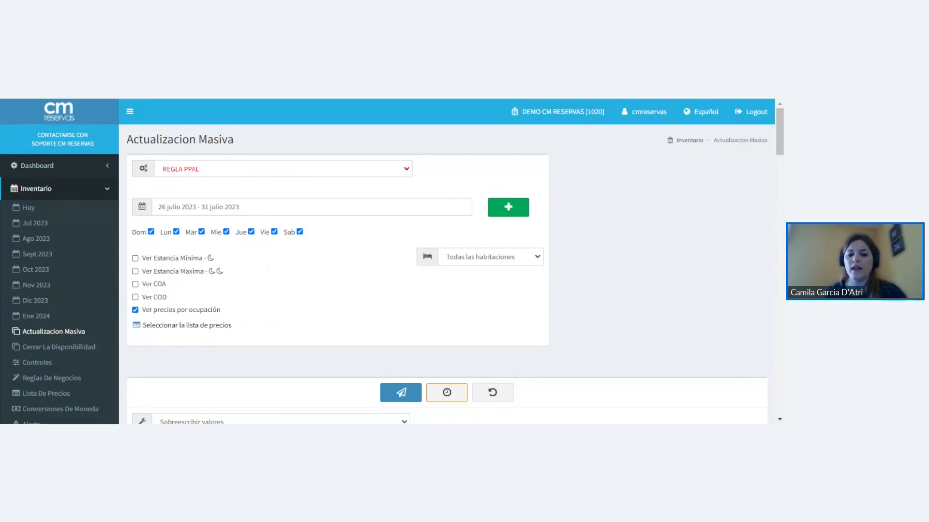
- Set the date range for the bulk update to 1 agosto 2023 - 8 agosto 2023
scroll(335, 256, "down", 1)
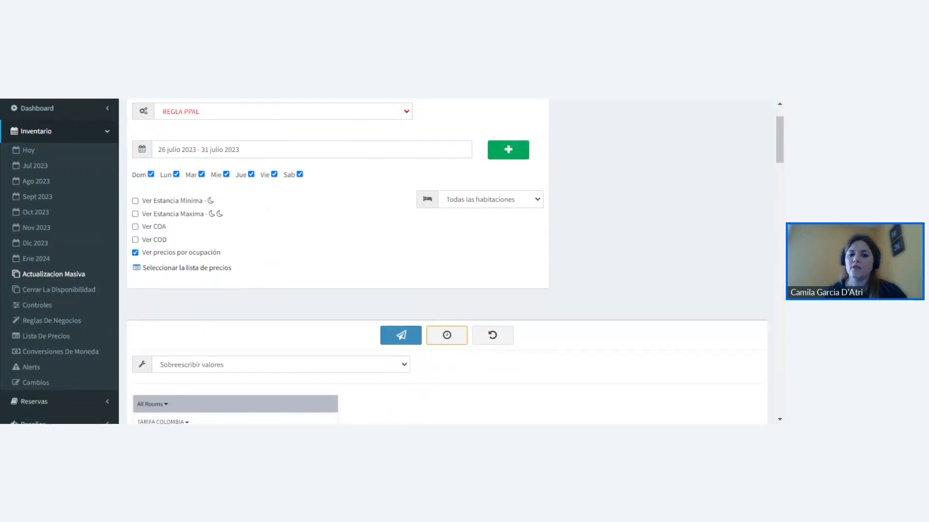
left_click(312, 150)
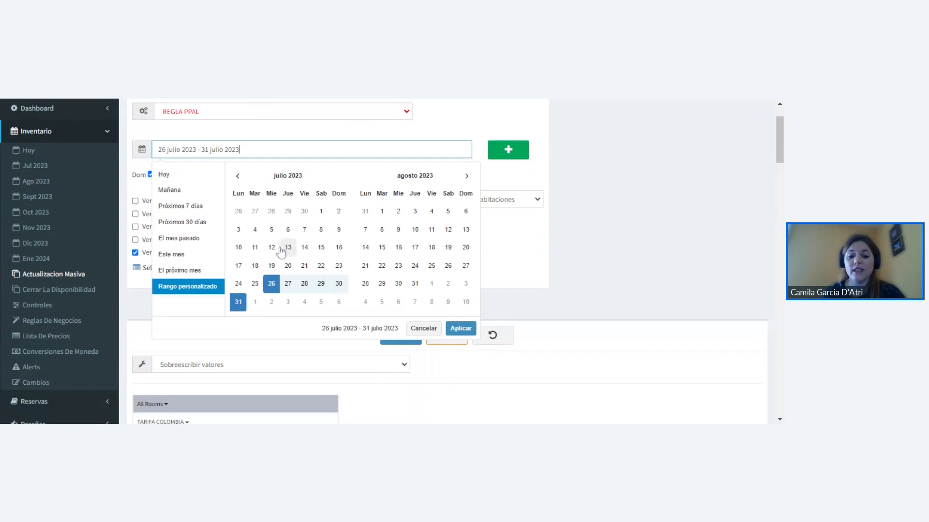
left_click(382, 212)
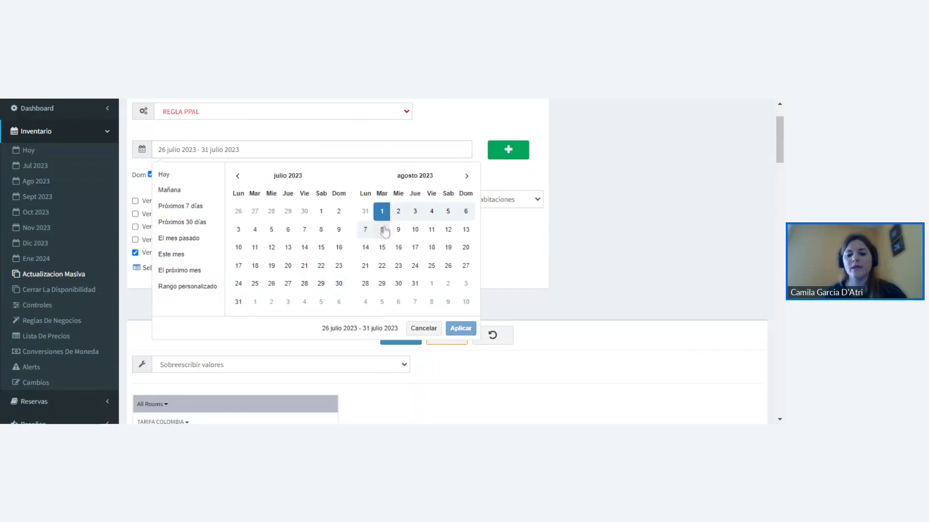
left_click(382, 229)
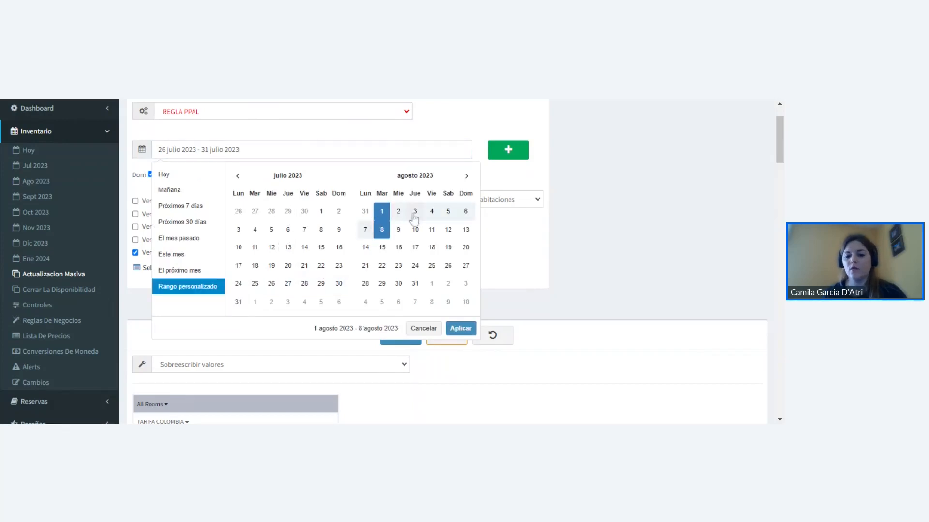
left_click(460, 329)
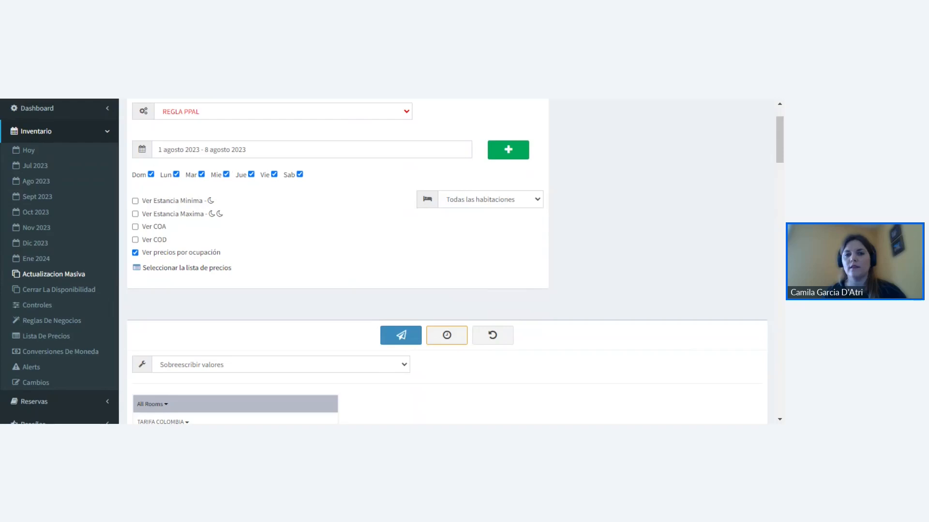
- Add a second date range of 5 septiembre 2023 - 12 septiembre 2023 and remove it again
left_click(515, 155)
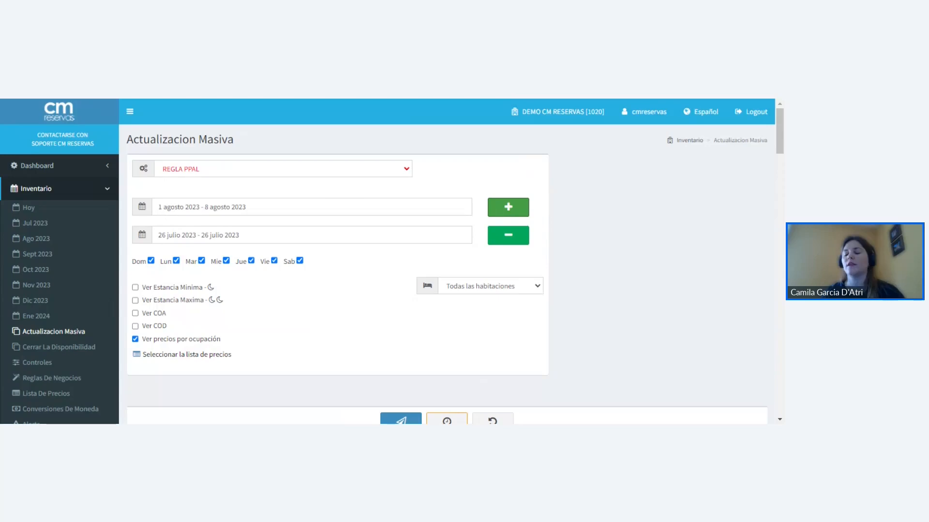
left_click(310, 236)
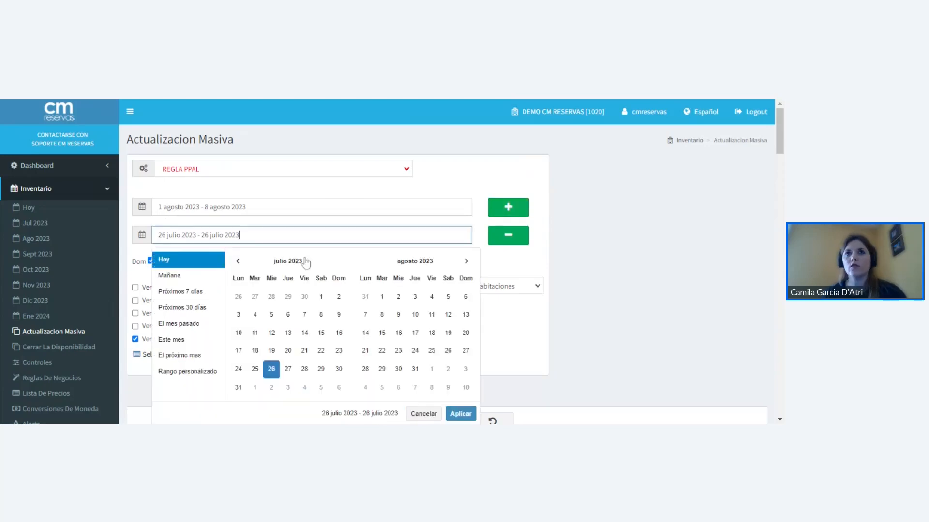
left_click(466, 261)
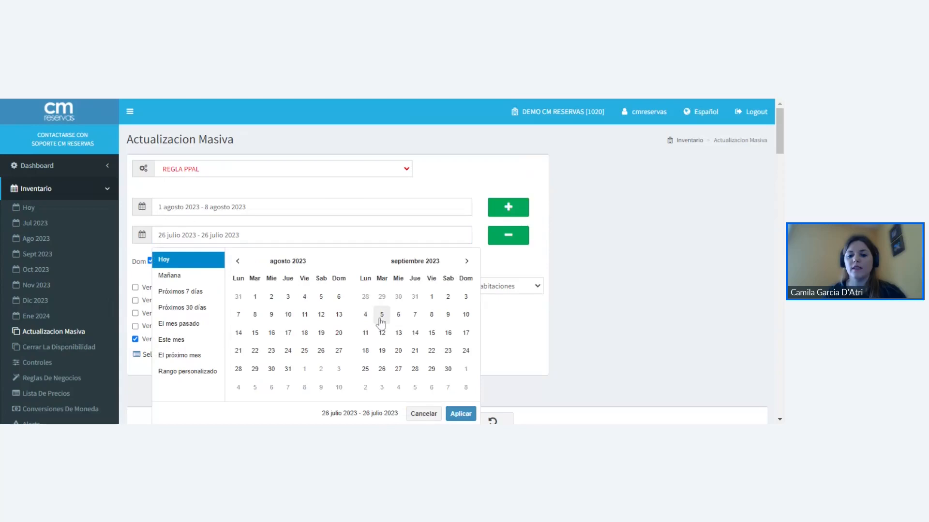
left_click(382, 314)
left_click(382, 332)
left_click(455, 409)
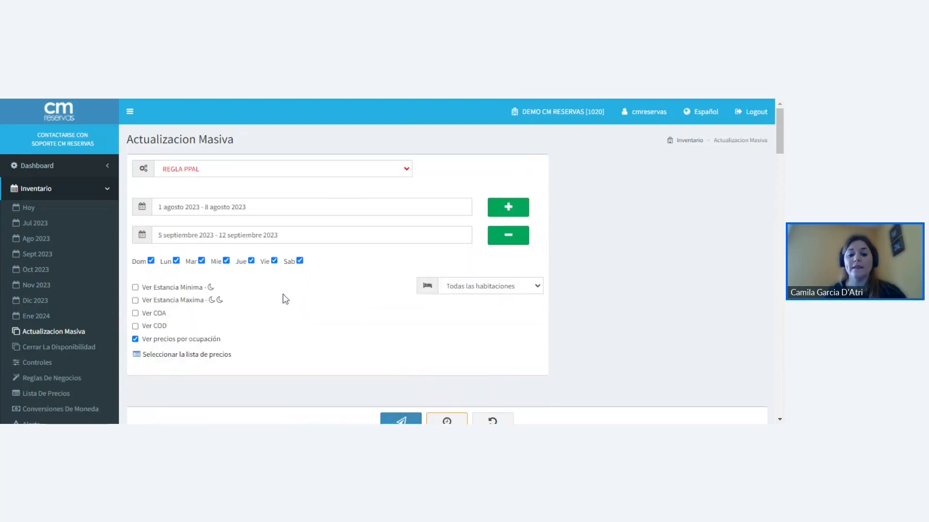
left_click(503, 237)
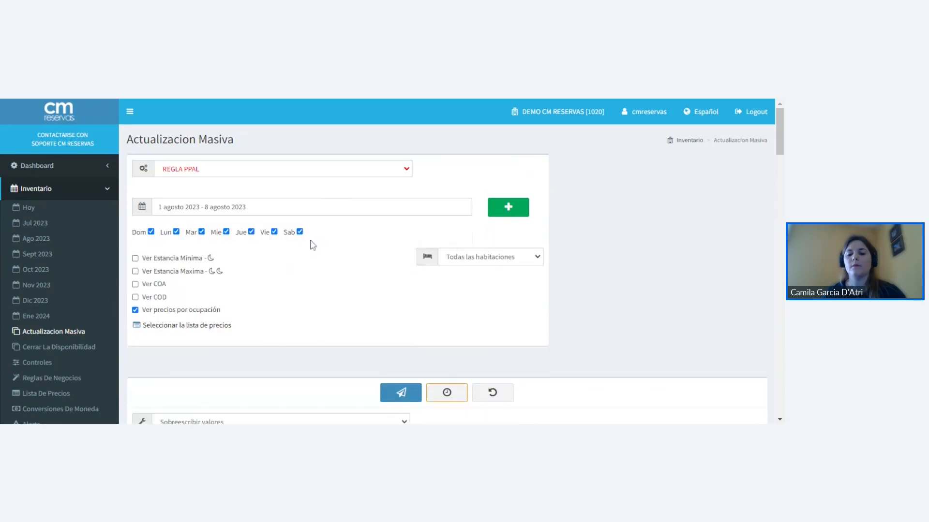
- Set the bulk update's date range to the whole of August, 1 agosto 2023 - 31 agosto 2023
scroll(314, 244, "down", 1)
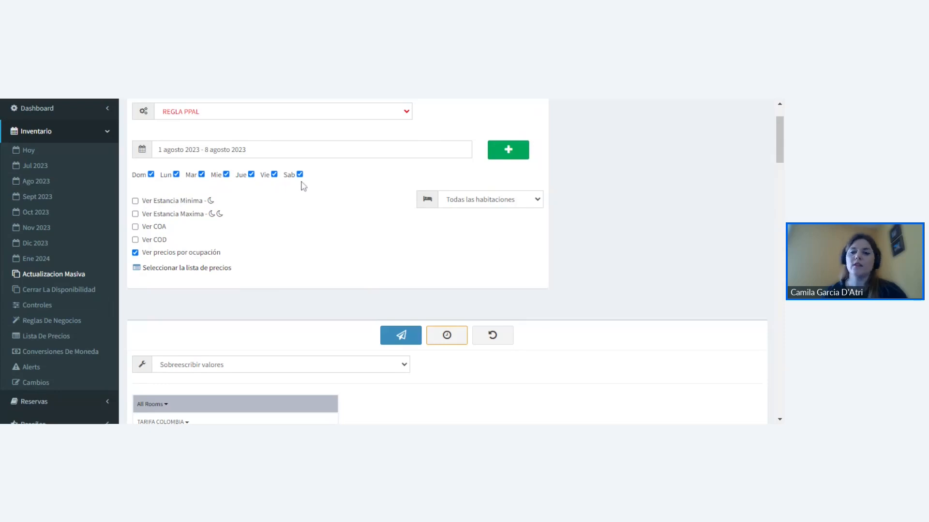
left_click(277, 153)
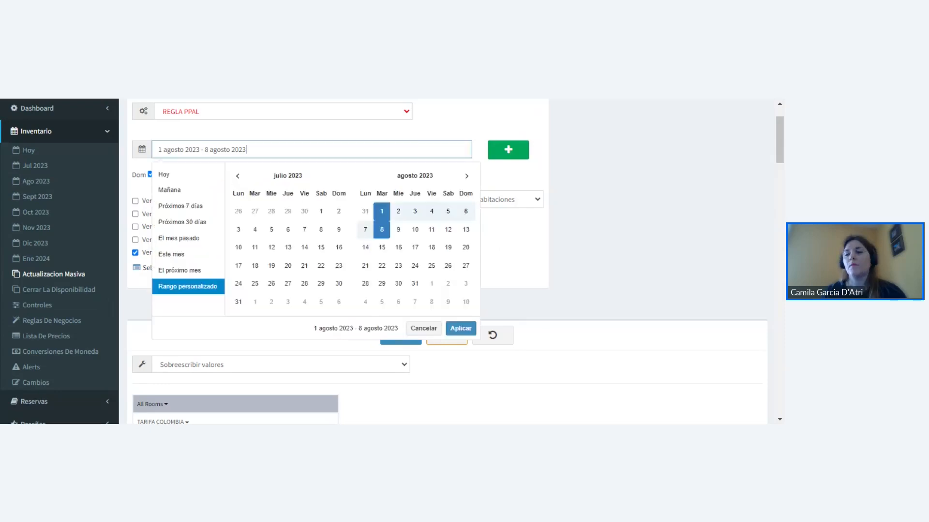
left_click(379, 213)
left_click(415, 283)
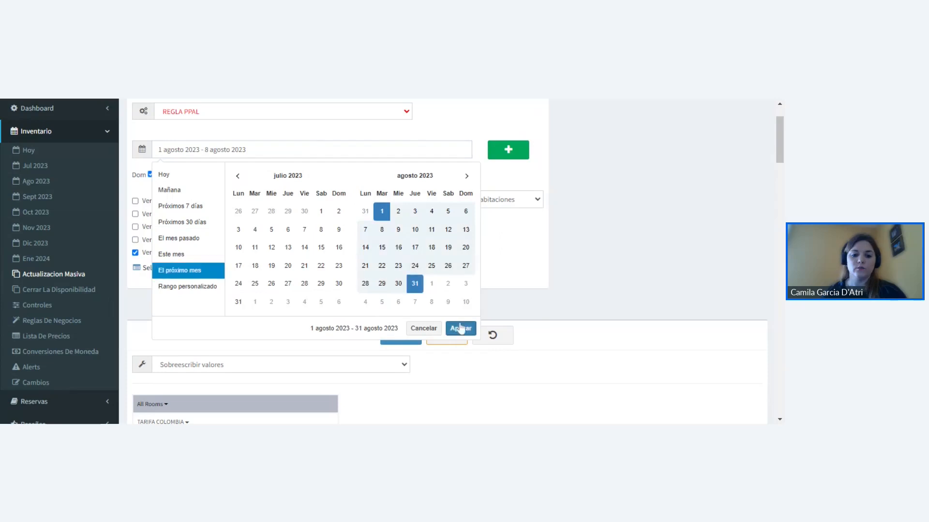
left_click(460, 328)
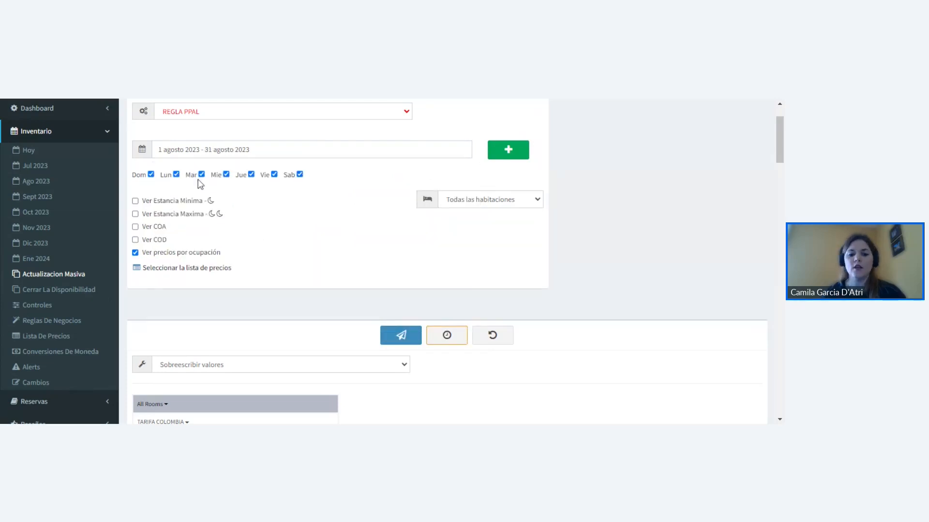
- Exclude Monday through Saturday from the bulk update so that only Sunday (Dom) is selected
left_click(177, 175)
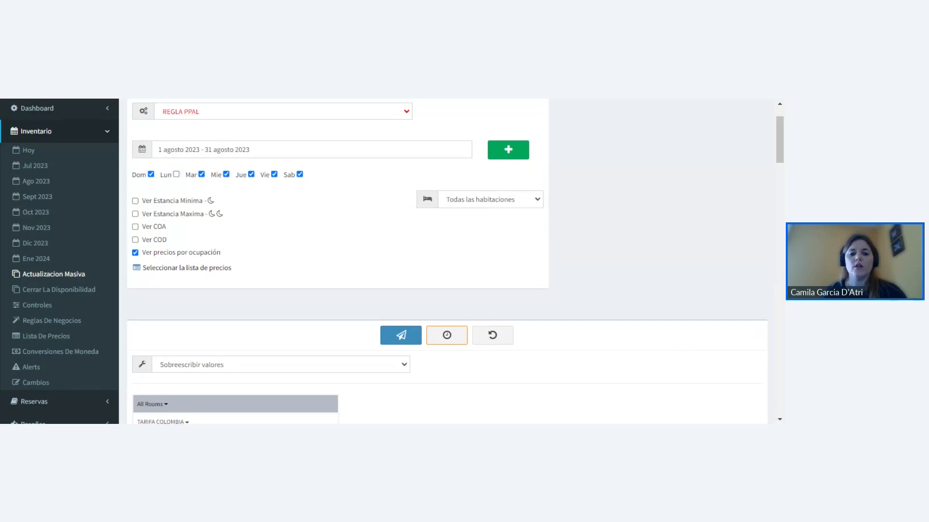
left_click(201, 175)
left_click(225, 175)
left_click(251, 175)
left_click(274, 175)
left_click(299, 175)
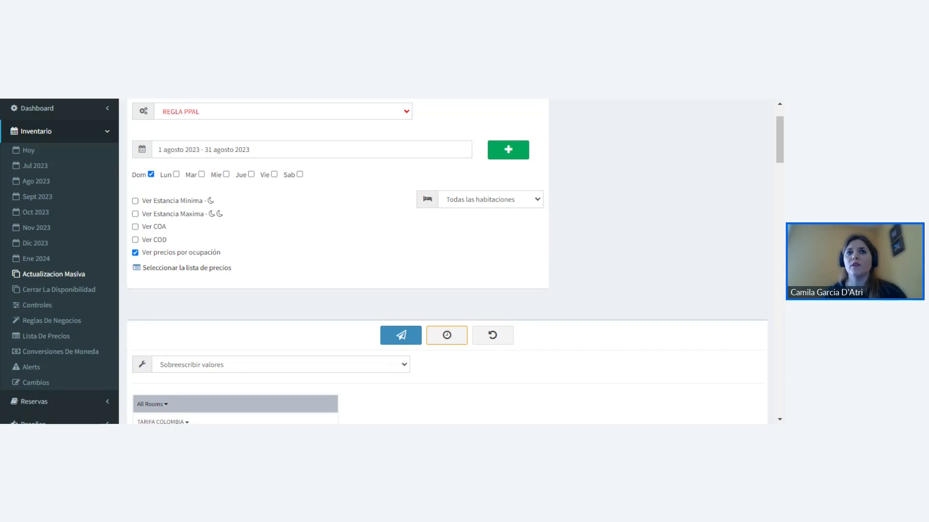
- Include Monday through Saturday in the bulk update again so that every weekday is selected
left_click(176, 175)
left_click(201, 175)
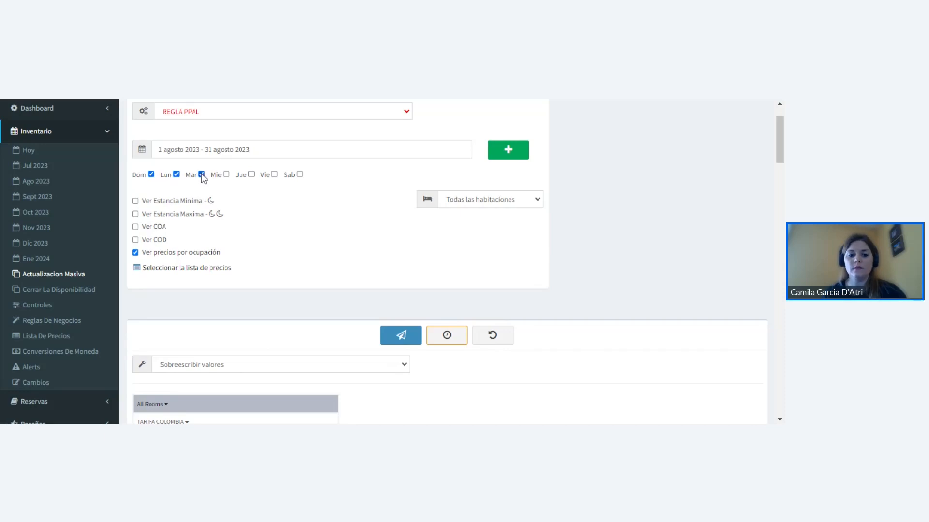
left_click(226, 175)
left_click(251, 175)
left_click(275, 174)
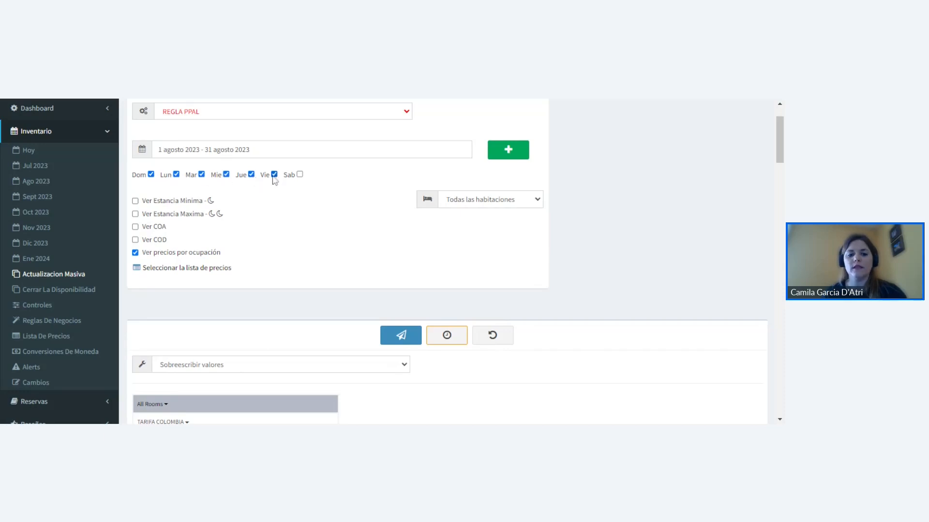
left_click(299, 175)
- Set the bulk update's date range to 26 julio 2023 - 31 julio 2023
left_click(252, 151)
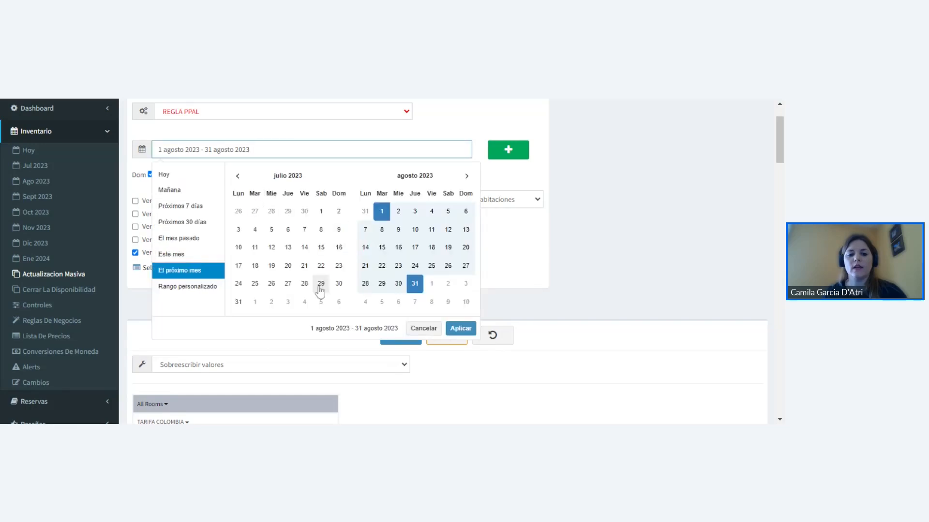
left_click(270, 285)
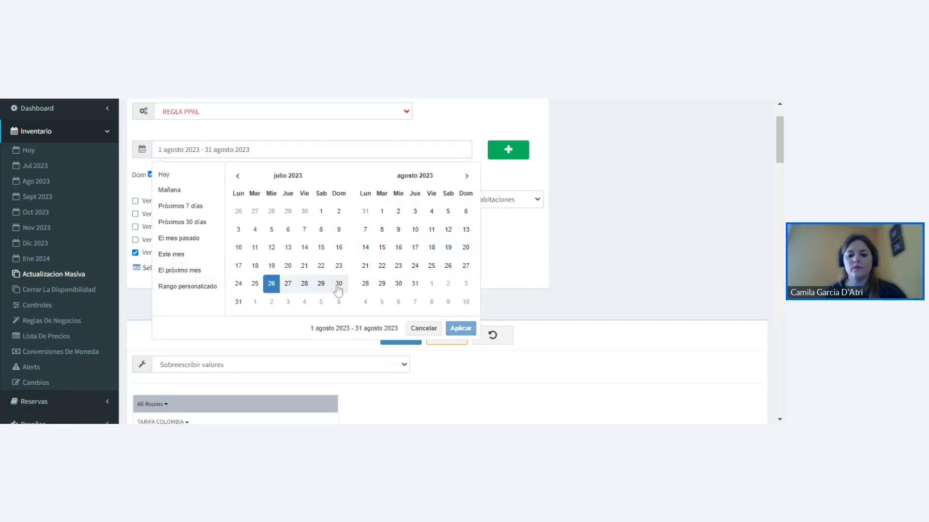
left_click(239, 303)
left_click(461, 329)
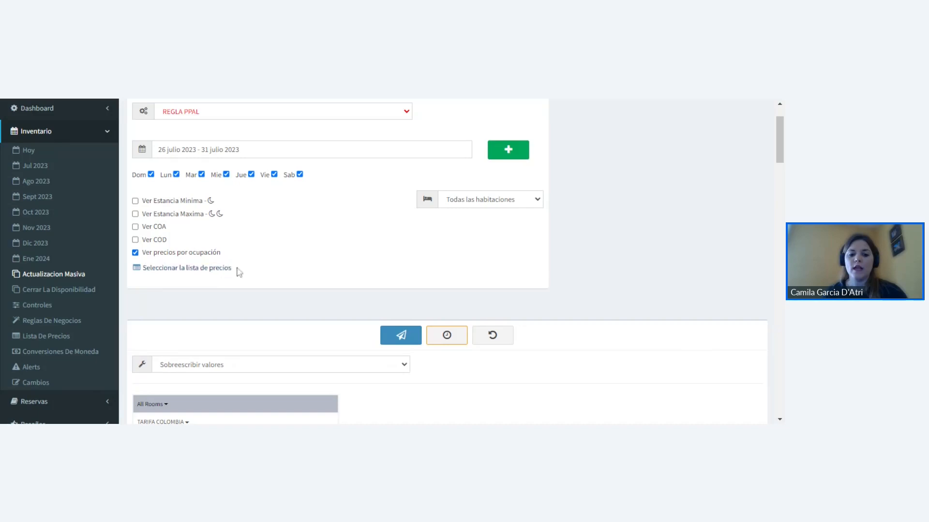
- Review the room and rate plan fields of the bulk update form and the available ways of updating values
scroll(283, 242, "down", 4)
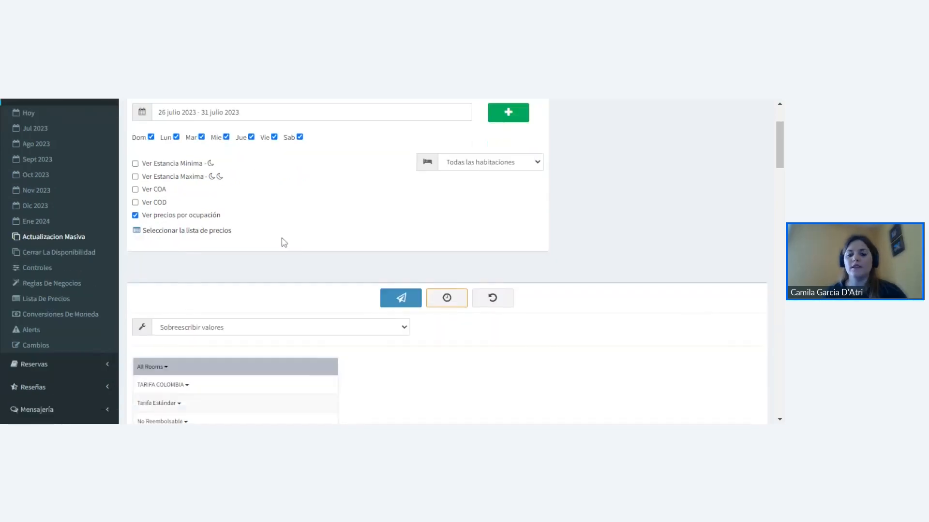
scroll(332, 263, "down", 1)
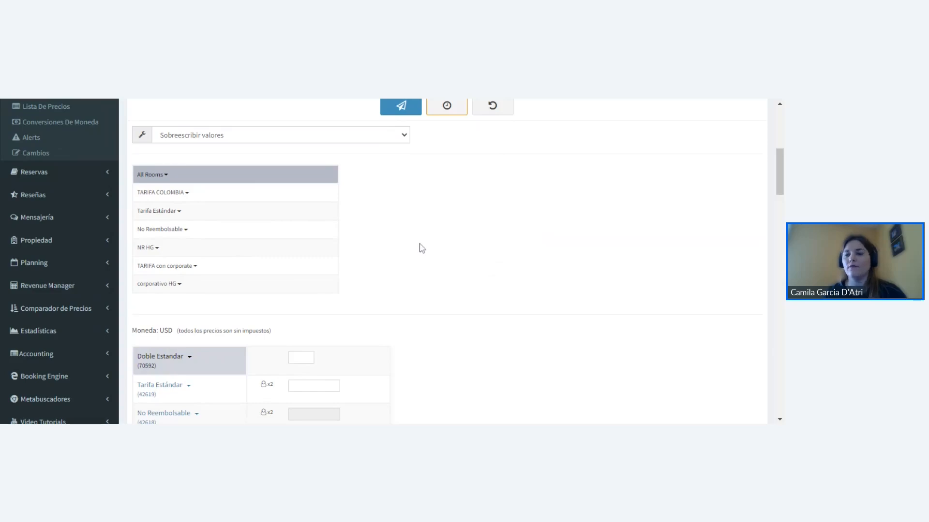
scroll(419, 247, "up", 1)
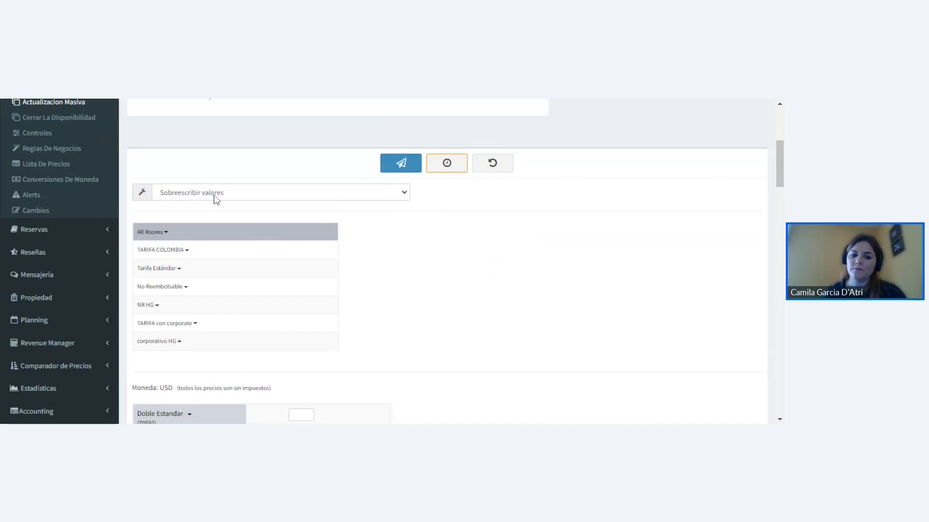
scroll(261, 290, "down", 20)
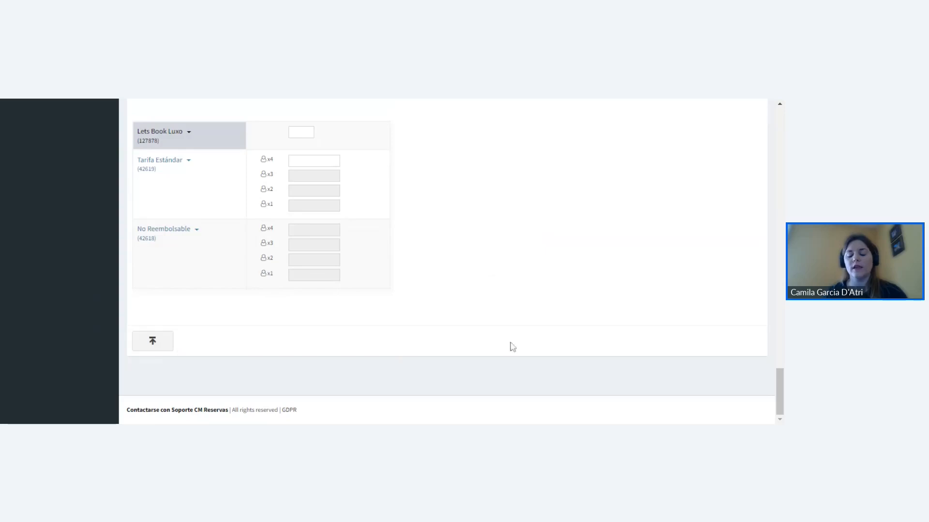
scroll(418, 332, "up", 10)
scroll(419, 333, "up", 10)
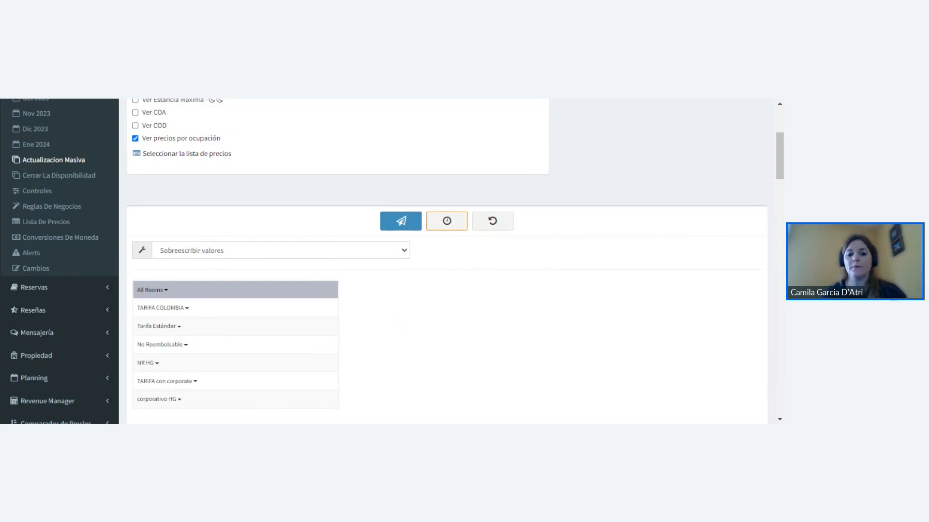
left_click(248, 256)
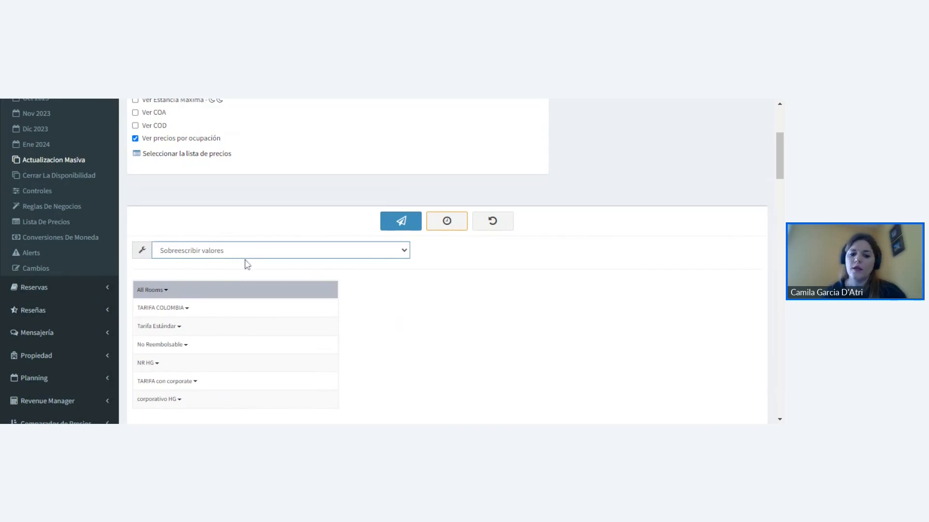
left_click(501, 284)
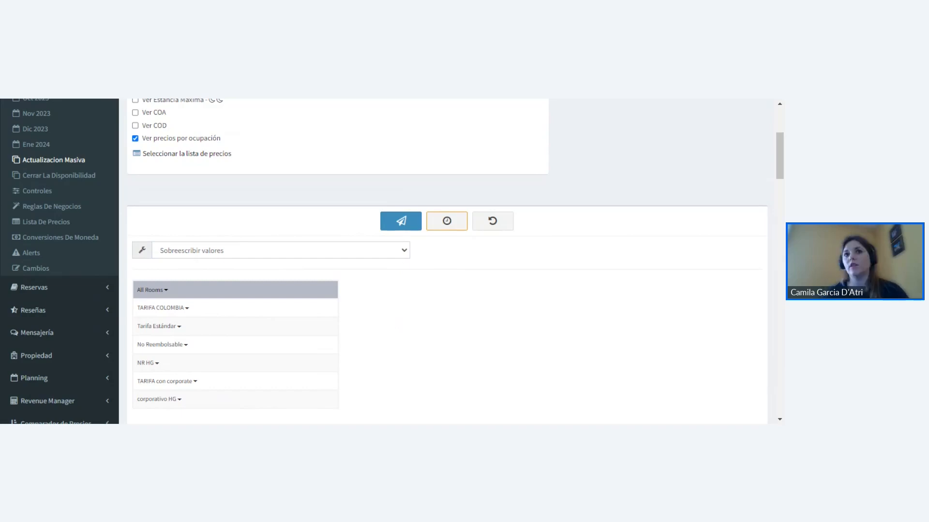
scroll(405, 265, "up", 4)
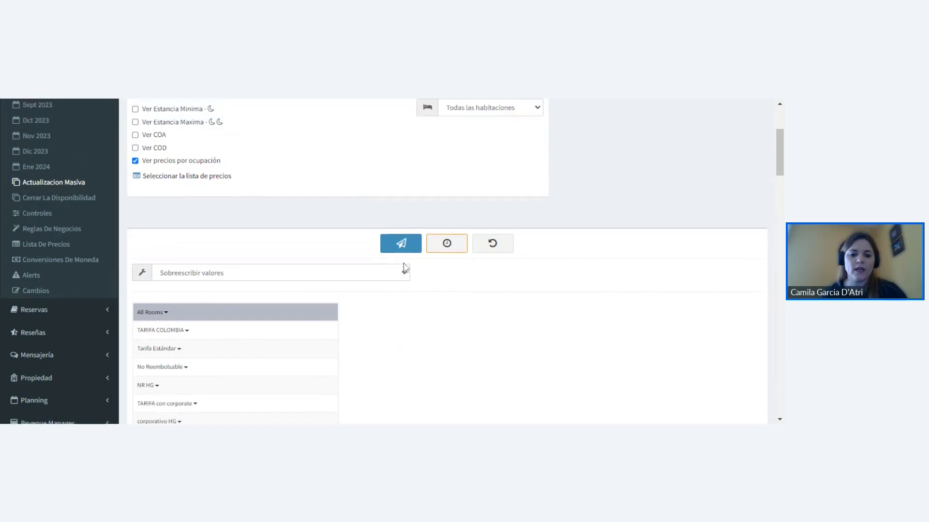
scroll(368, 244, "down", 4)
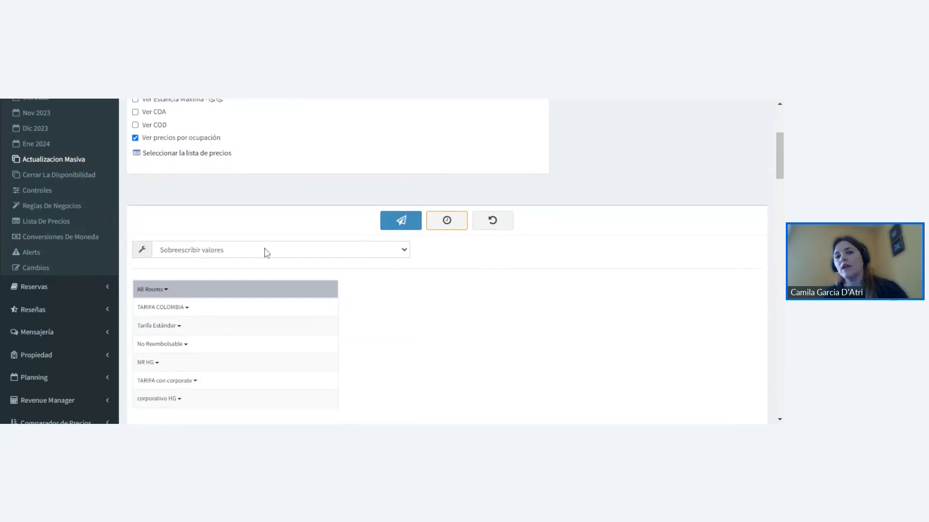
- Change the value update mode from overwriting to "Variación en porcentaje" for the room rates
left_click(223, 263)
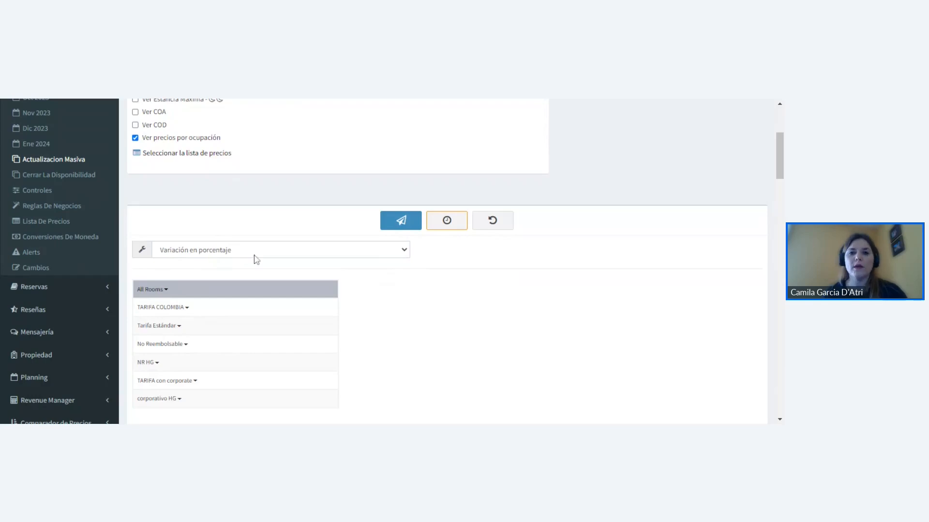
scroll(315, 280, "down", 4)
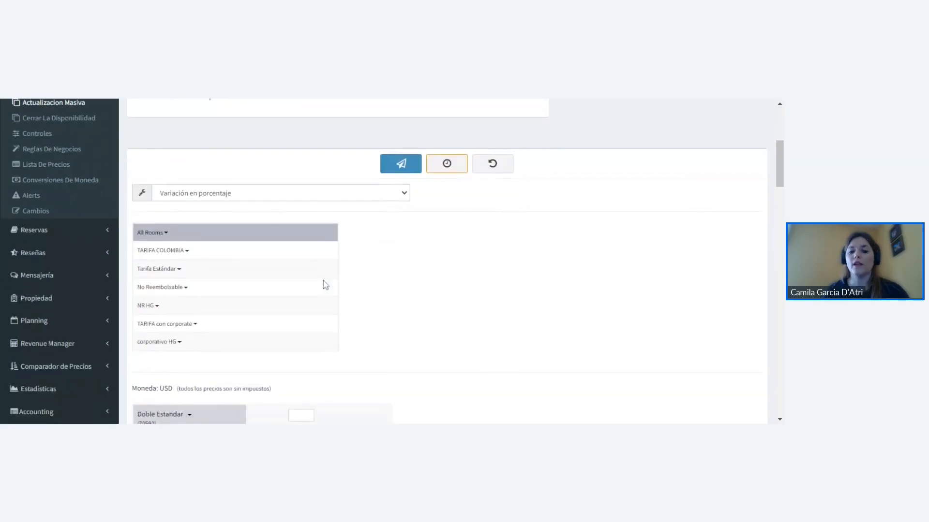
scroll(384, 263, "down", 2)
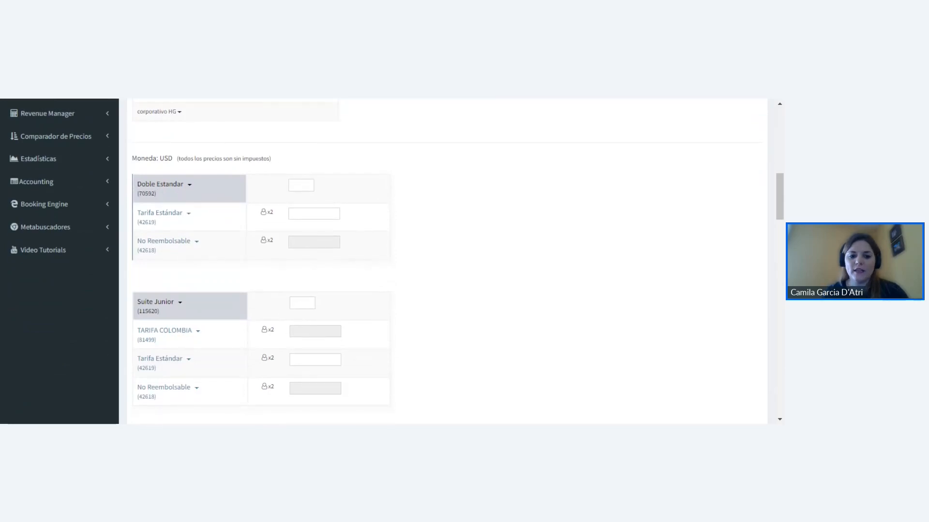
- Enter 1.1 as the percentage variation for the Doble Estandar room's Tarifa Estándar
left_click(314, 215)
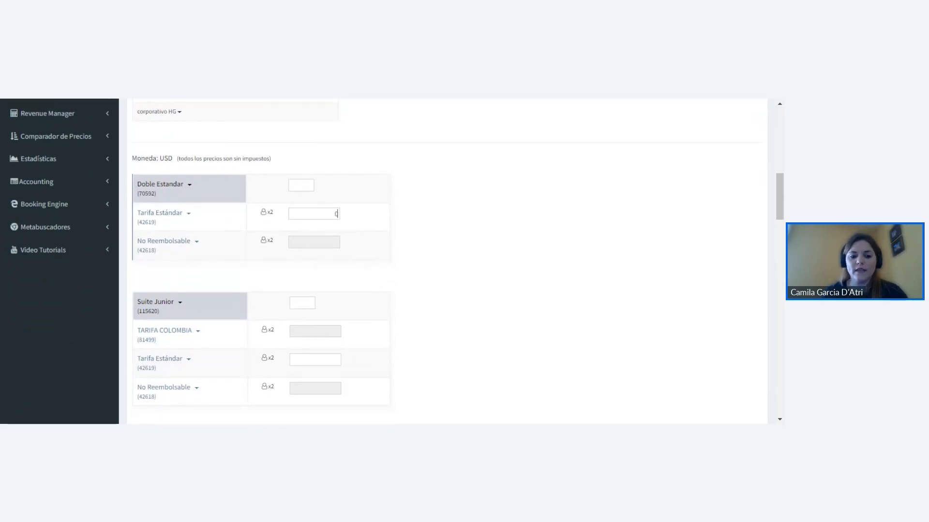
type("1.1")
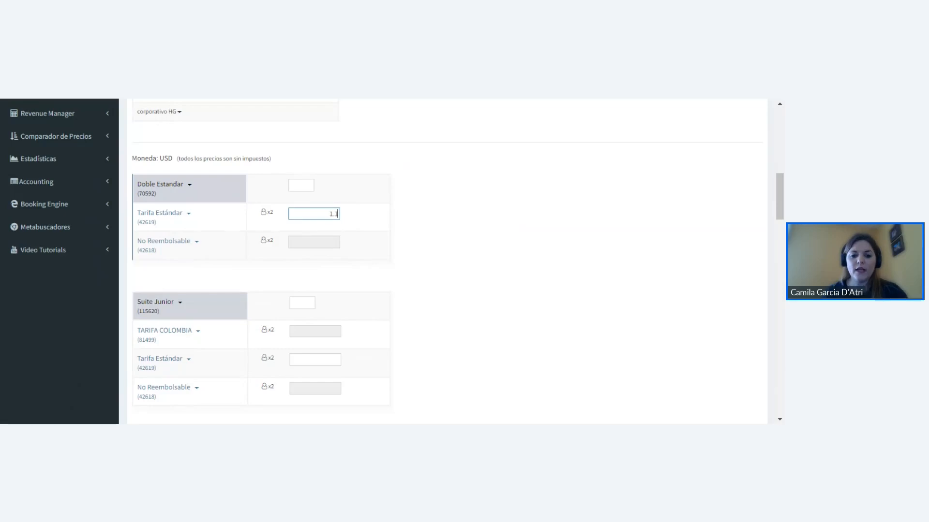
left_click(407, 217)
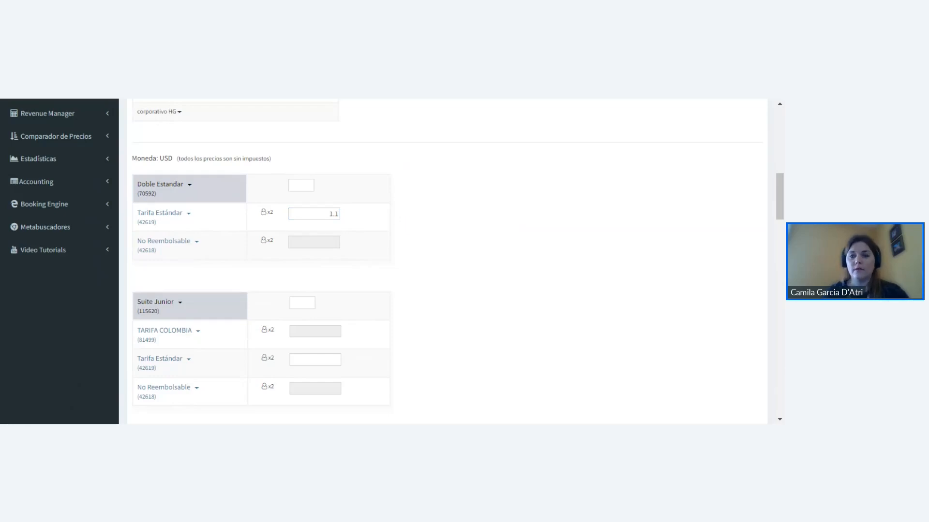
scroll(406, 222, "up", 1)
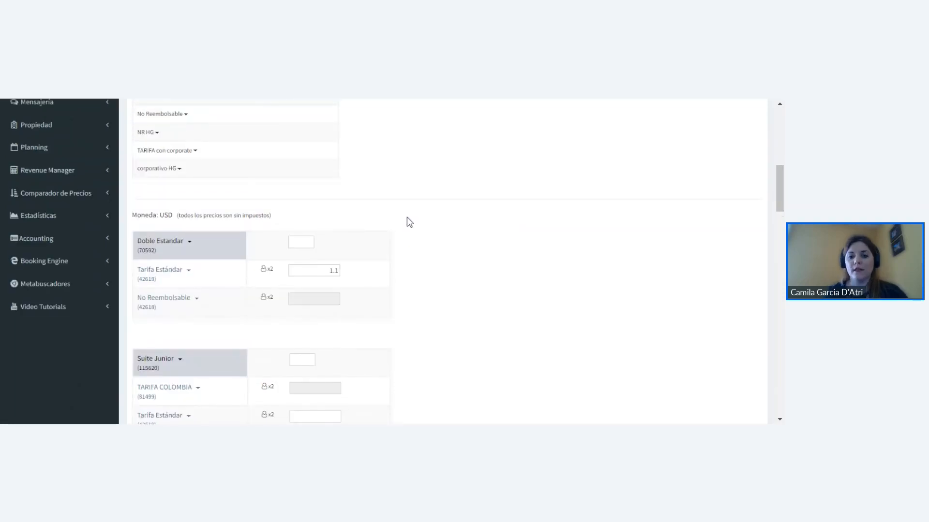
scroll(407, 221, "up", 3)
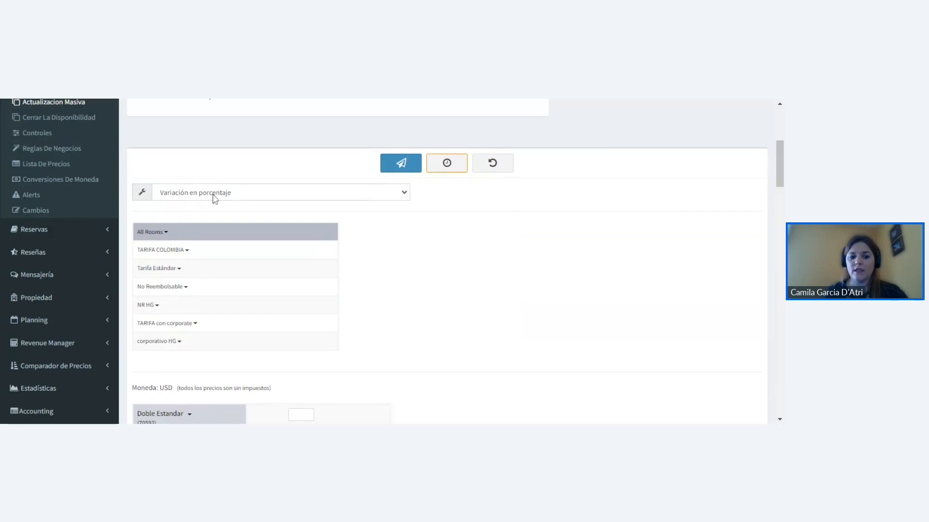
scroll(413, 234, "down", 2)
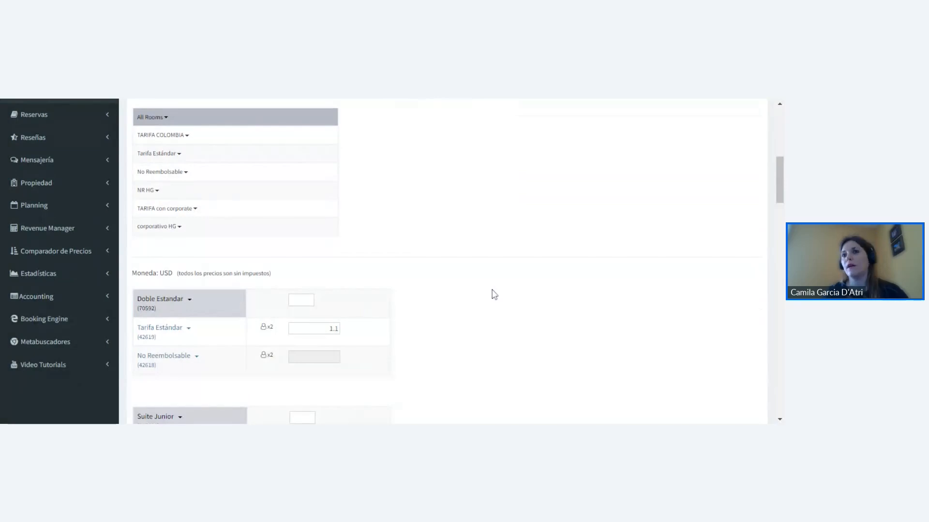
scroll(493, 293, "up", 4)
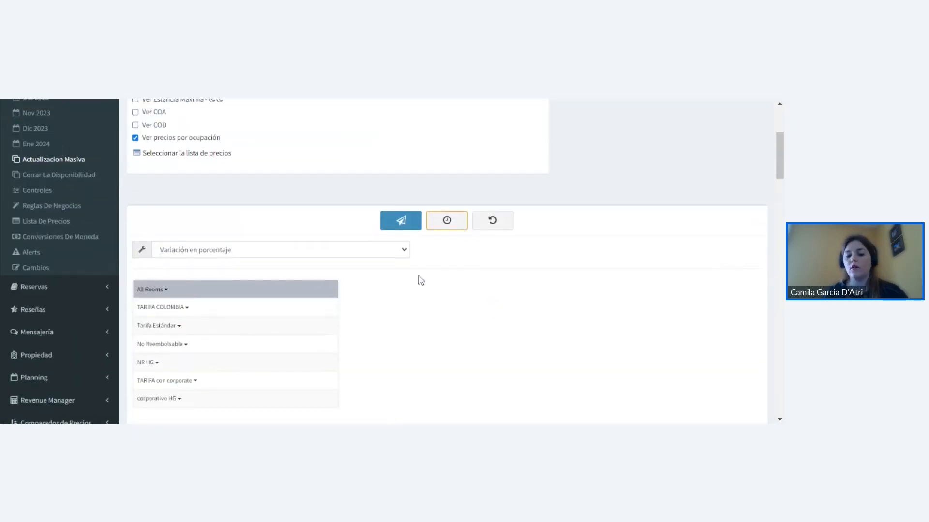
- Open the July 2023 inventory and review the Doble Estandar rates for 26 to 31 julio before updating them
scroll(290, 280, "up", 3)
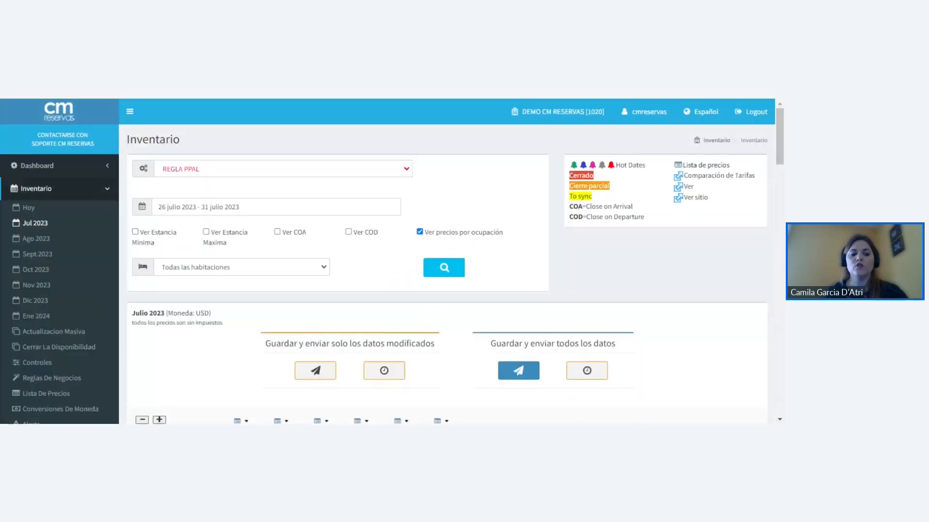
scroll(208, 251, "down", 4)
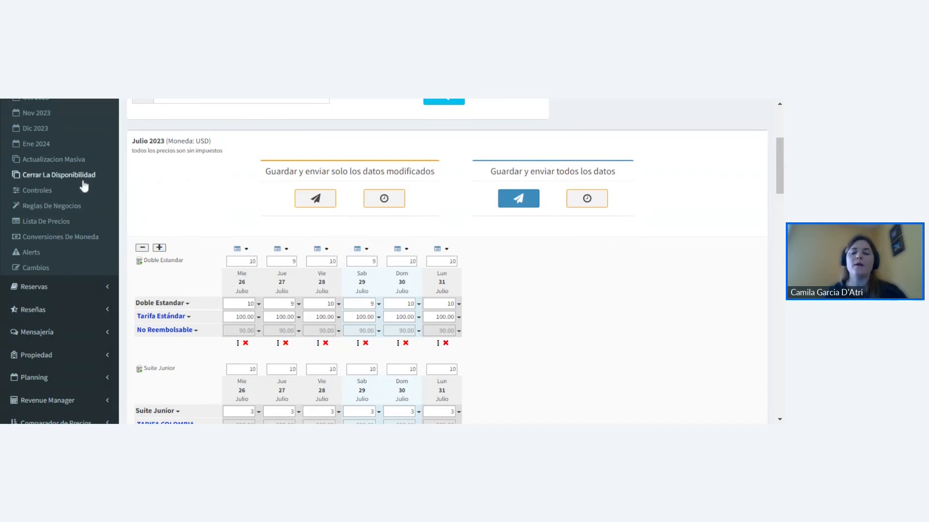
- Reopen Actualizacion Masiva and set the value update mode to "Variación en porcentaje"
left_click(69, 161)
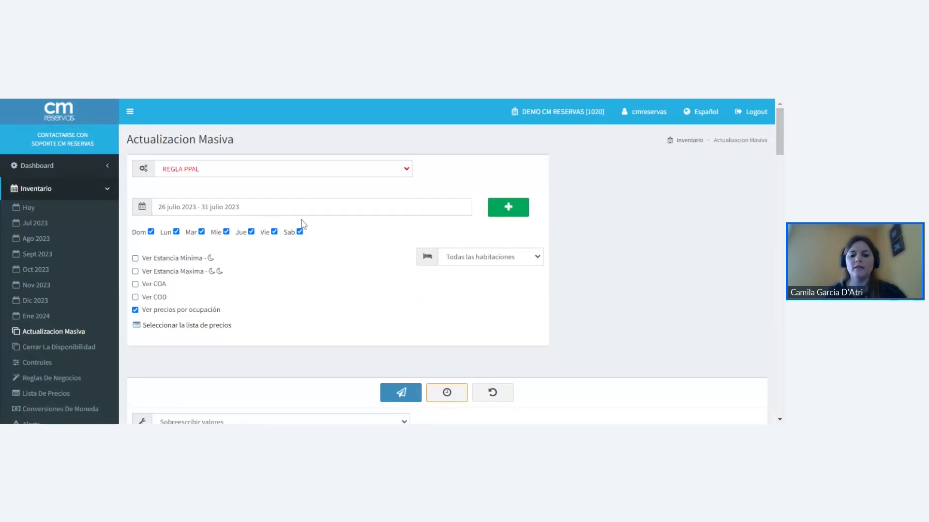
scroll(303, 223, "down", 3)
scroll(303, 223, "down", 2)
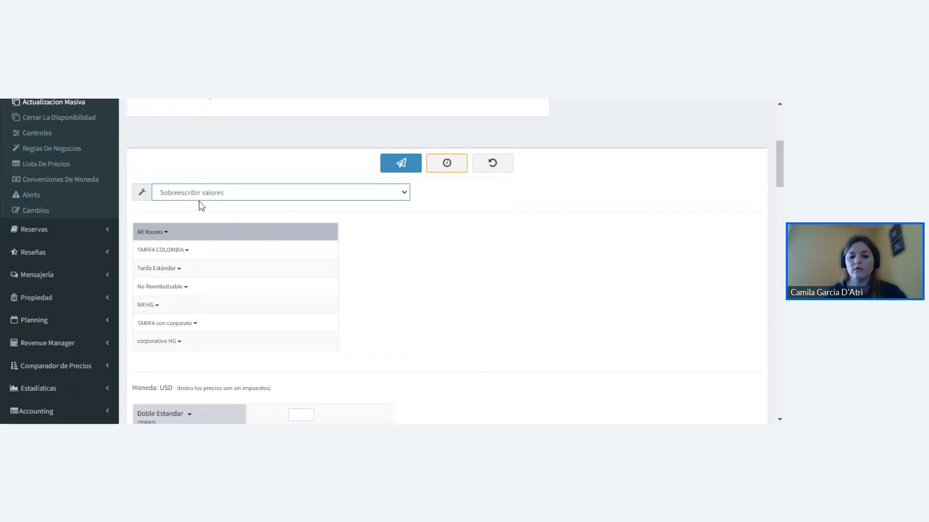
left_click(199, 202)
left_click(468, 250)
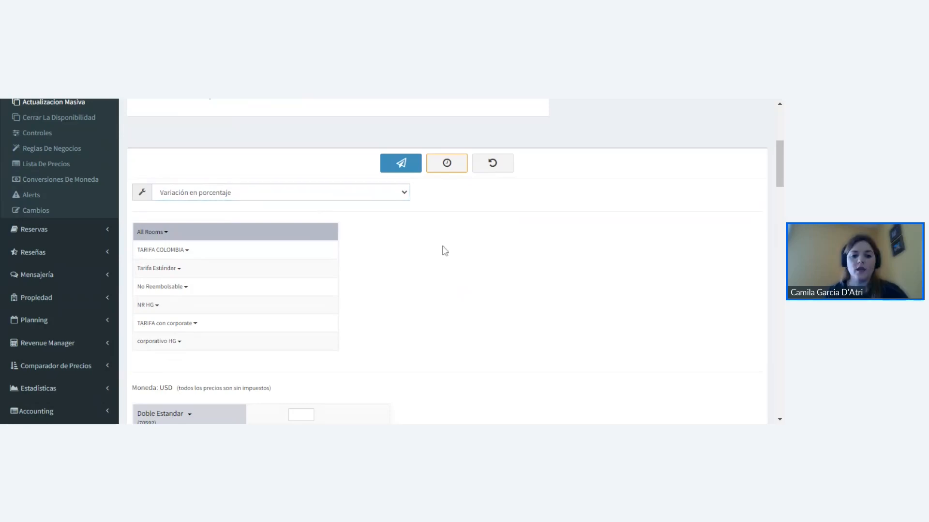
- Set the variation for Doble Estandar's Tarifa Estándar to 1.1 in the percentage update
scroll(416, 263, "down", 5)
left_click(319, 214)
type("1.1")
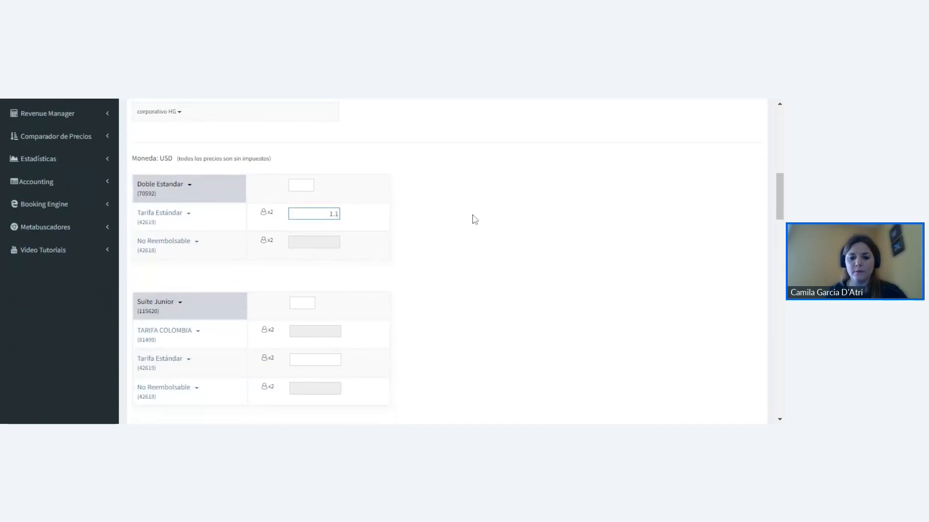
left_click(473, 216)
- Send the percentage update to the connected channels and close the channel status dialog
scroll(474, 220, "up", 2)
scroll(474, 223, "up", 4)
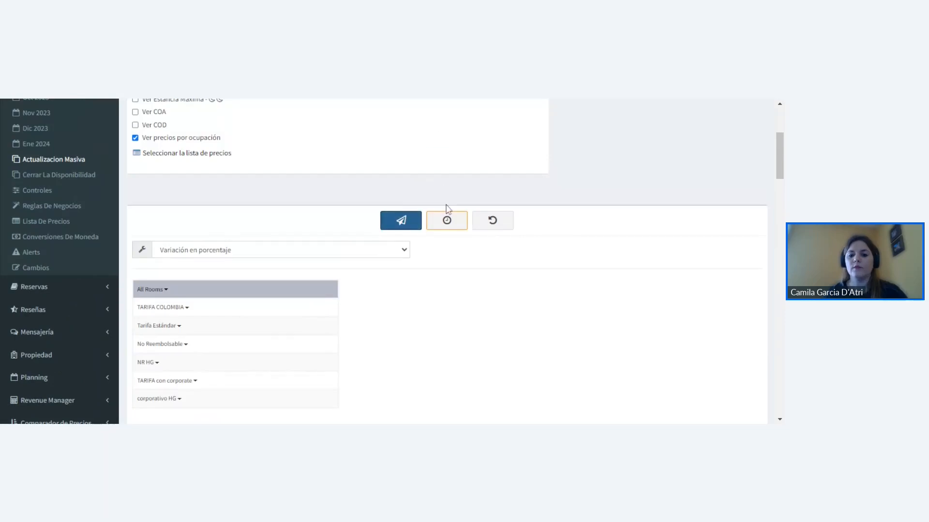
left_click(454, 220)
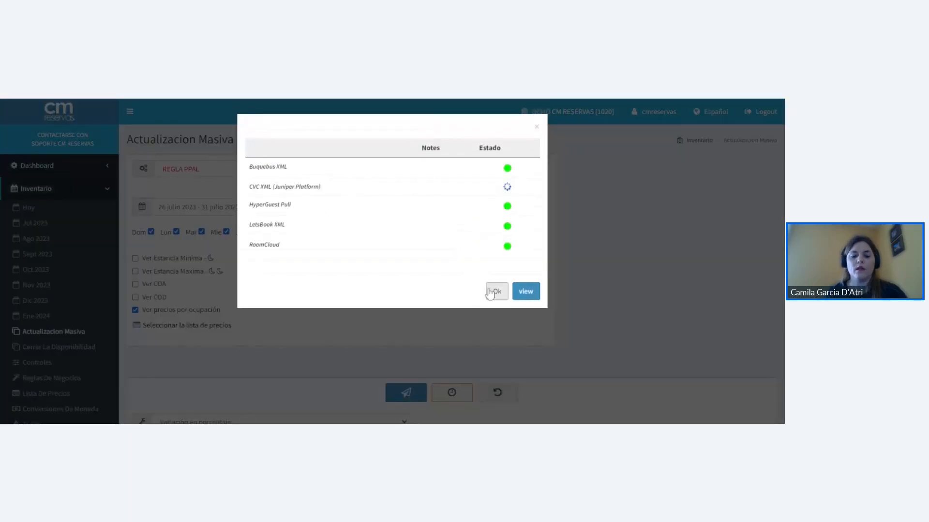
left_click(494, 283)
- Open the July 2023 inventory and check the updated Doble Estandar Tarifa Estándar prices from 26 to 31 julio
left_click(35, 223)
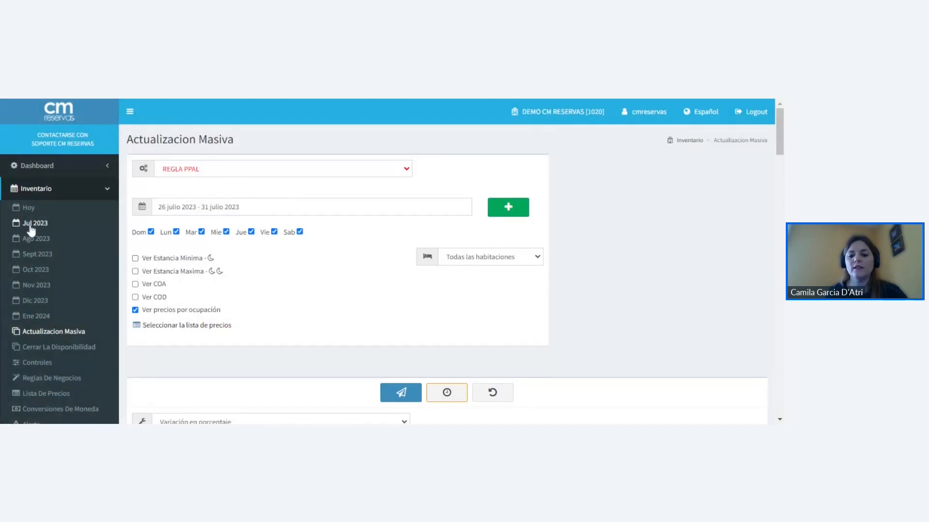
scroll(134, 232, "down", 2)
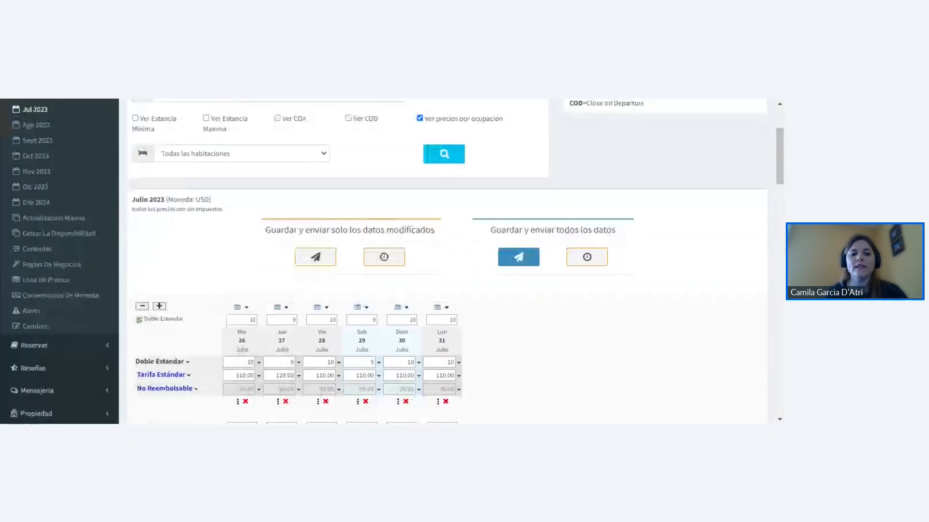
scroll(202, 220, "down", 2)
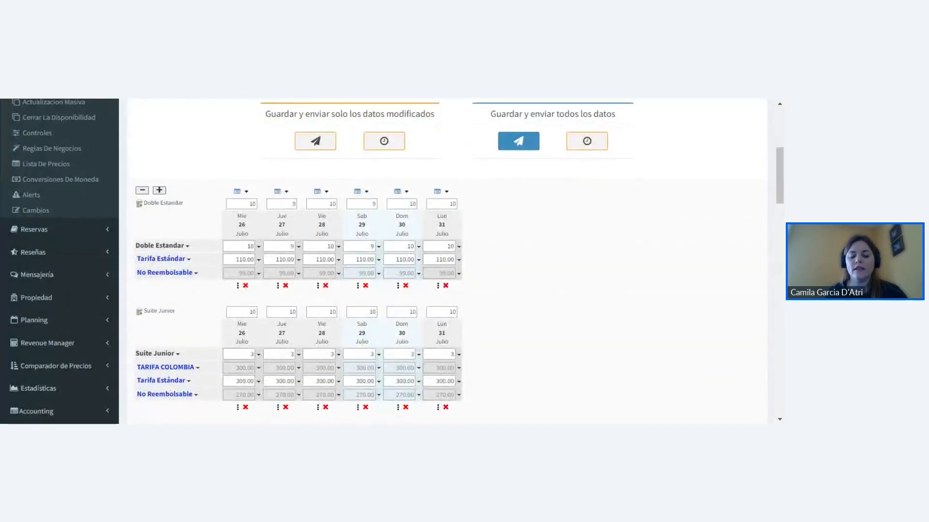
left_click(242, 259)
key("Tab")
key("Tab")
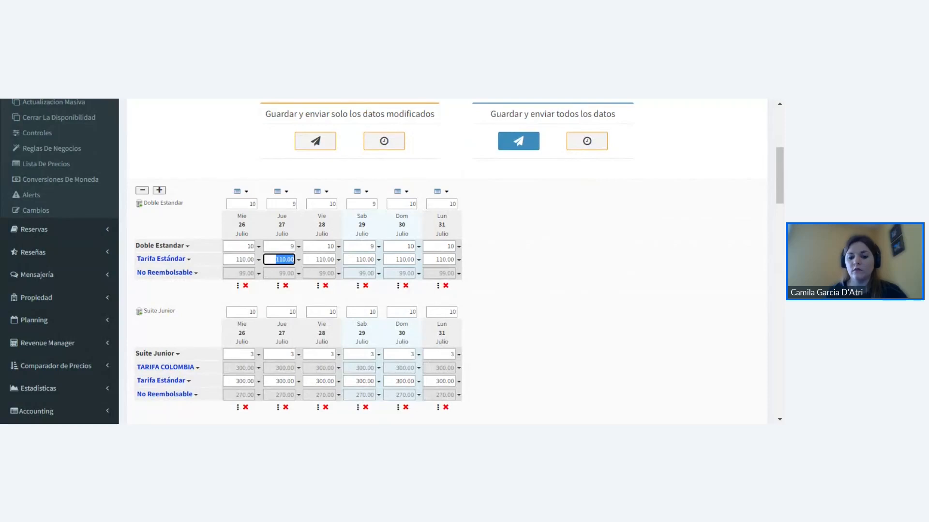
key("Tab")
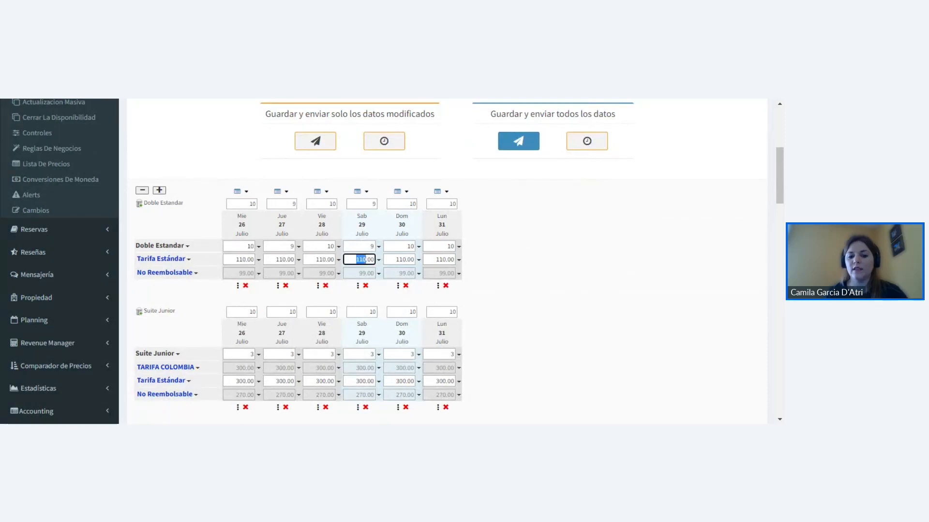
- Return to Actualizacion Masiva and set the value update mode to "Variación en monto"
scroll(103, 241, "up", 2)
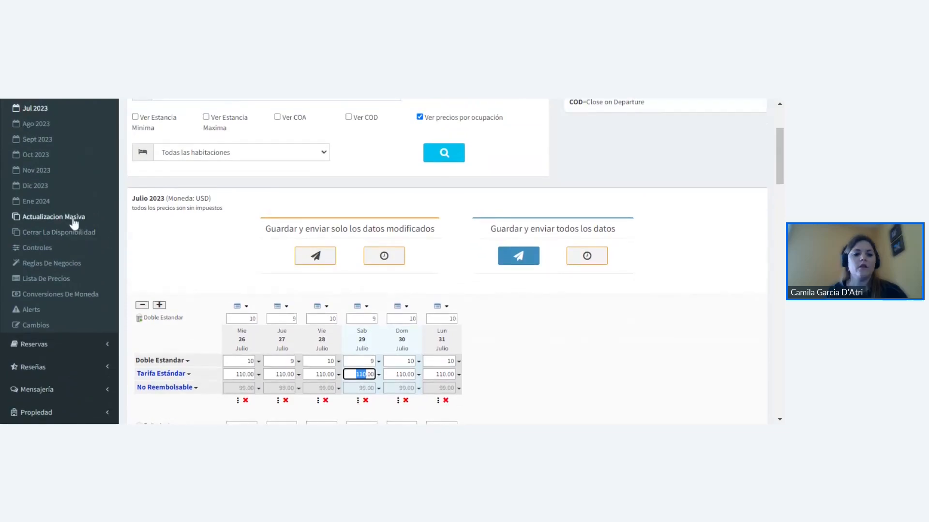
left_click(73, 223)
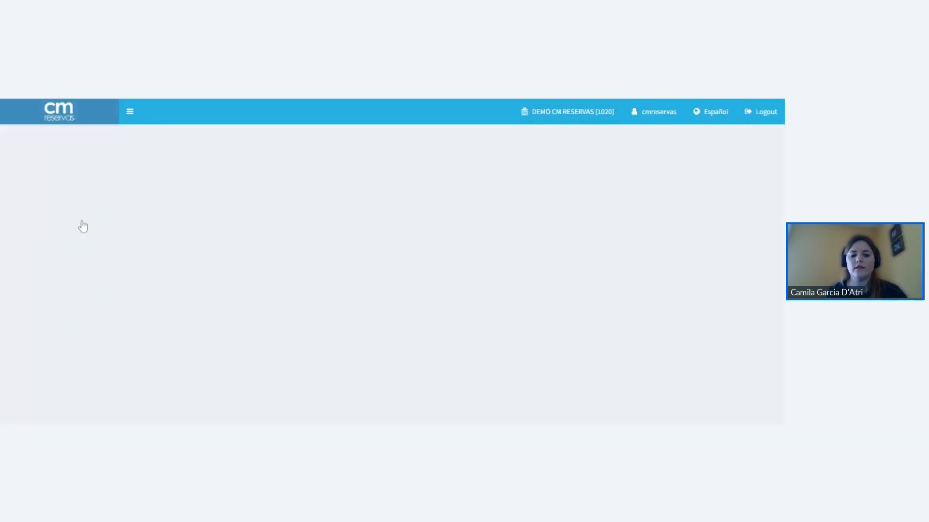
scroll(311, 226, "down", 5)
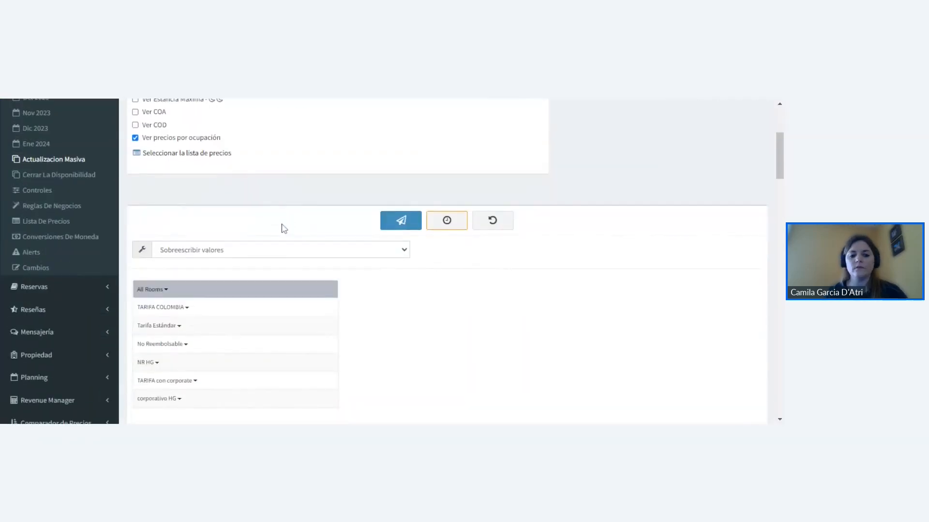
left_click(279, 197)
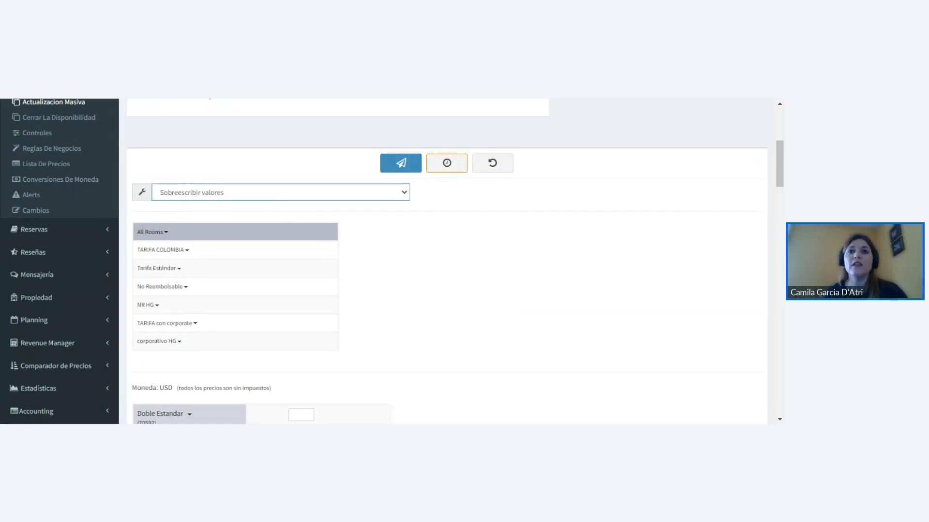
left_click(218, 216)
left_click(496, 275)
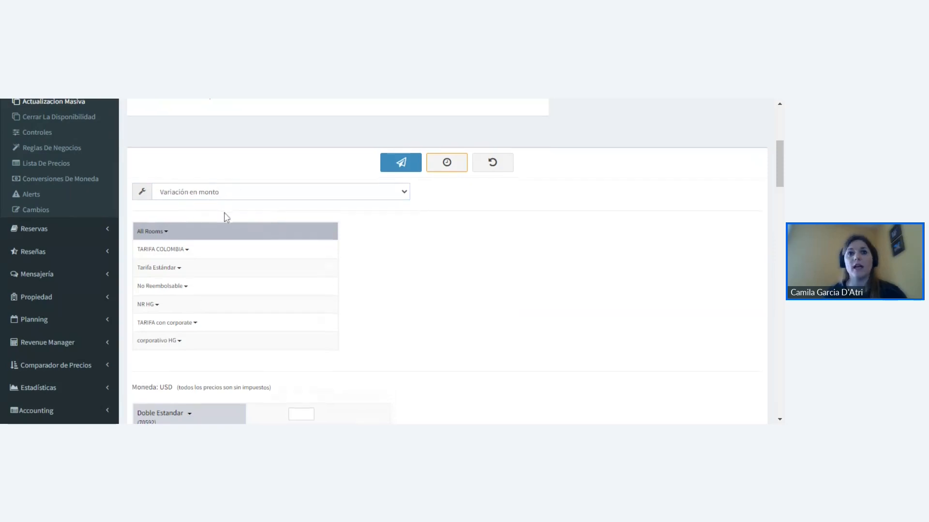
- Set the amount variation for Doble Estandar's Tarifa Estándar to 10 and send the update to the channels
scroll(276, 221, "down", 2)
scroll(276, 221, "down", 1)
left_click(327, 271)
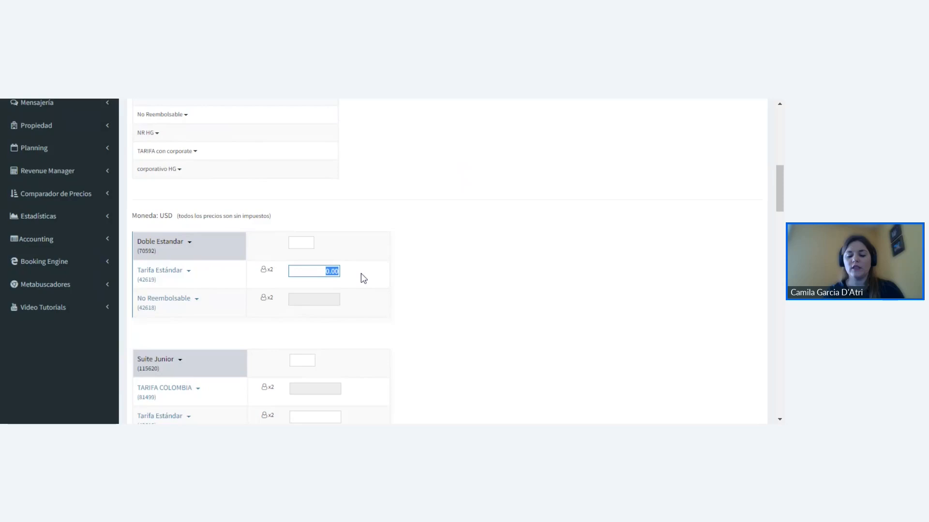
type("10")
left_click(401, 260)
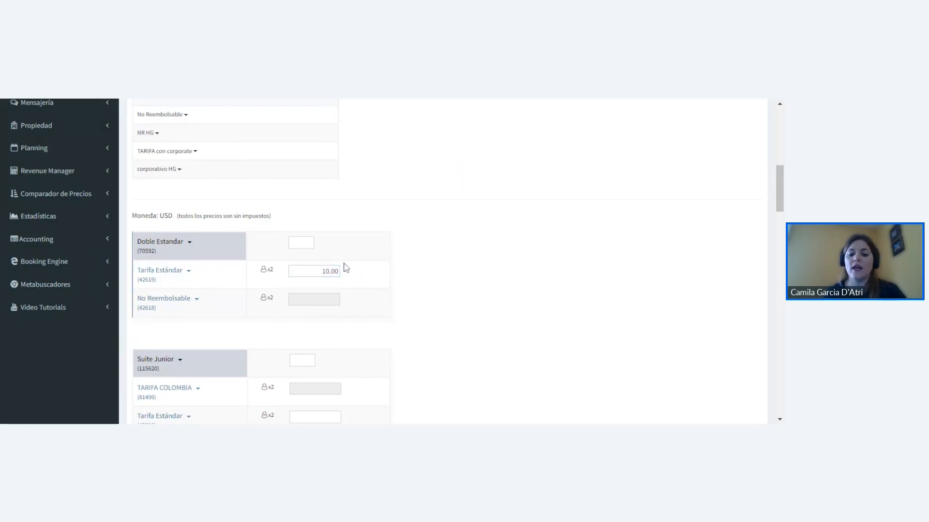
scroll(373, 276, "up", 4)
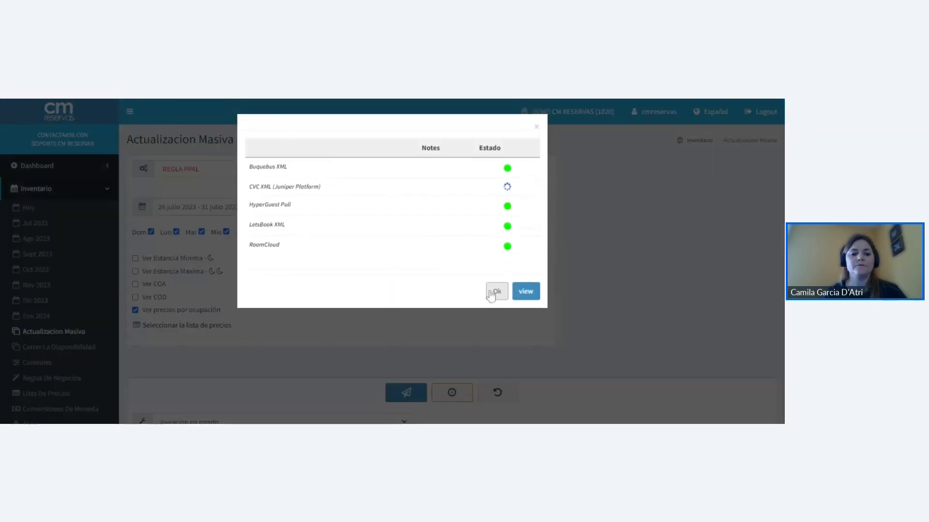
left_click(494, 292)
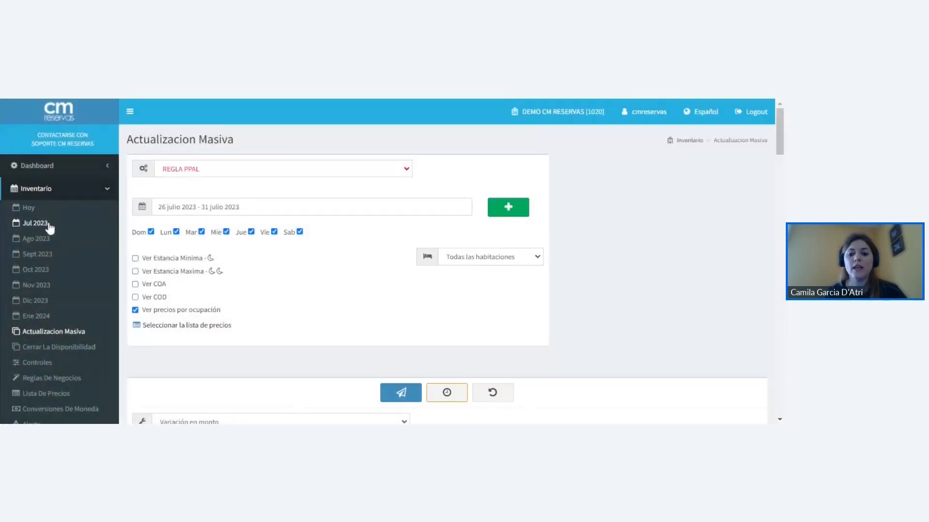
- Check the Doble Estandar Tarifa Estándar prices day by day in the July 2023 inventory after the amount update
left_click(72, 224)
scroll(297, 238, "down", 5)
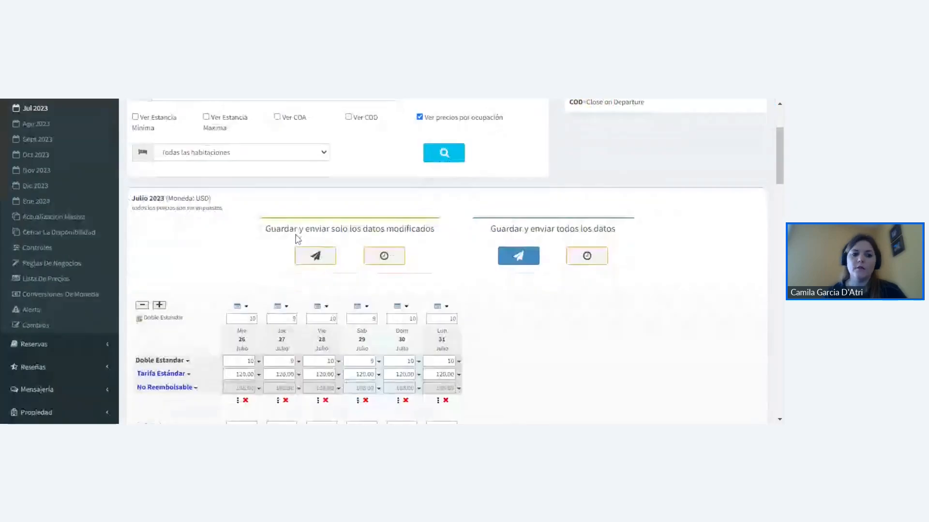
double_click(242, 317)
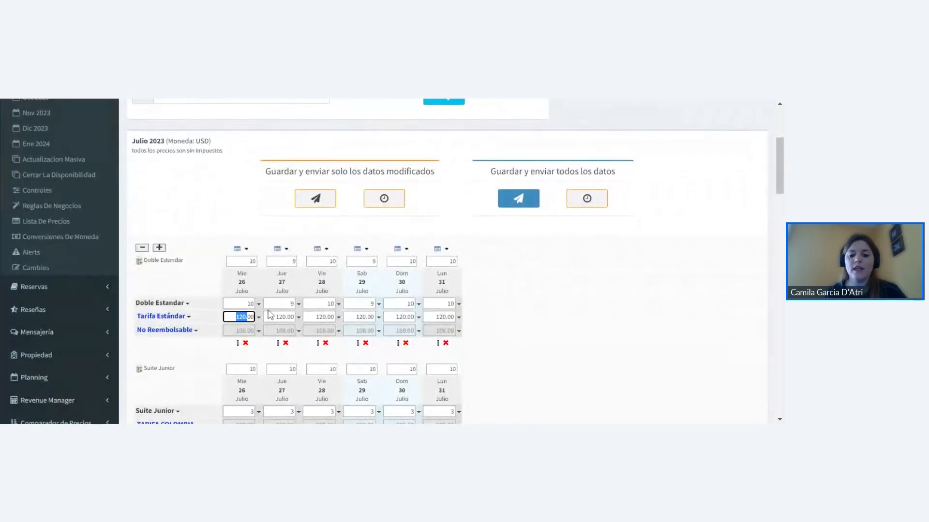
double_click(280, 317)
left_click_drag(315, 317, 452, 317)
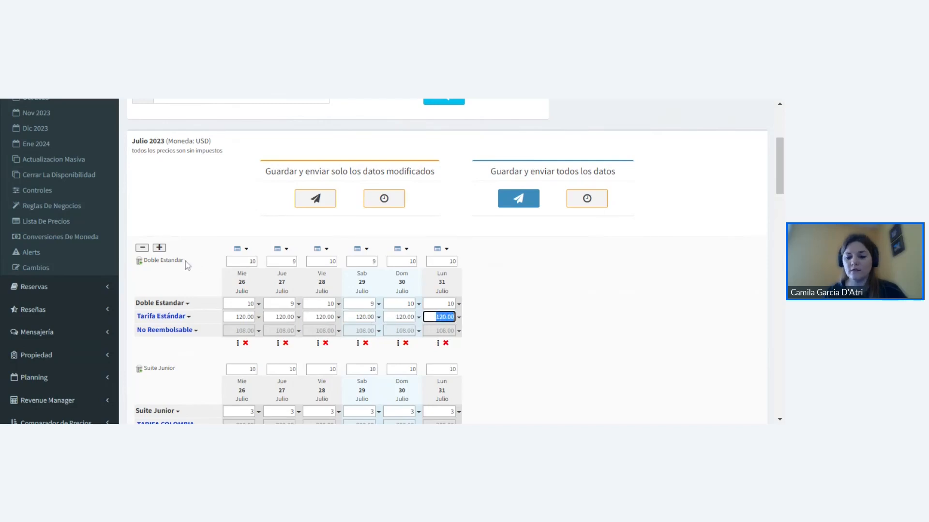
- Open Actualizacion Masiva again and go to its value update mode setting
left_click(58, 160)
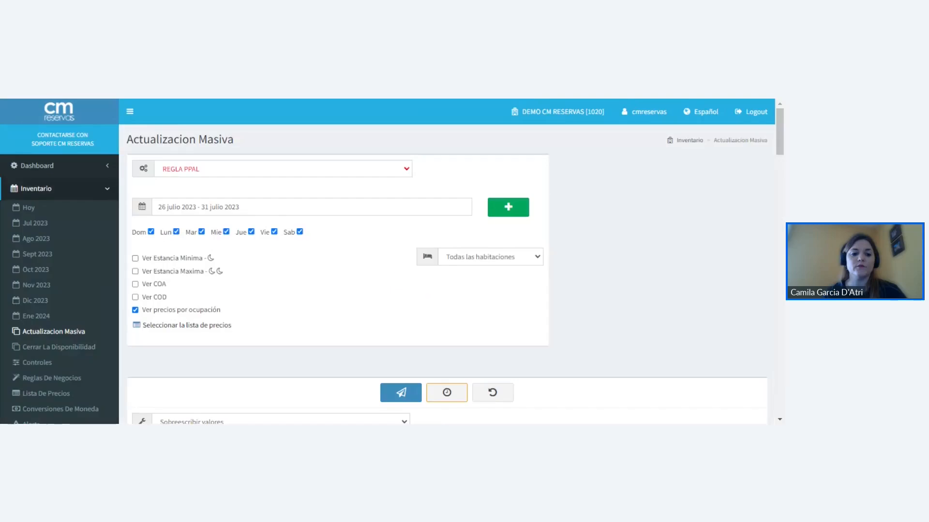
scroll(222, 232, "down", 3)
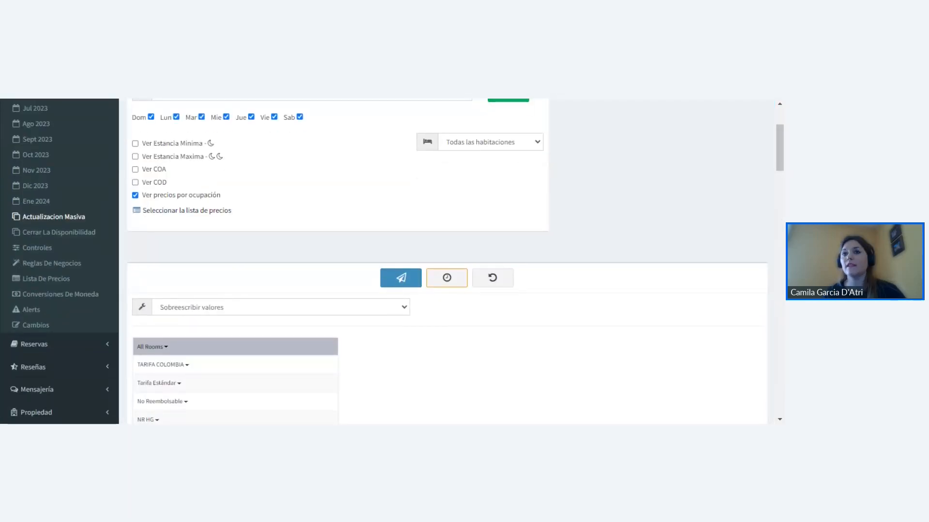
scroll(208, 290, "down", 1)
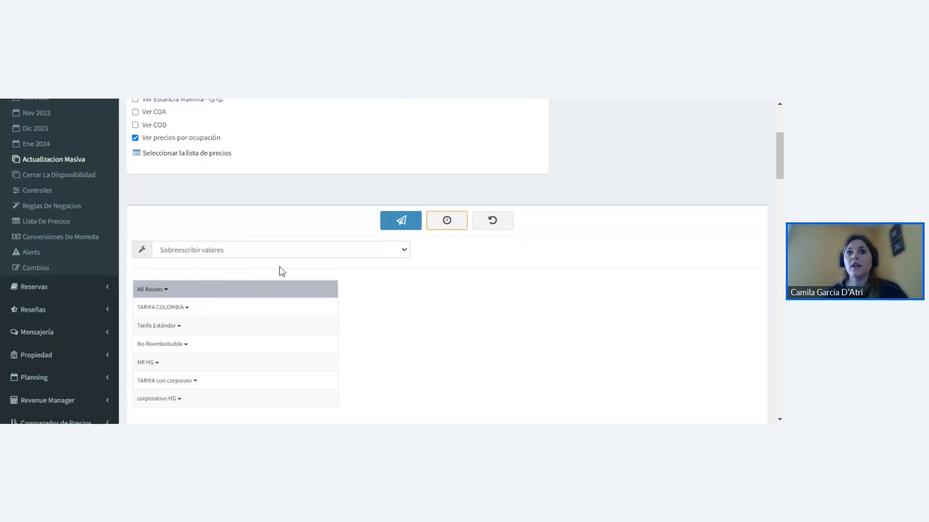
- Examine the All Rooms rate list and the rate plans of Doble Estandar, Suite Junior and Standard
scroll(278, 270, "down", 1)
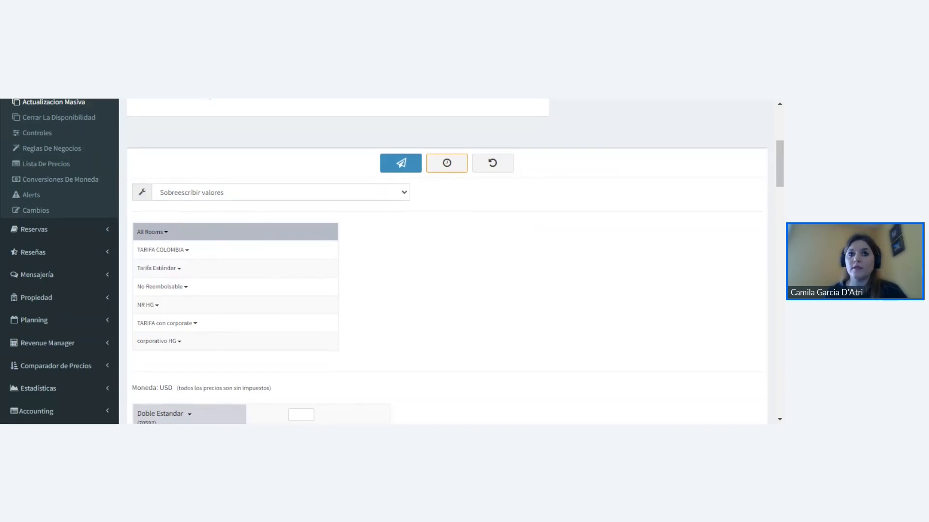
scroll(184, 219, "down", 1)
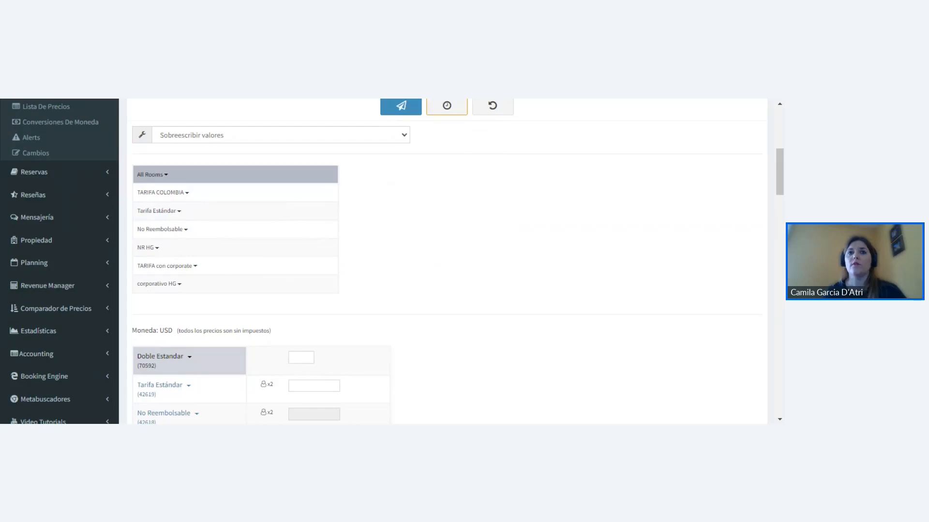
scroll(443, 251, "down", 2)
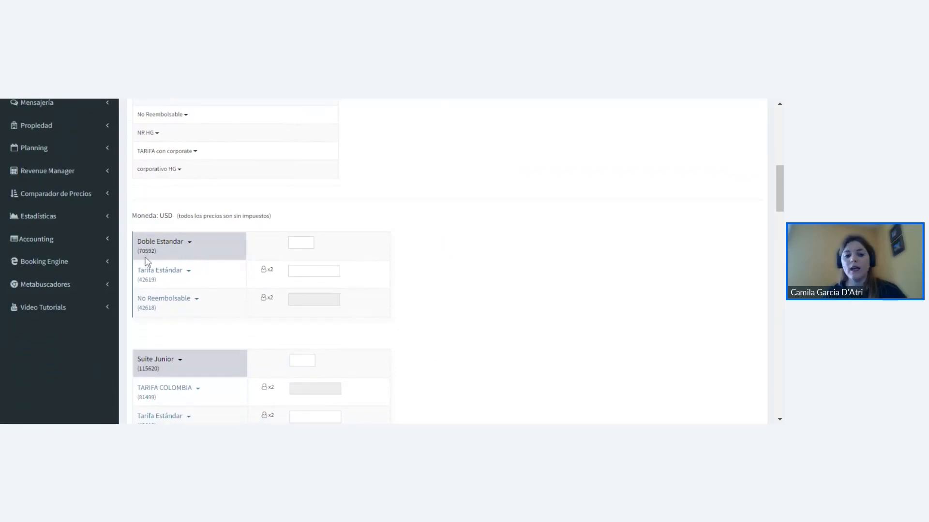
scroll(188, 287, "down", 2)
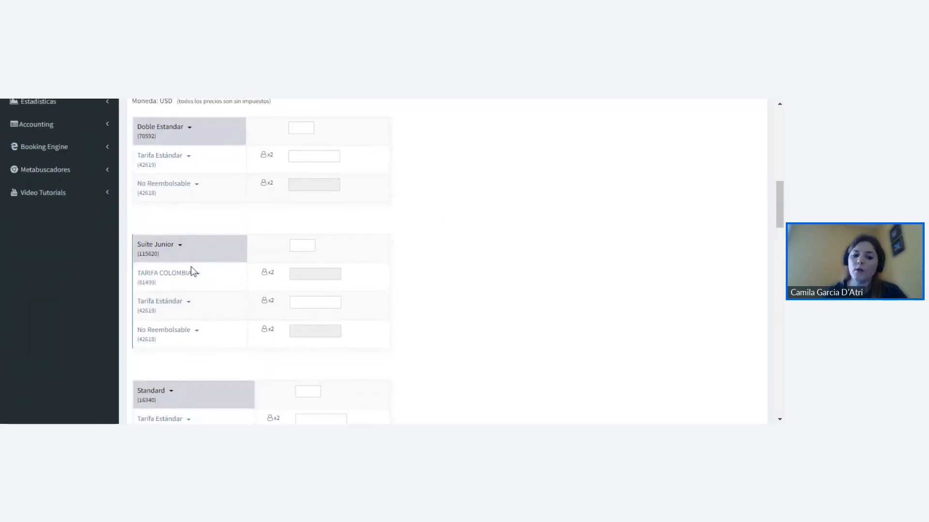
scroll(193, 272, "down", 2)
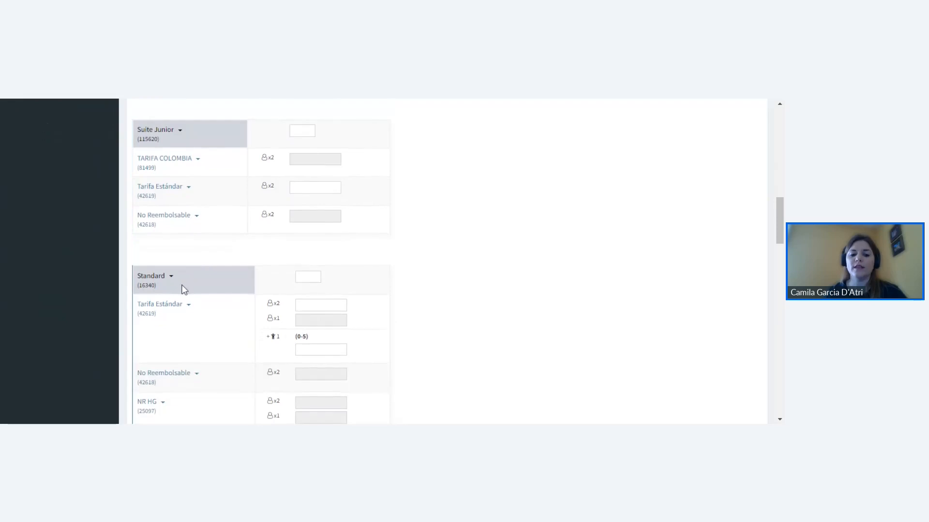
scroll(182, 290, "up", 2)
scroll(184, 289, "up", 4)
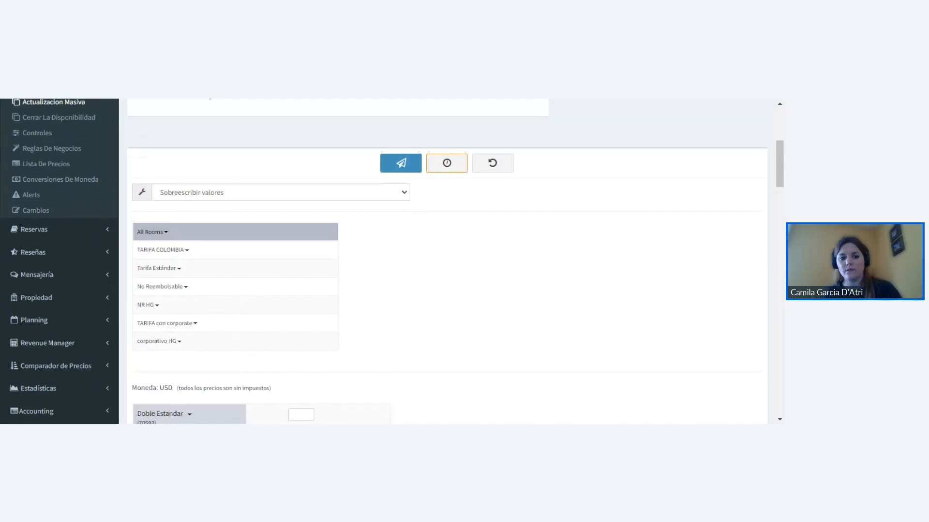
scroll(260, 310, "up", 1)
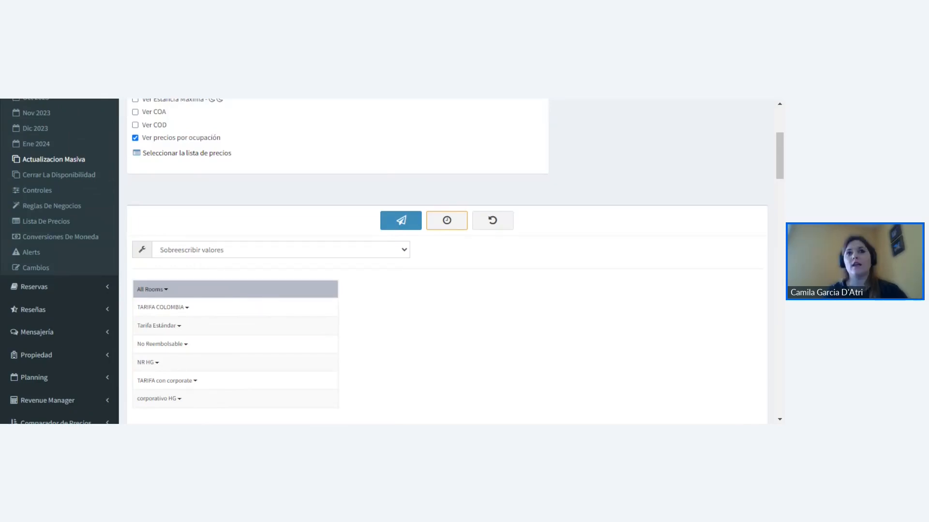
- Open the stop sell options for All Rooms and try "abrir todos" followed by "cerrar todos"
left_click(167, 291)
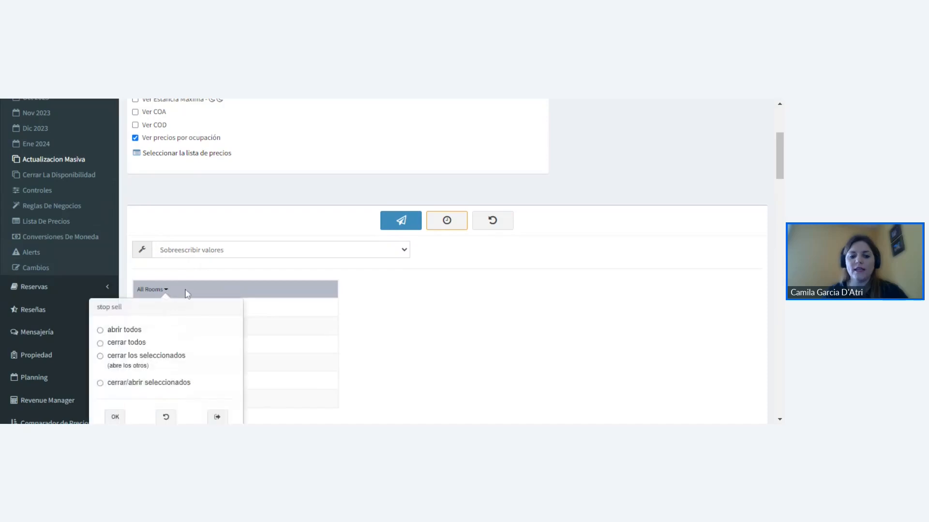
scroll(187, 292, "down", 1)
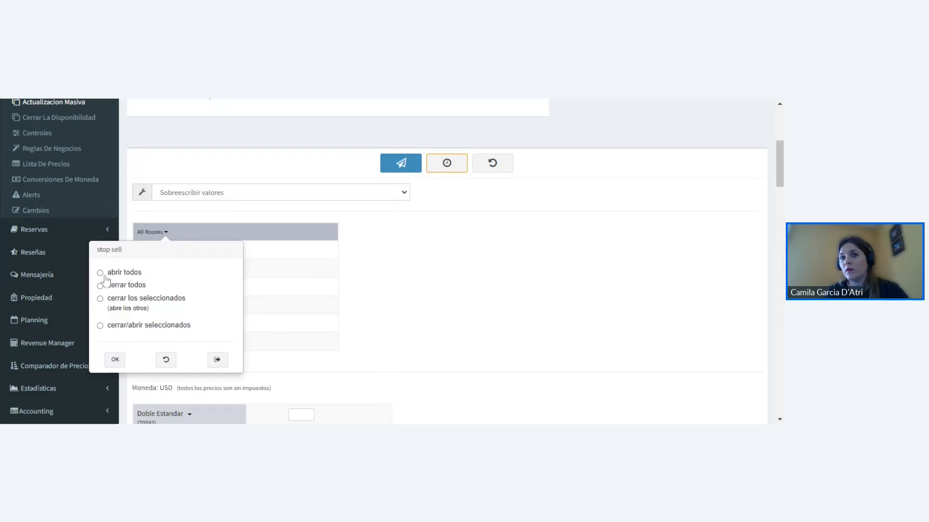
left_click(100, 274)
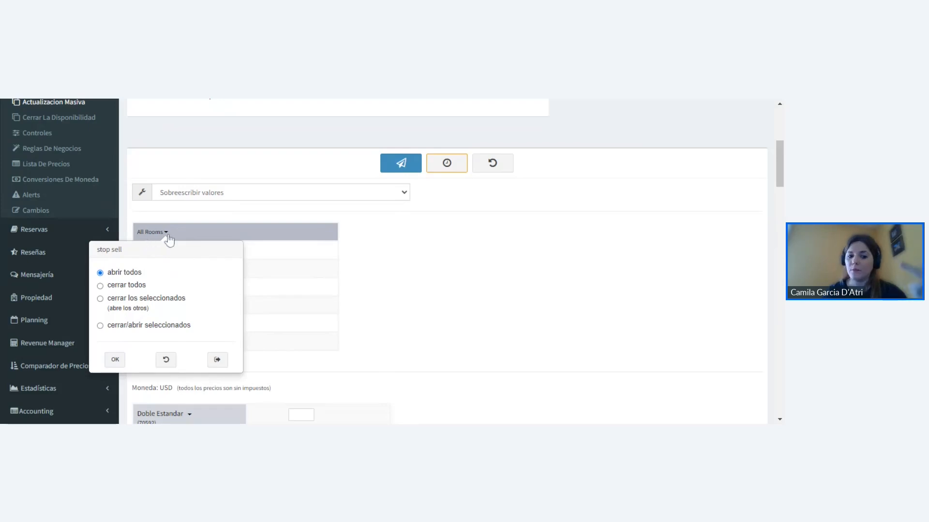
scroll(188, 252, "up", 1)
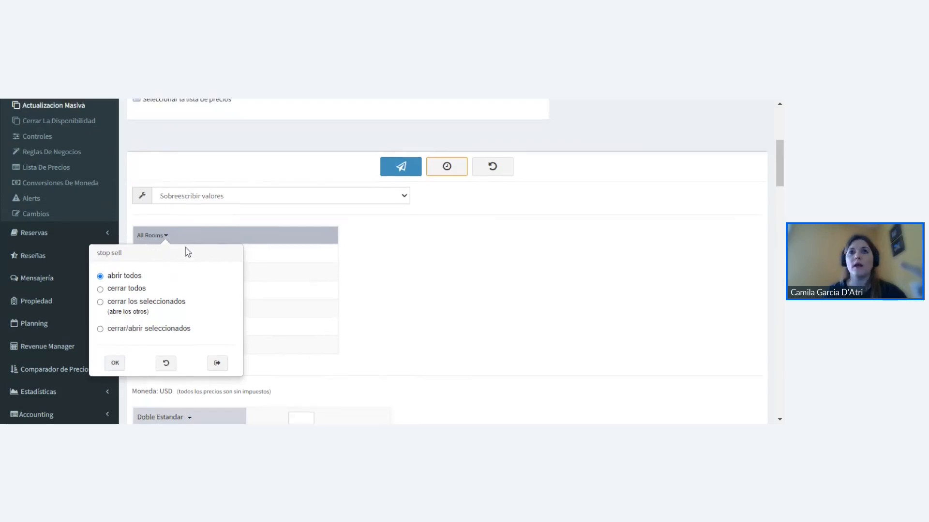
scroll(188, 252, "up", 3)
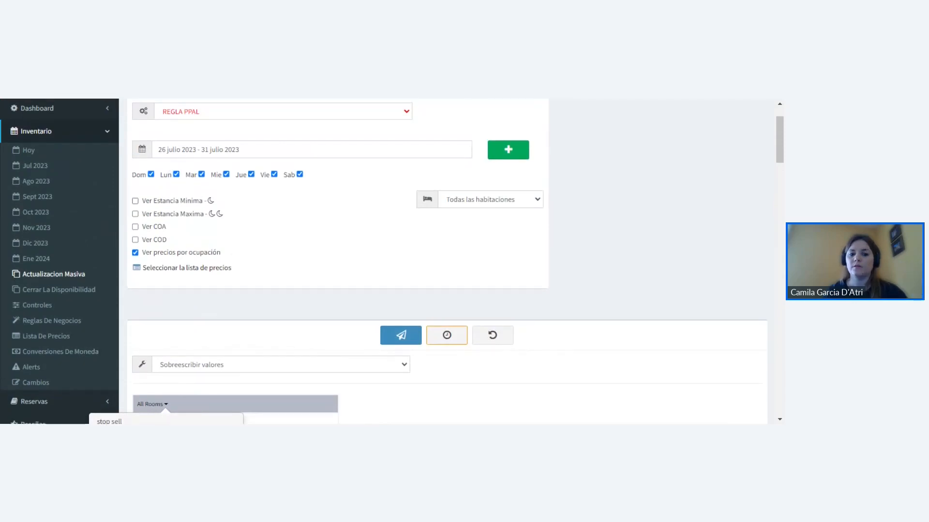
scroll(257, 235, "down", 3)
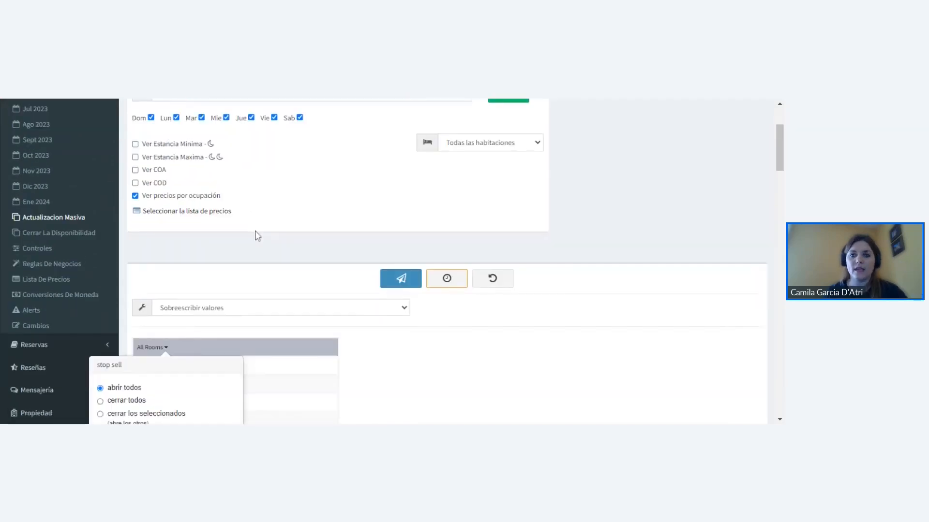
scroll(257, 235, "down", 1)
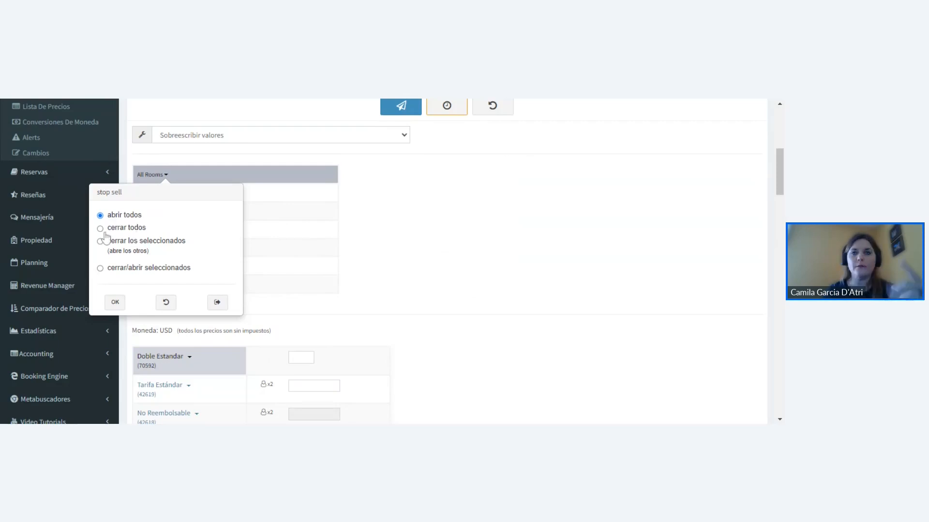
left_click(100, 229)
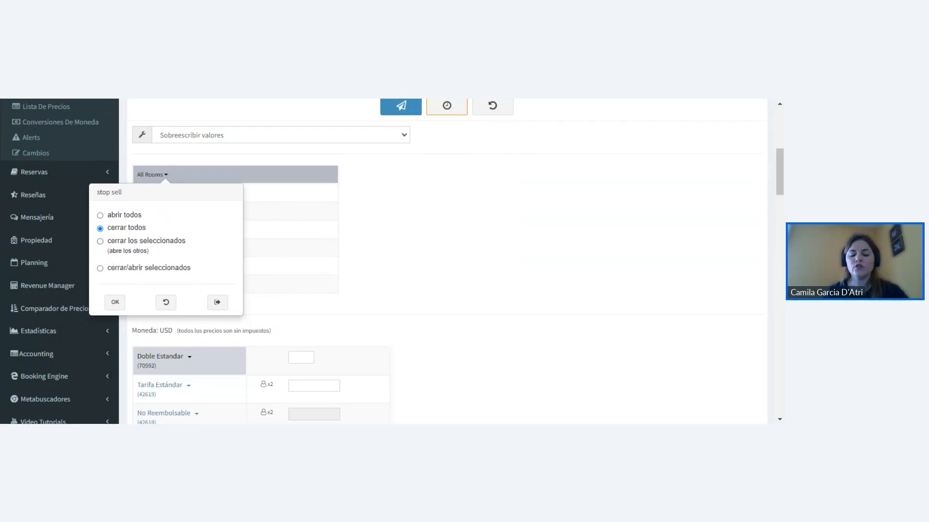
- Switch the All Rooms stop sell to "cerrar los seleccionados" with Buquebus XML and CVC XML (Juniper Platform) selected
left_click(120, 253)
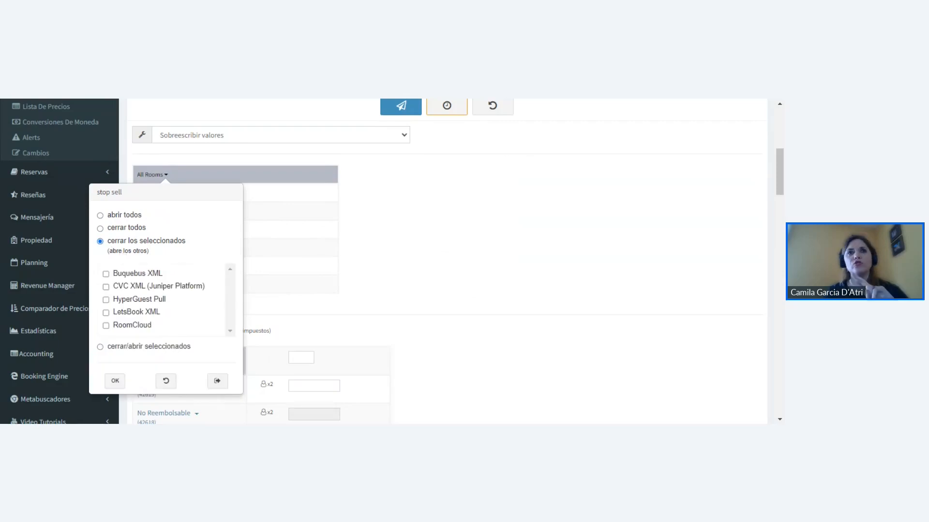
left_click(107, 275)
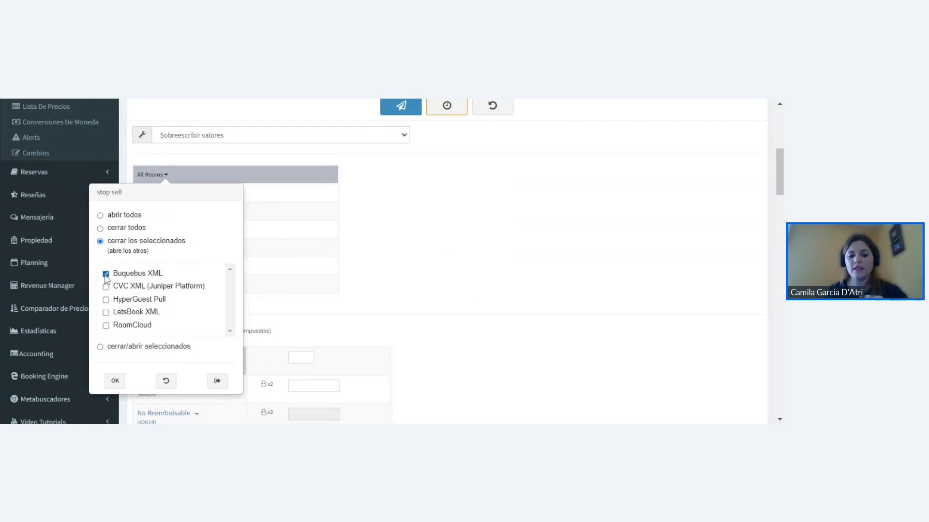
left_click(107, 288)
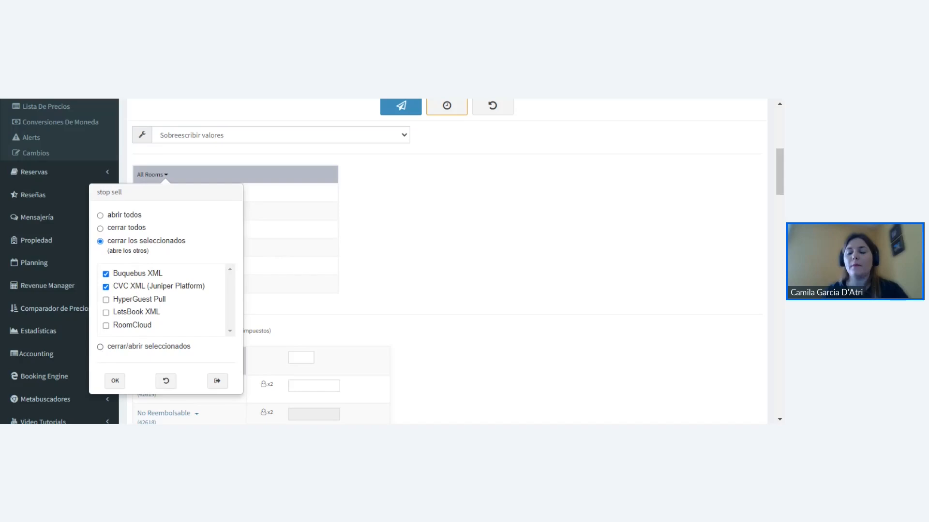
- Under "cerrar/abrir seleccionados", mark Buquebus XML to close and CVC XML (Juniper Platform) to open, and exit the stop sell options without applying
left_click(100, 346)
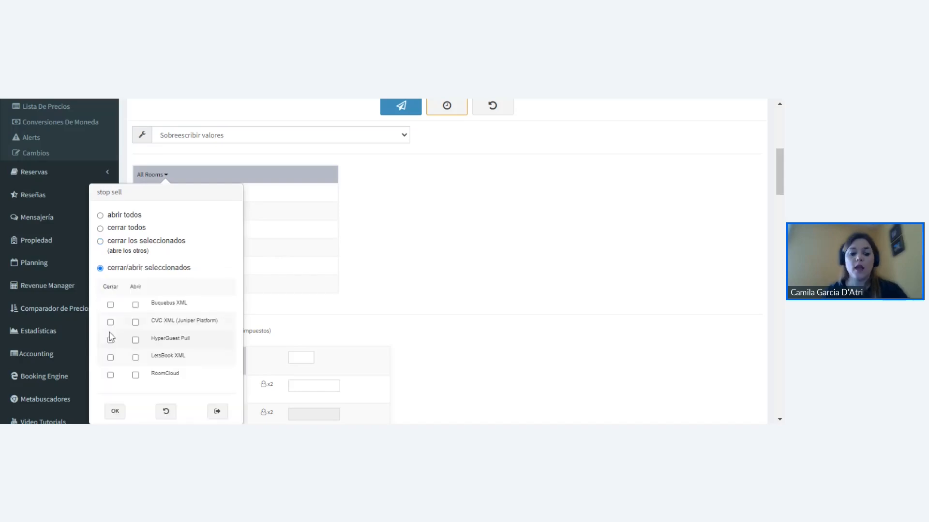
scroll(134, 271, "down", 1)
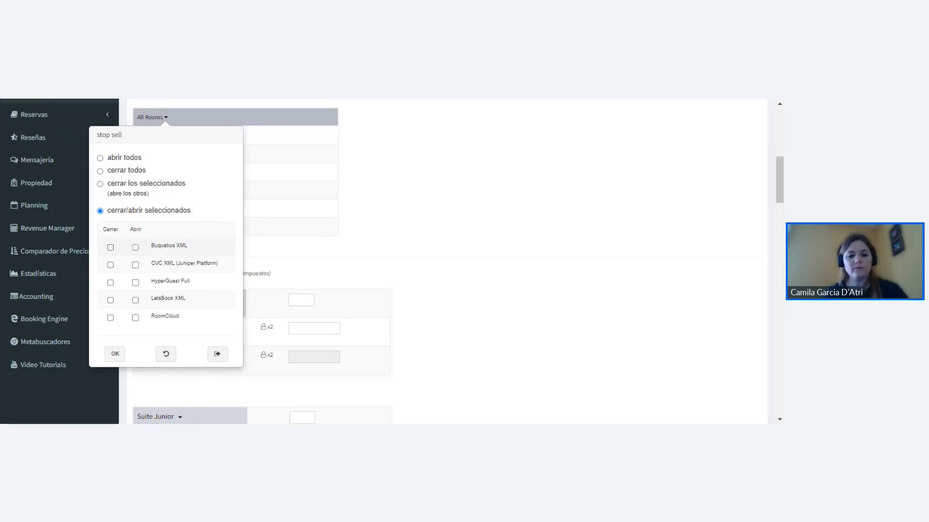
left_click(110, 248)
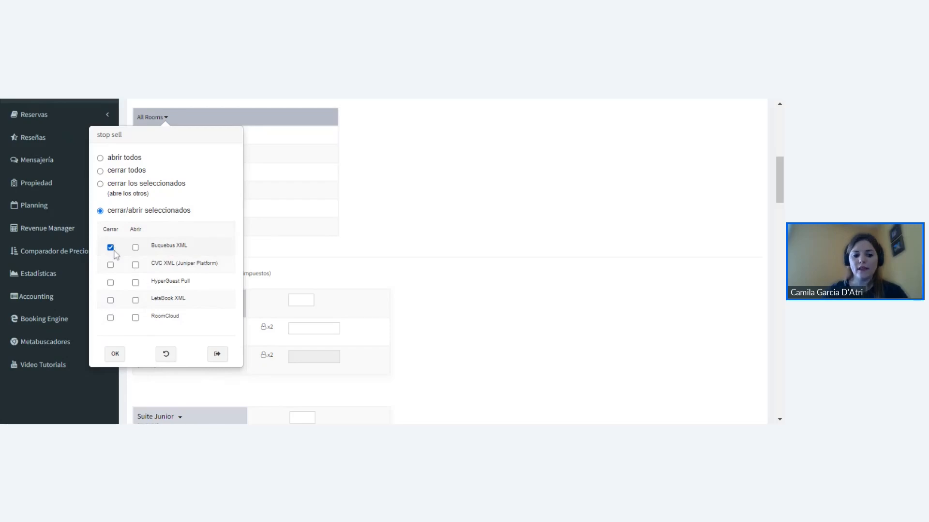
left_click(135, 265)
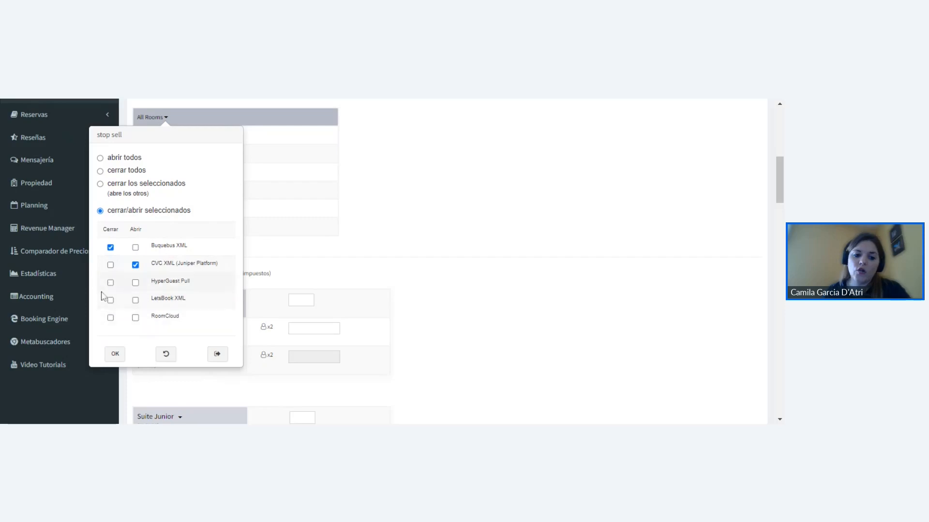
left_click(218, 356)
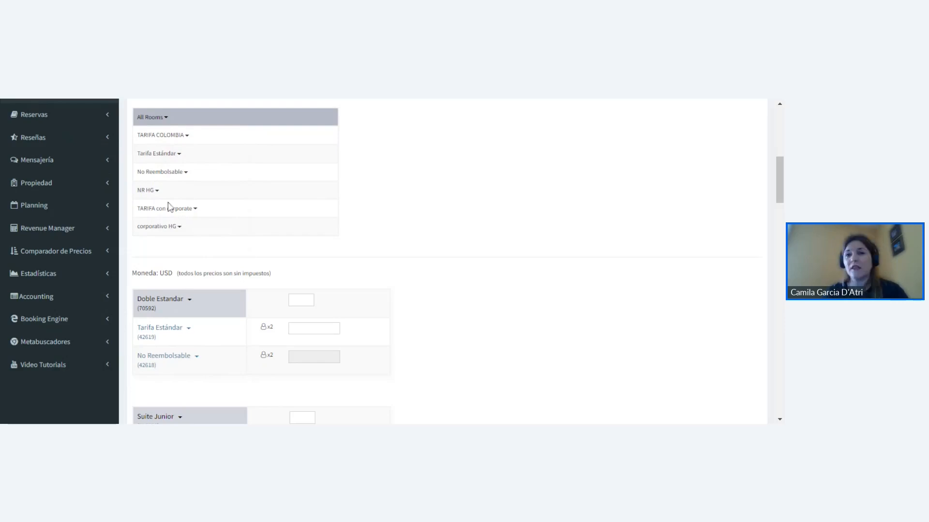
- Try "cerrar los seleccionados" with Buquebus XML and CVC XML for the No Reembolsable rate, switch to "cerrar/abrir seleccionados" and exit without applying
scroll(208, 234, "up", 3)
scroll(208, 234, "up", 3)
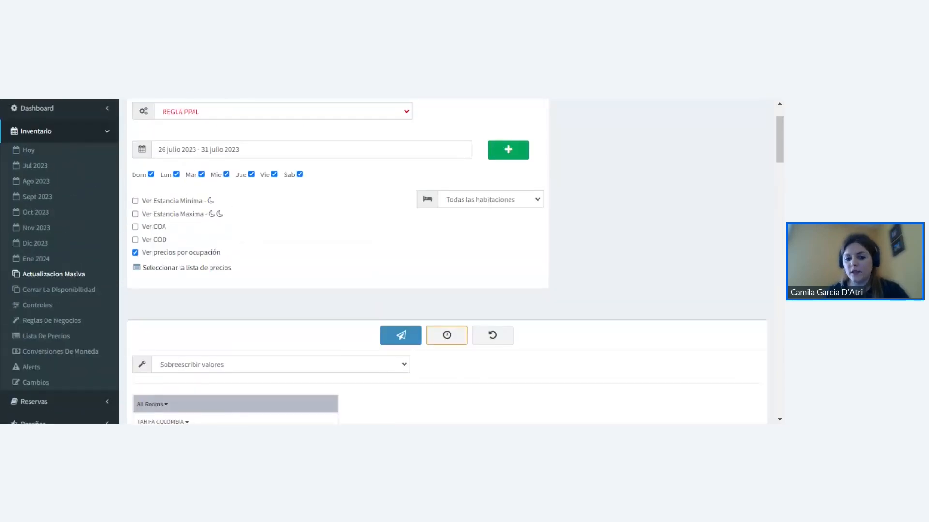
scroll(246, 203, "down", 6)
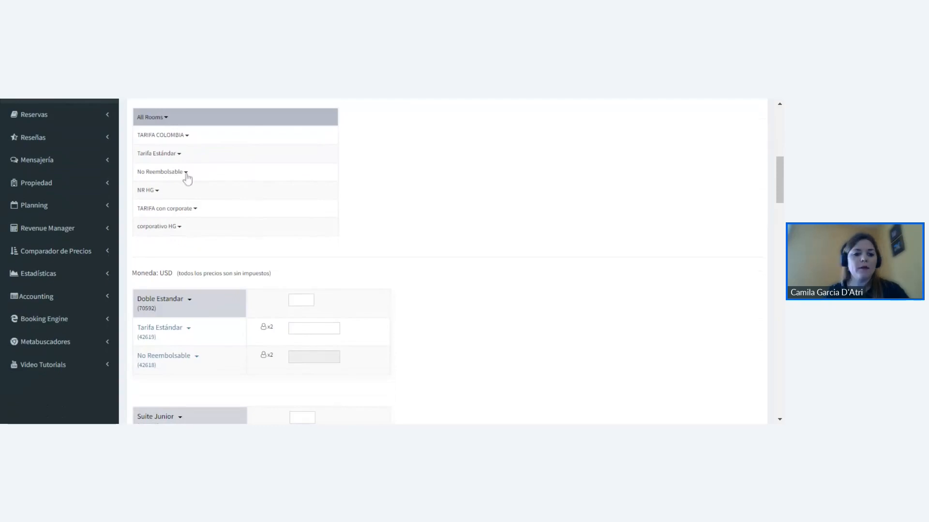
left_click(186, 174)
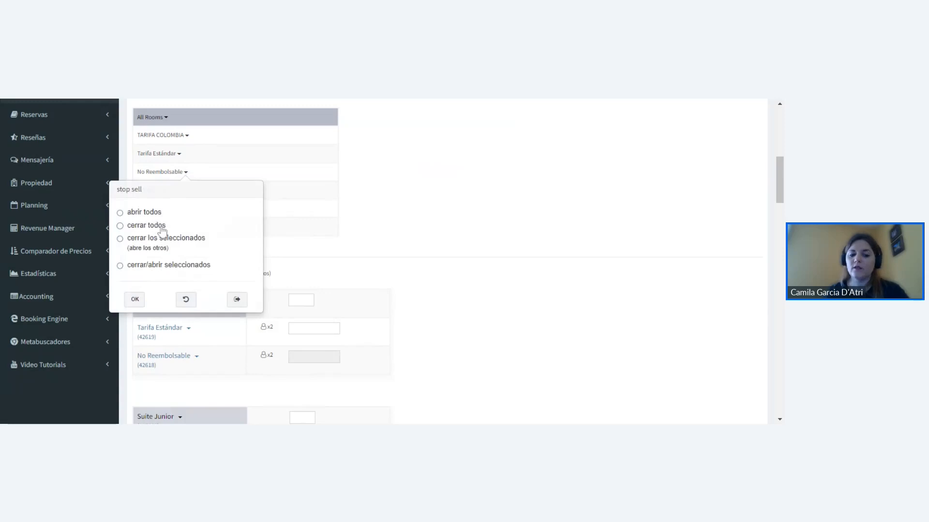
left_click(120, 239)
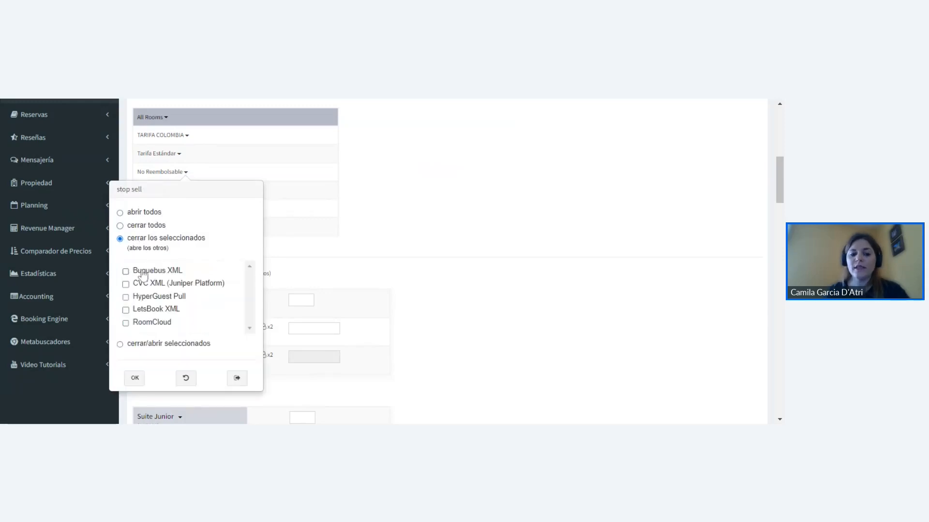
left_click(126, 272)
left_click(126, 284)
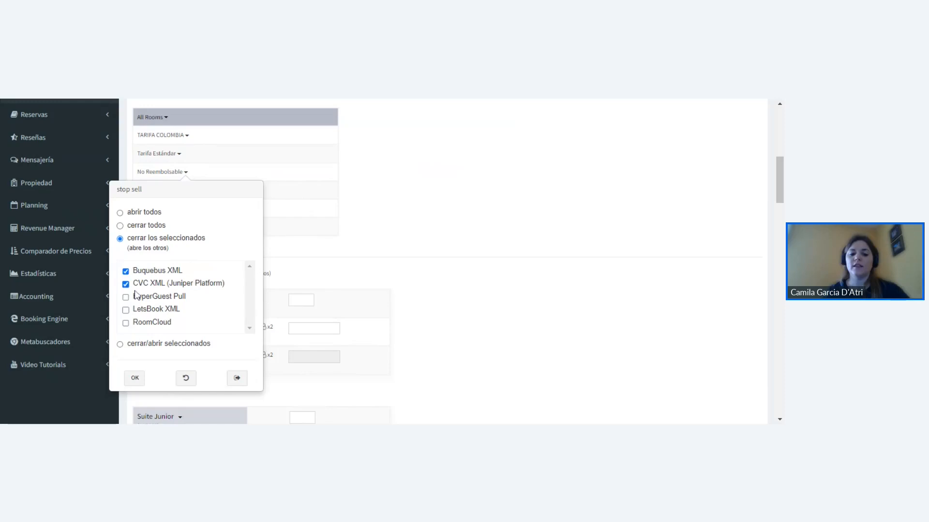
left_click(124, 345)
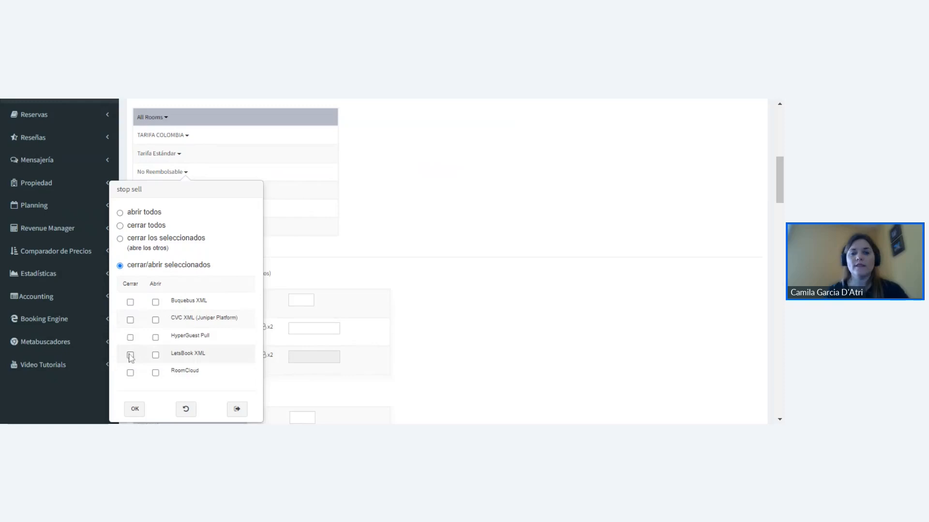
left_click(237, 410)
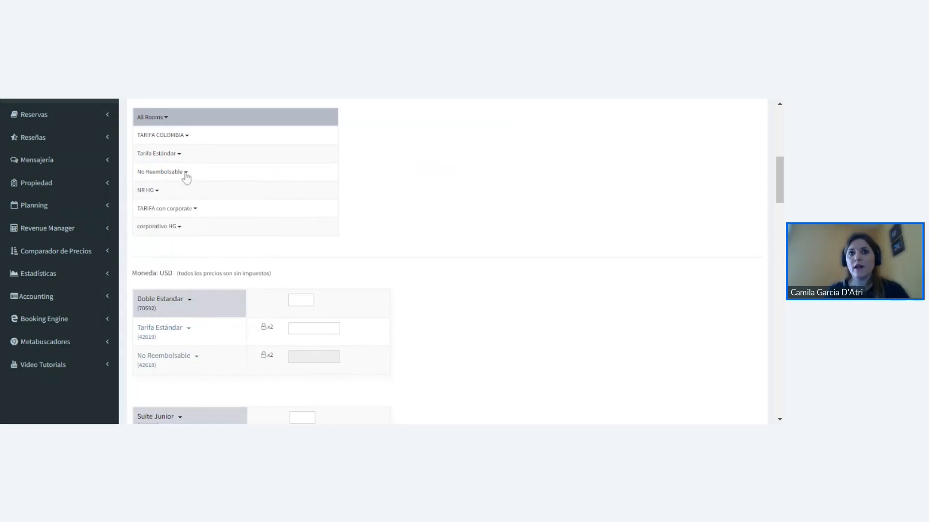
- Review the individual room entries and rate plans of Doble Estandar and Suite Junior below the All Rooms list
scroll(300, 189, "down", 1)
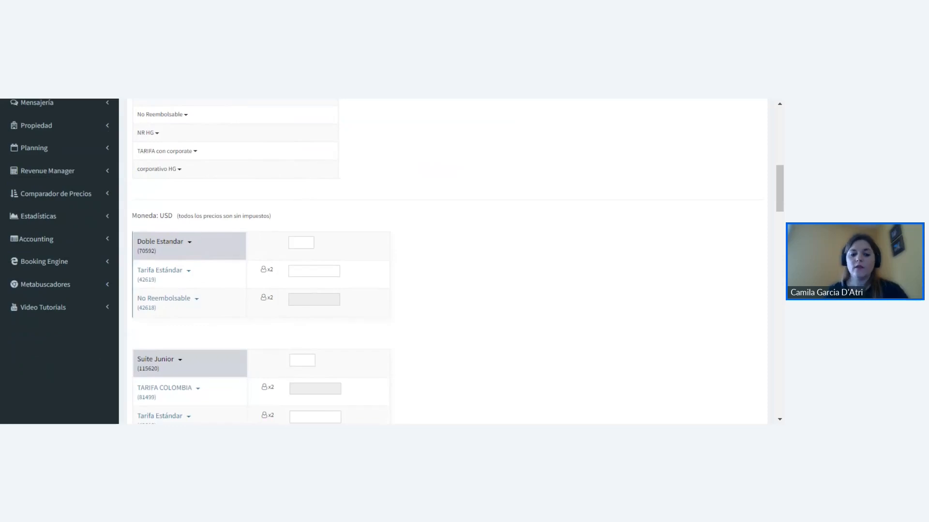
scroll(180, 254, "down", 2)
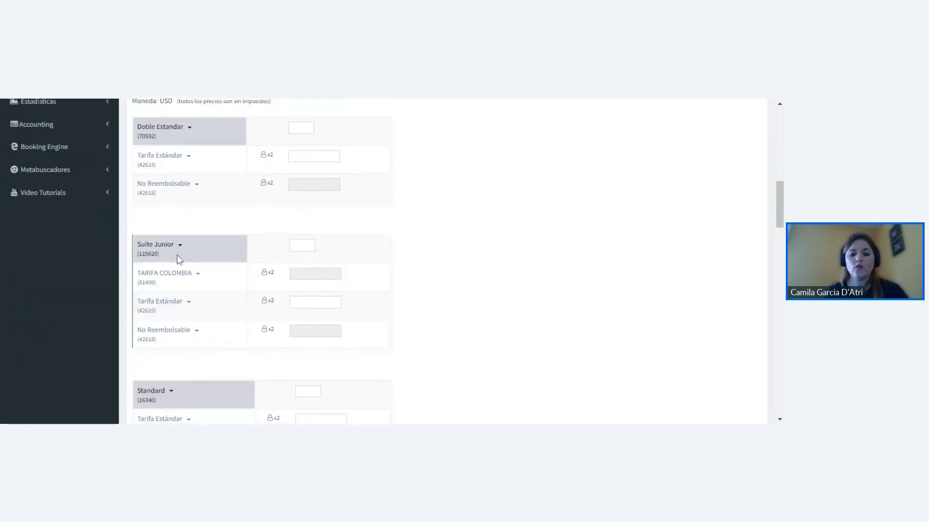
scroll(178, 288, "up", 1)
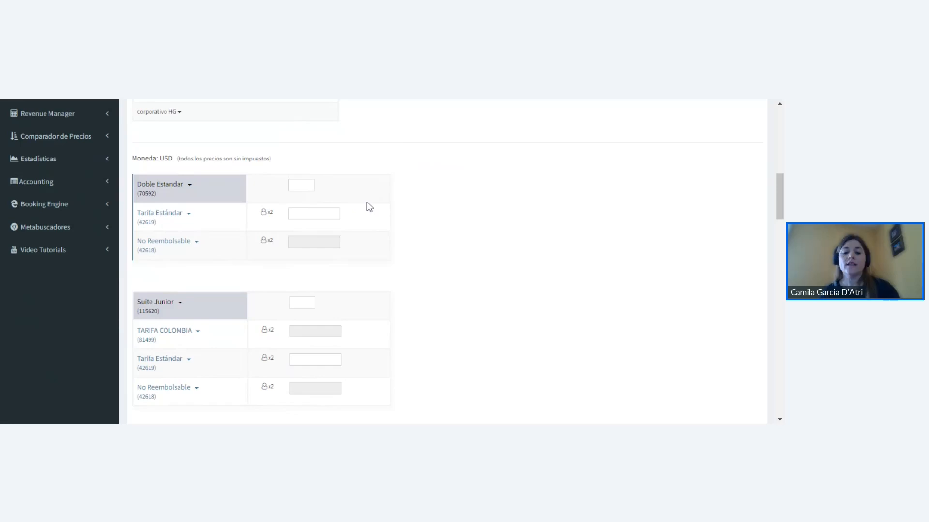
scroll(369, 207, "up", 1)
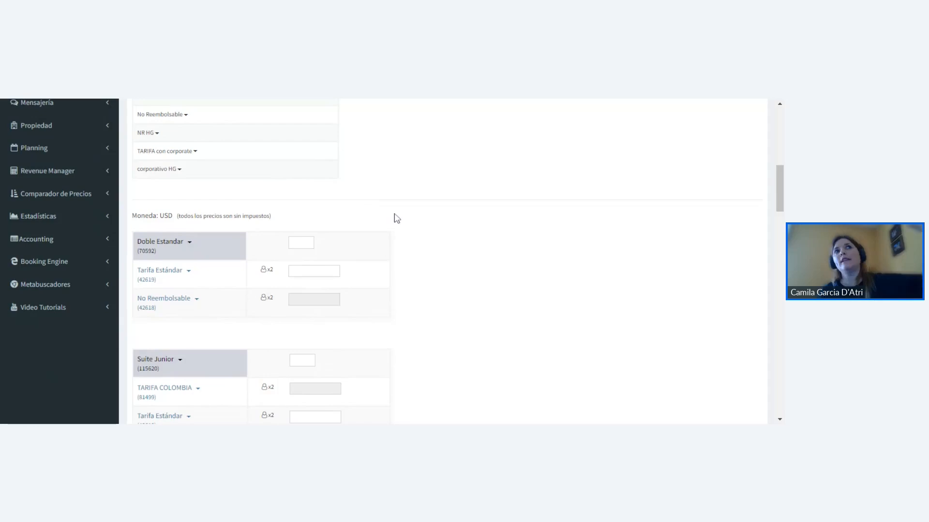
scroll(396, 218, "down", 1)
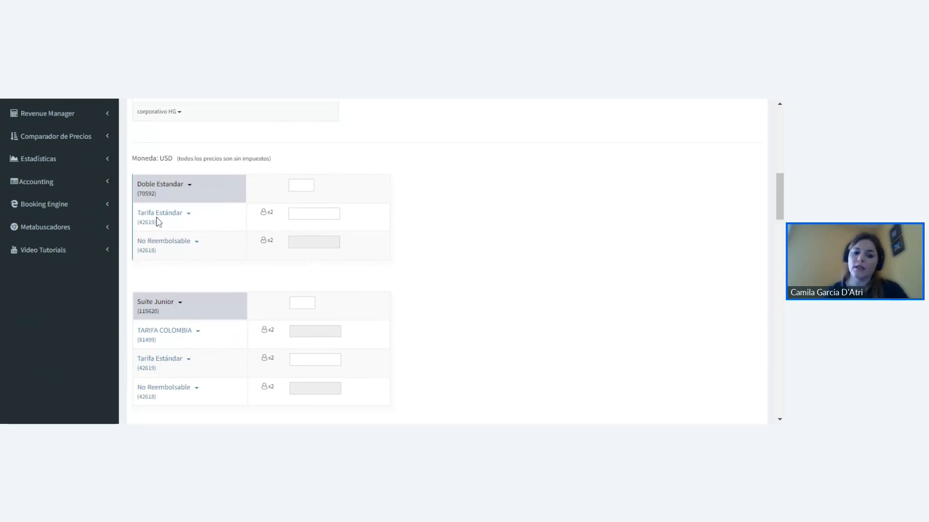
- Close all channels for the Doble Estandar room by applying the "cerrar todos" stop sell option
left_click(293, 214)
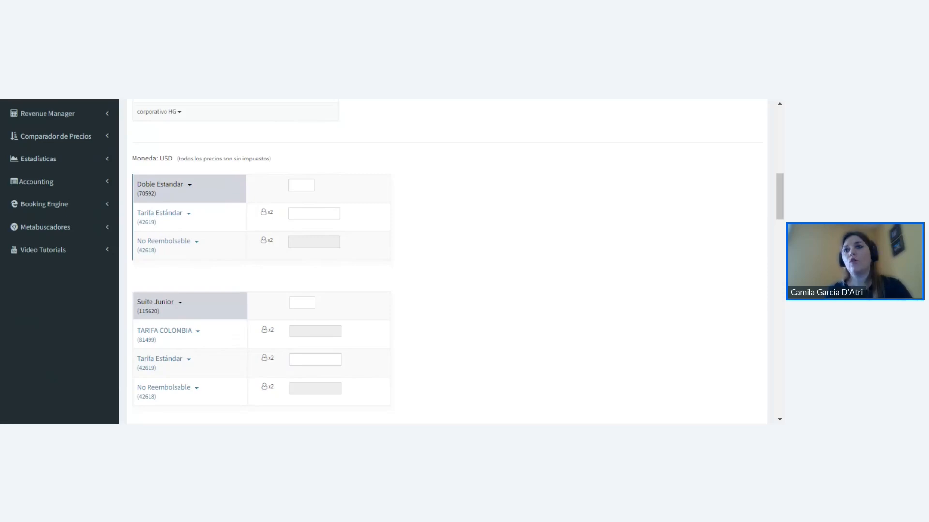
scroll(270, 253, "up", 2)
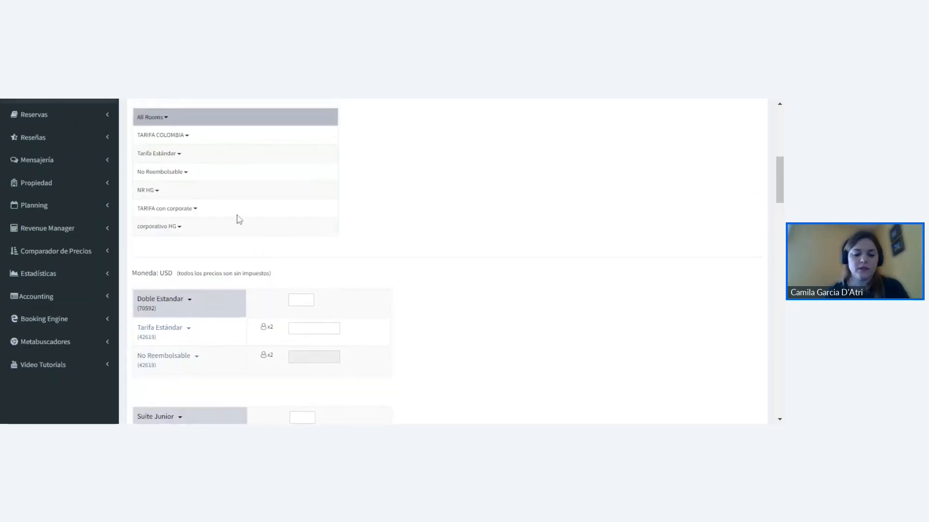
scroll(218, 264, "down", 1)
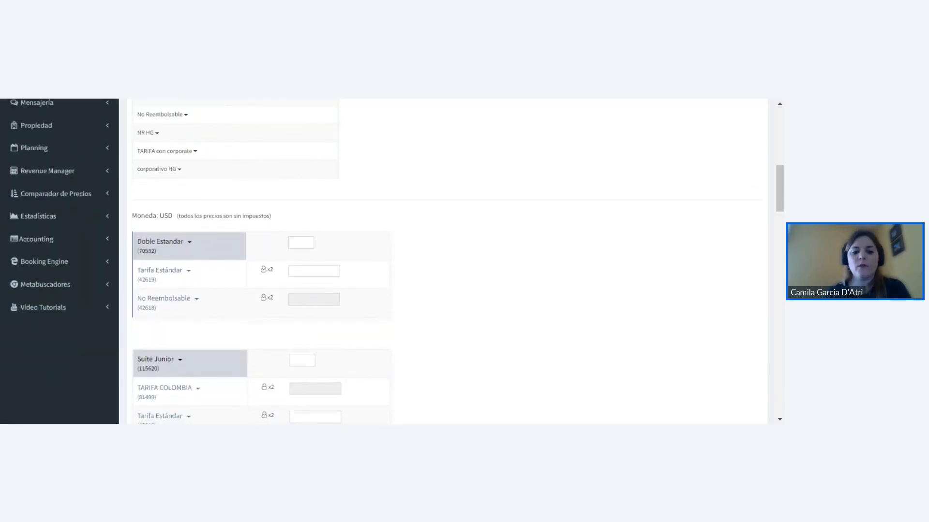
scroll(199, 264, "down", 1)
scroll(205, 262, "down", 1)
left_click(190, 187)
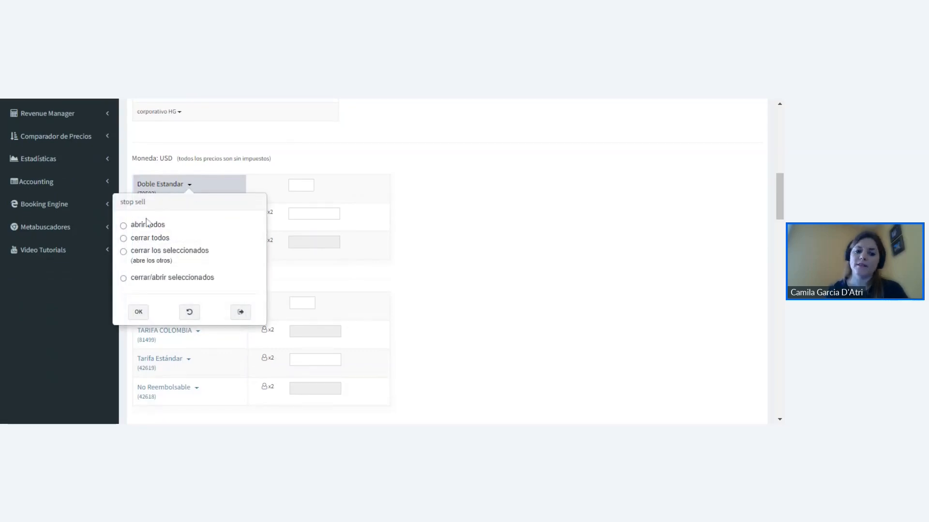
left_click(124, 239)
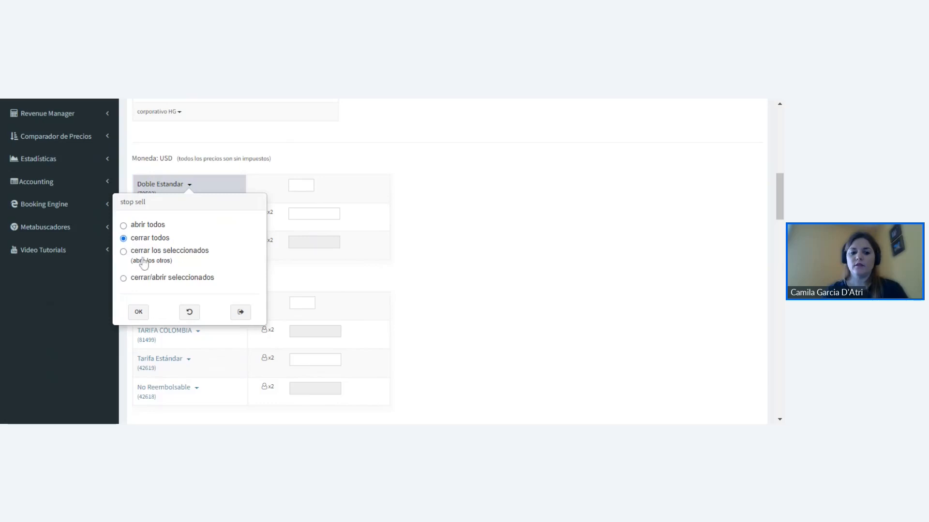
left_click(138, 312)
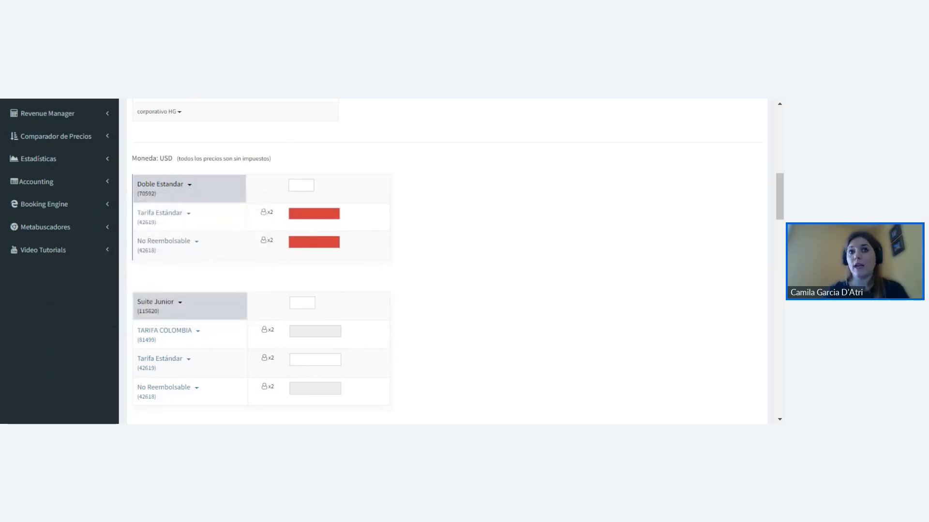
- Apply "cerrar todos" to Doble Estandar again, then reopen its stop sell options and exit without another change
left_click(189, 185)
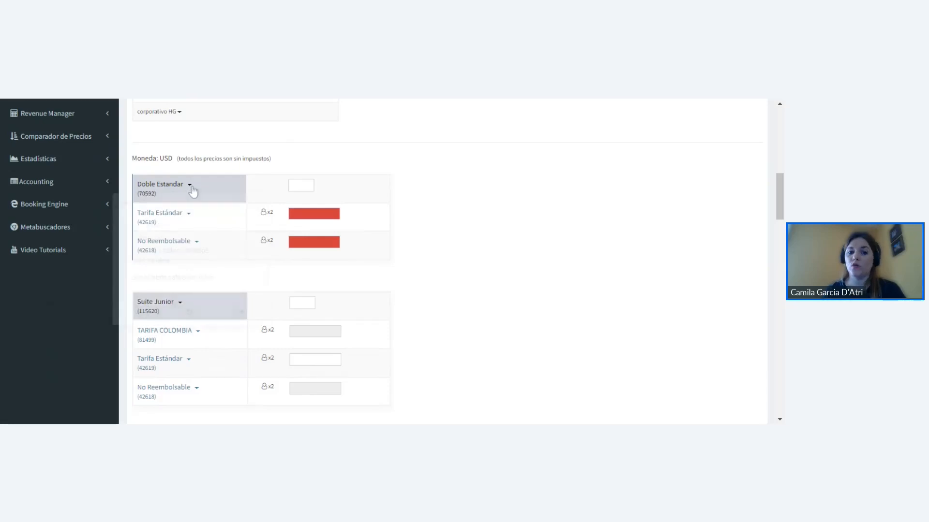
left_click(124, 240)
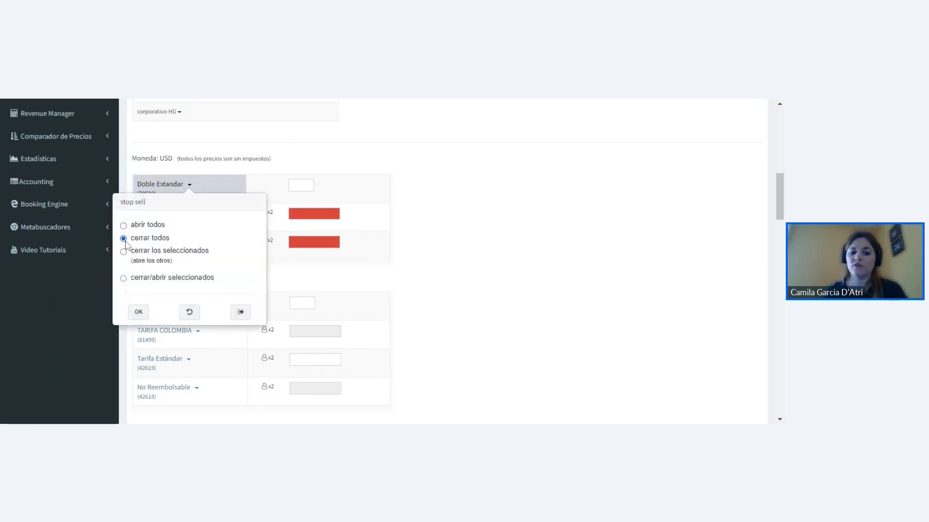
left_click(138, 312)
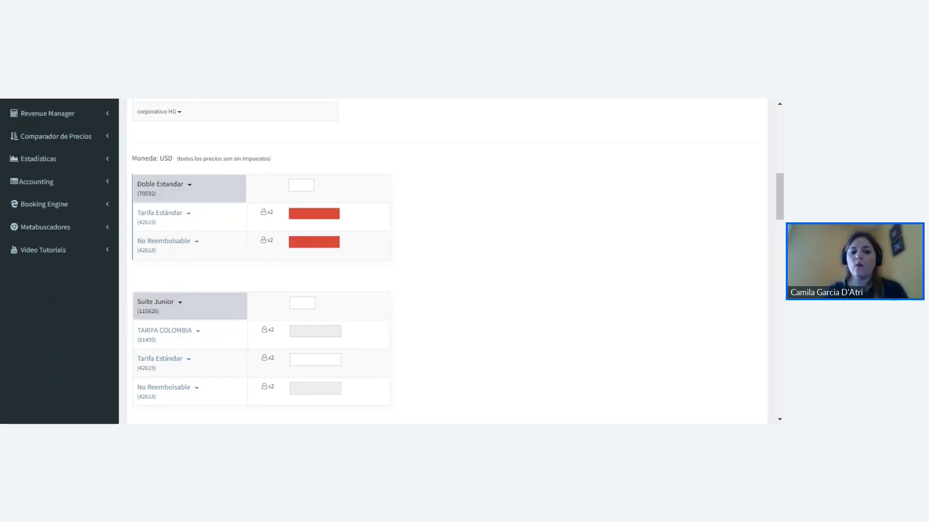
left_click(189, 184)
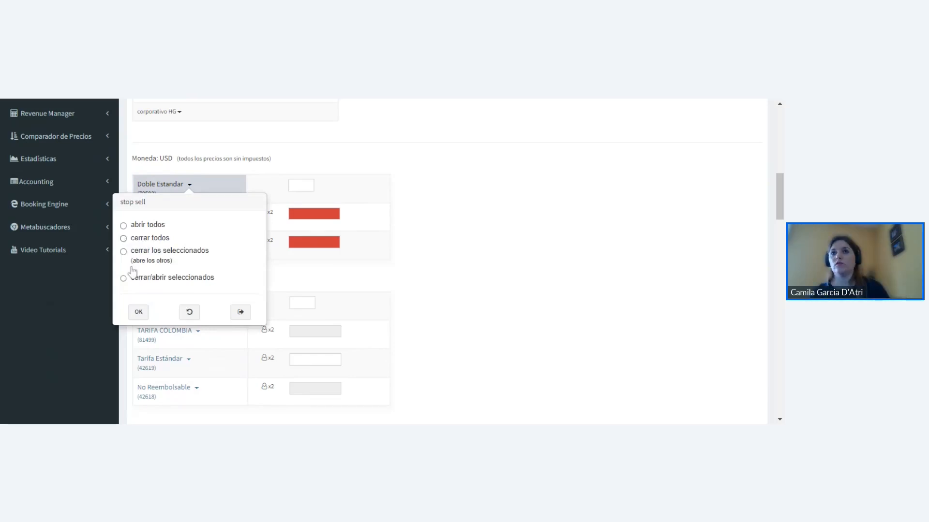
left_click(241, 313)
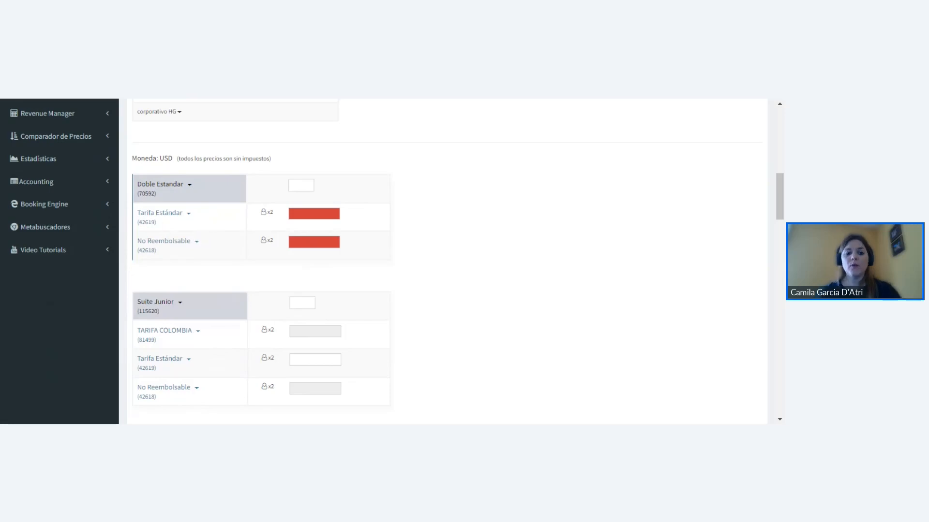
- Reset the bulk update form to discard the Doble Estandar closure
scroll(502, 250, "up", 4)
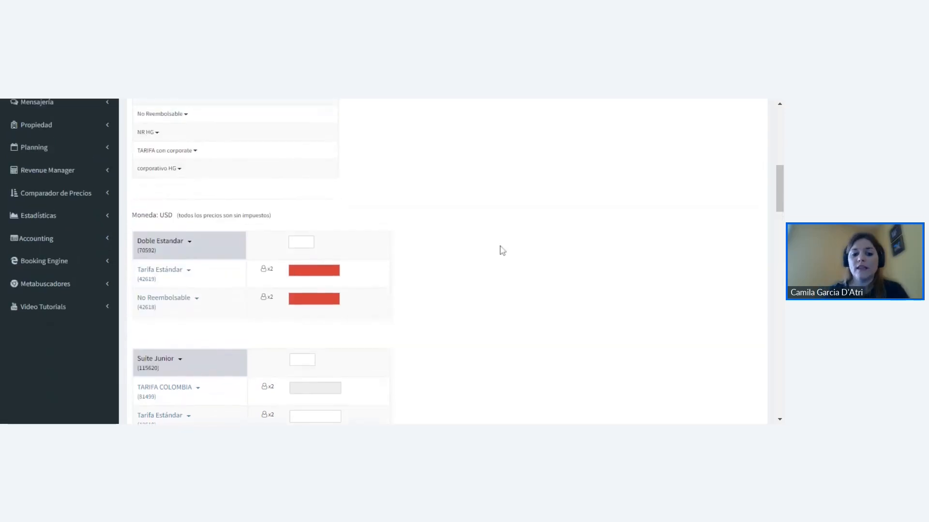
scroll(496, 238, "up", 1)
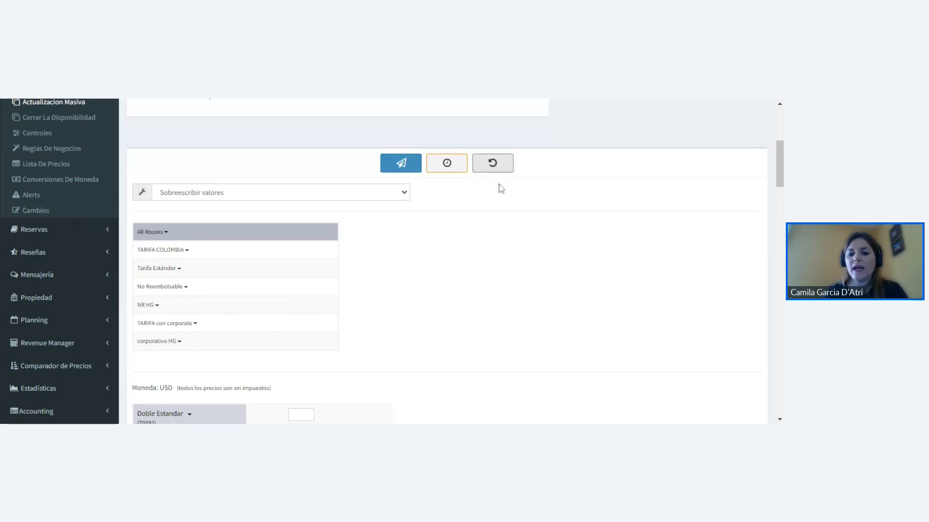
scroll(474, 203, "down", 4)
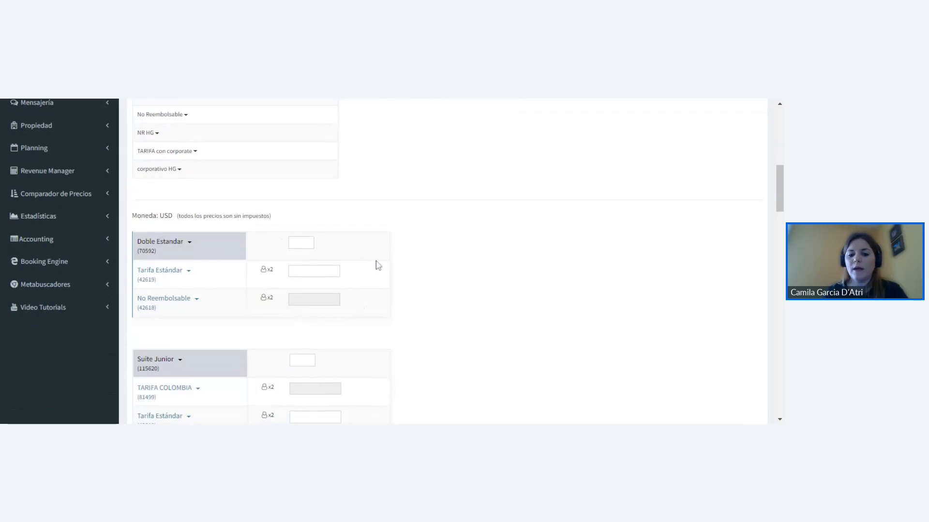
scroll(432, 271, "up", 4)
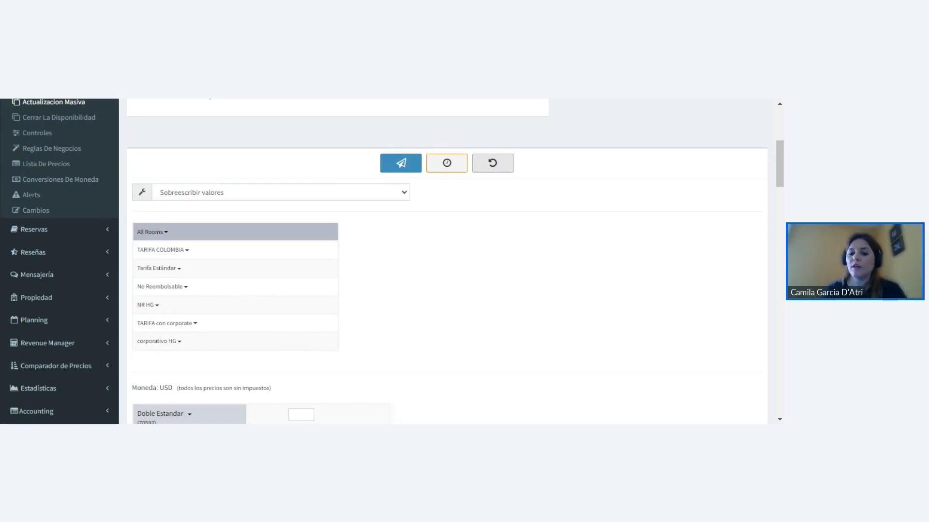
scroll(357, 226, "down", 4)
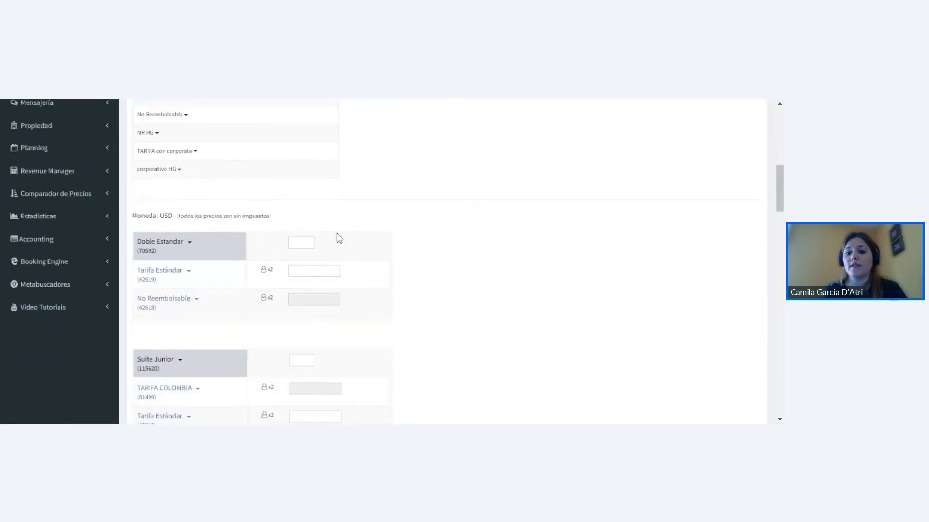
- Check Doble Estandar's stop sell options and the "cerrar/abrir seleccionados" channels of its No Reembolsable rate, exiting without applying
left_click(190, 244)
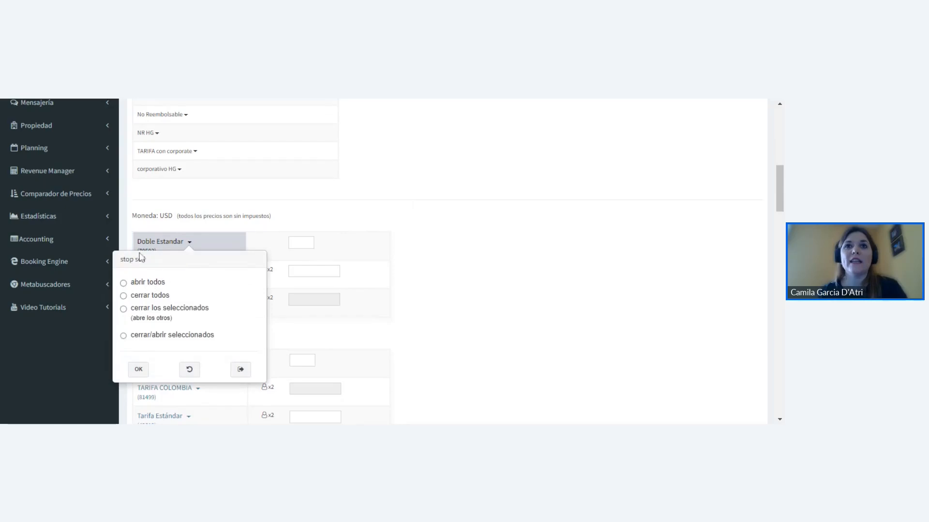
left_click(241, 369)
scroll(165, 276, "down", 2)
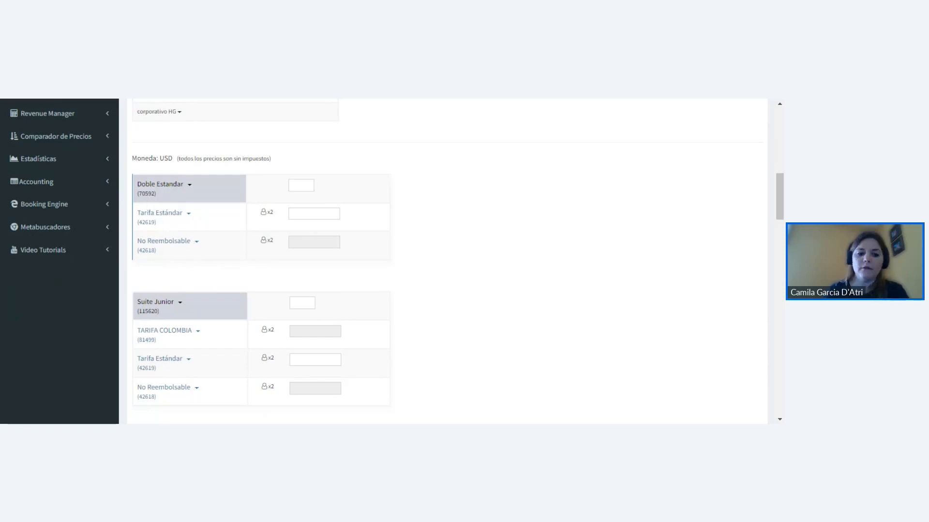
left_click(197, 244)
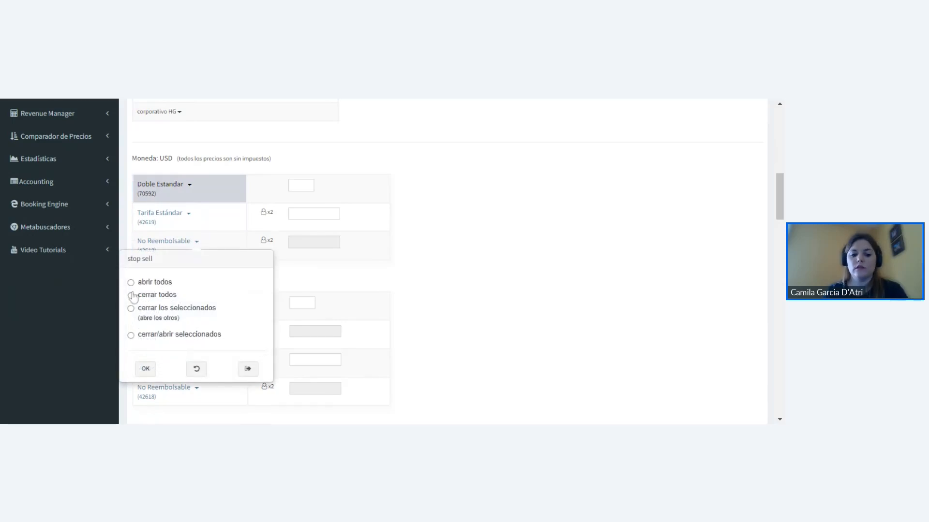
left_click(131, 335)
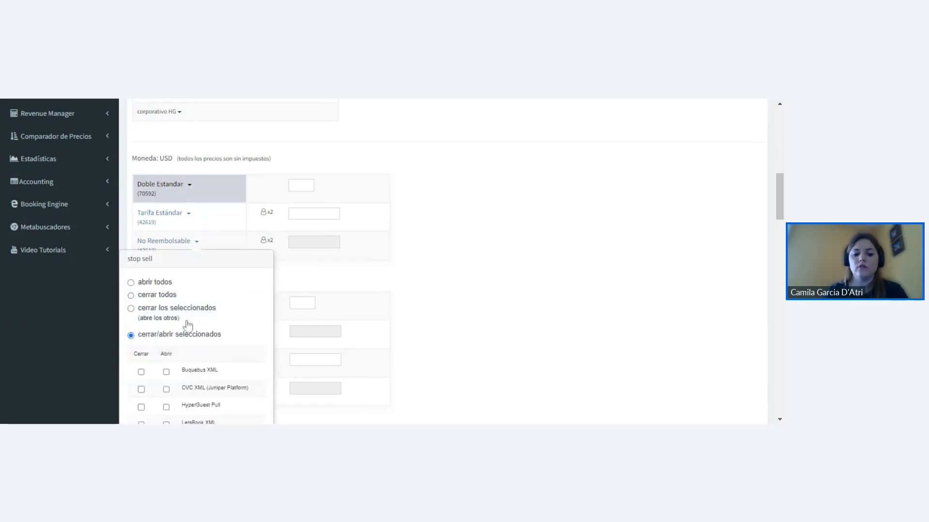
scroll(188, 326, "down", 3)
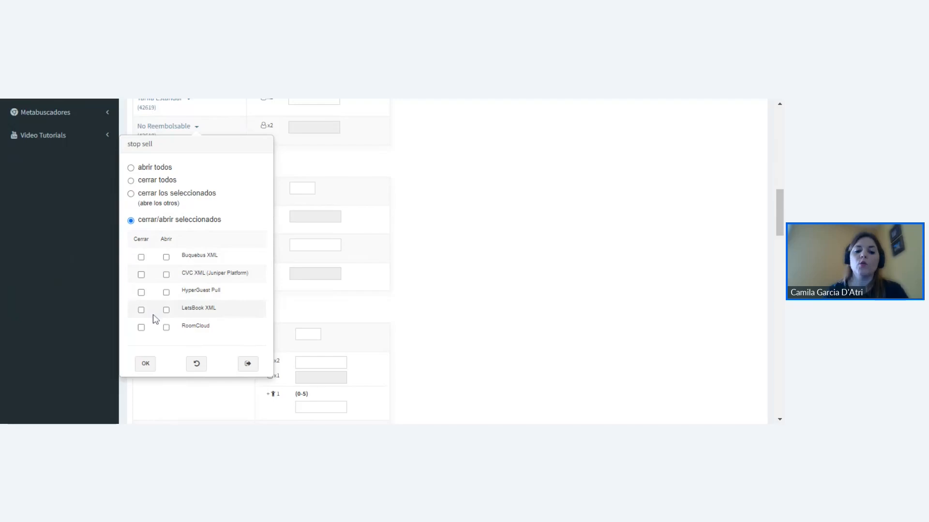
left_click(247, 363)
- Review the update mode, the All Rooms rate list and the individual room entries in the bulk update form
scroll(242, 324, "up", 4)
scroll(241, 323, "up", 3)
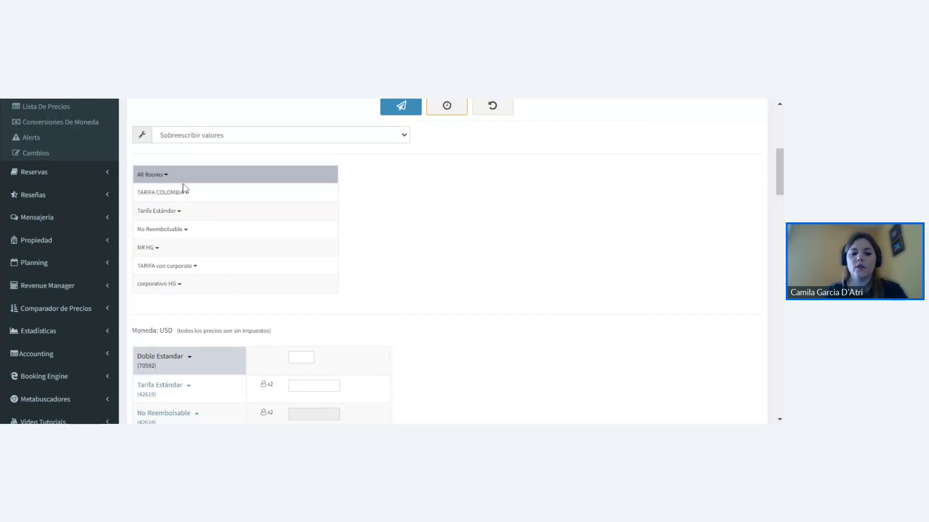
scroll(186, 199, "down", 4)
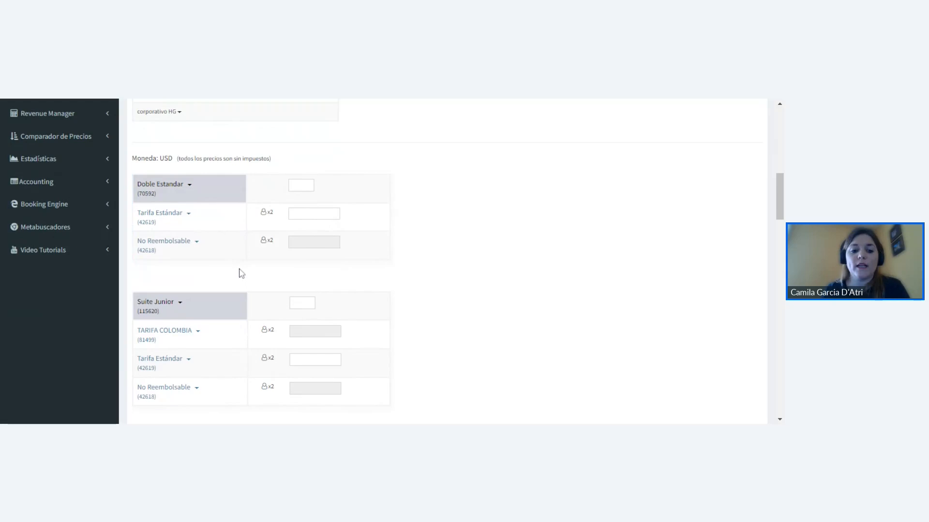
scroll(241, 273, "up", 3)
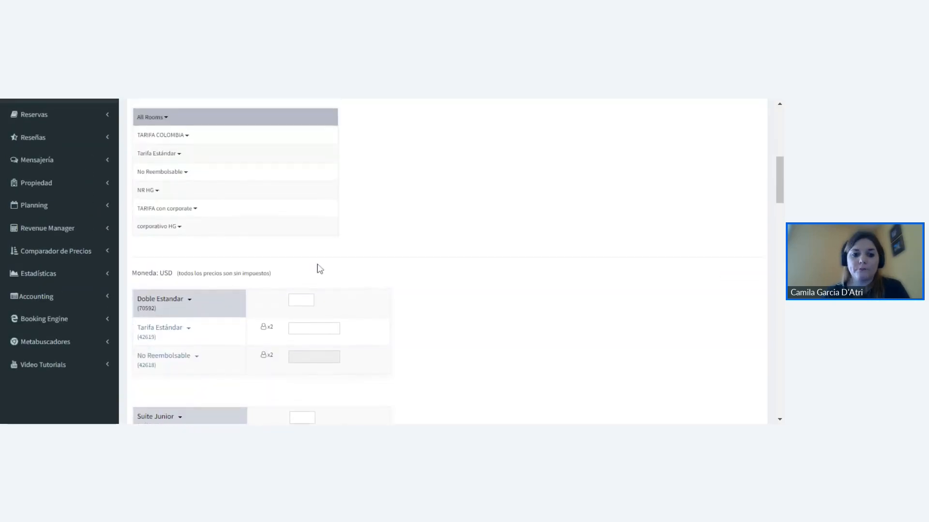
scroll(320, 269, "up", 4)
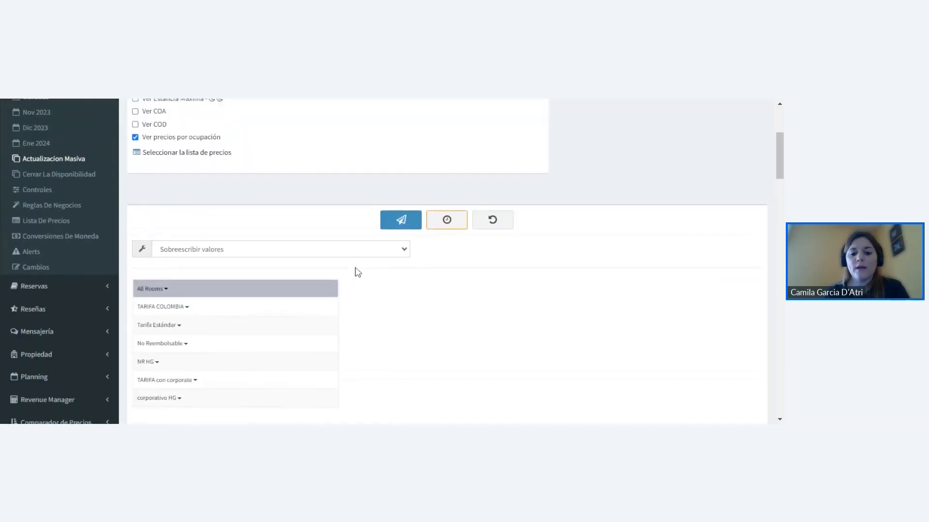
scroll(334, 274, "up", 1)
scroll(227, 278, "down", 2)
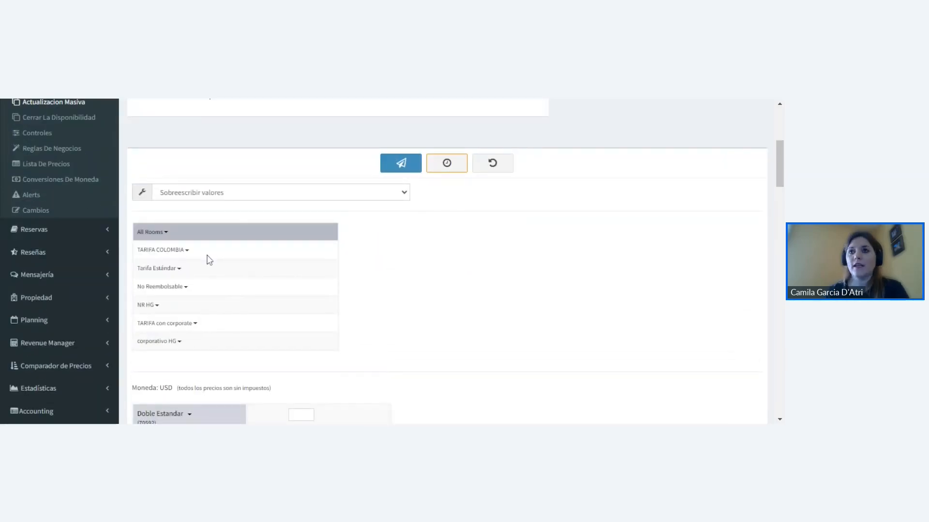
- Open the July 2023 inventory at the daily availability and rates of Doble Estandar and Suite Junior
scroll(210, 261, "up", 3)
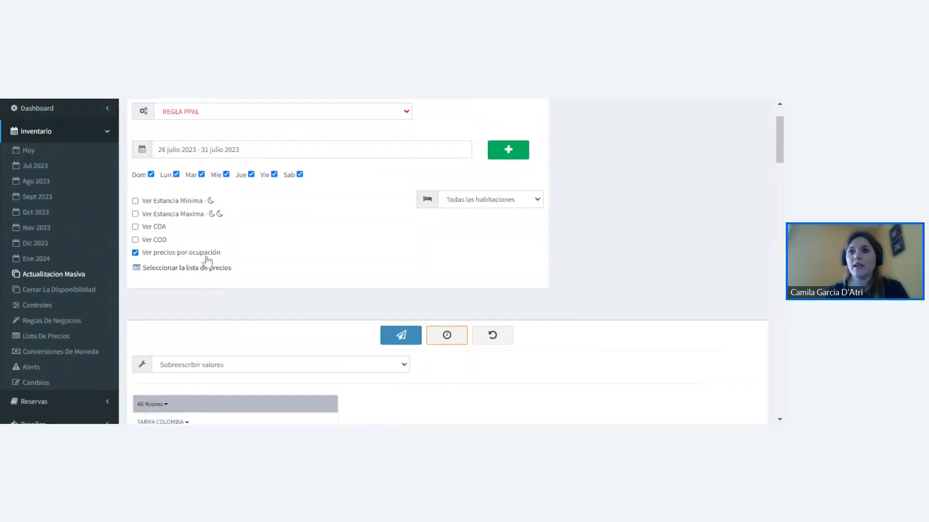
left_click(36, 168)
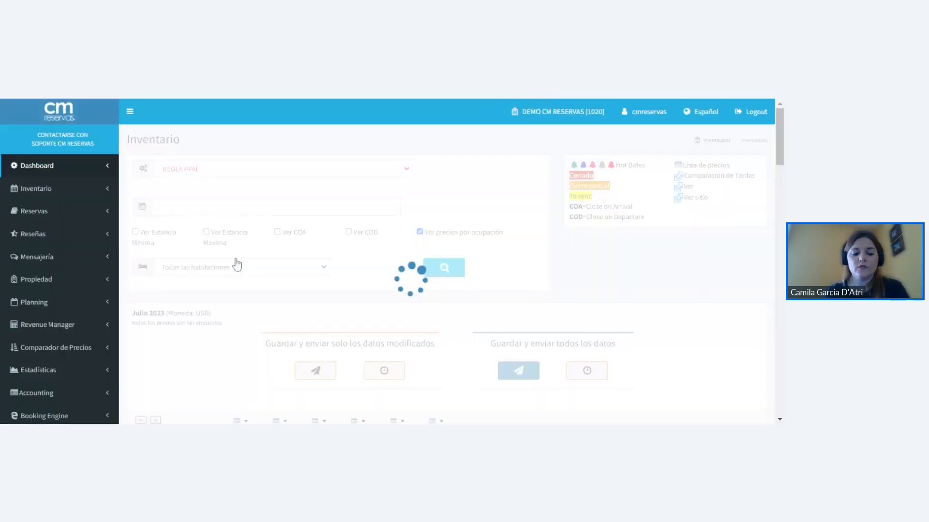
scroll(280, 241, "down", 5)
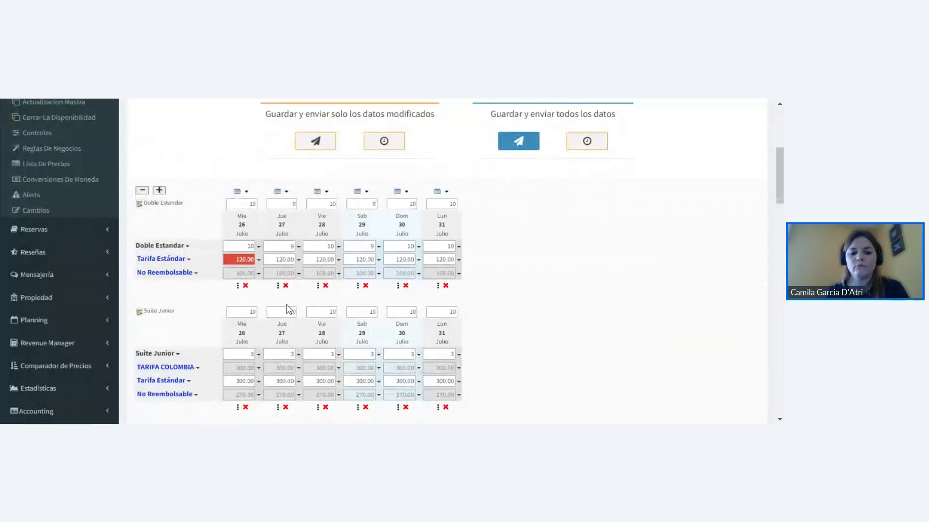
scroll(288, 309, "down", 1)
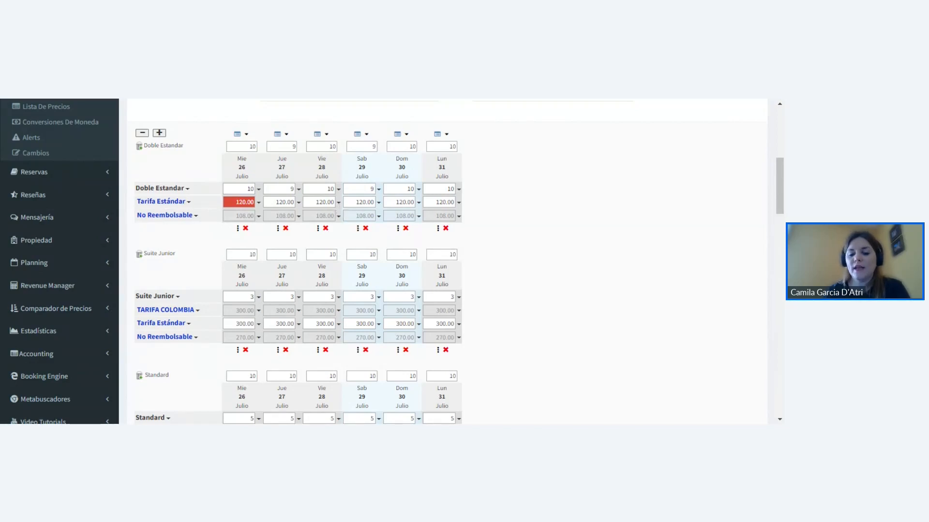
- Try "cerrar los seleccionados" with Buquebus XML and CVC XML (Juniper Platform) for Doble Estandar's Tarifa Estándar on 28 July, exiting without applying
left_click(338, 203)
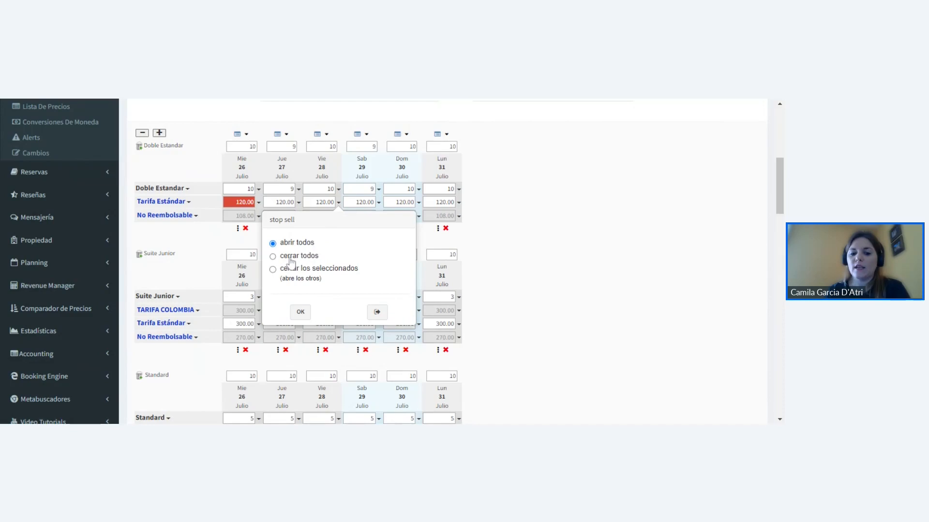
left_click(274, 270)
scroll(297, 281, "down", 1)
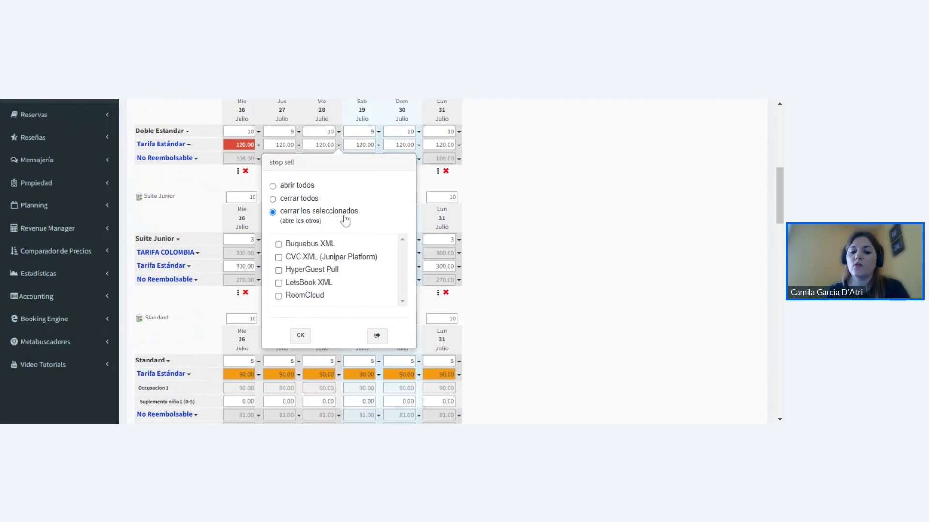
left_click(279, 246)
left_click(279, 258)
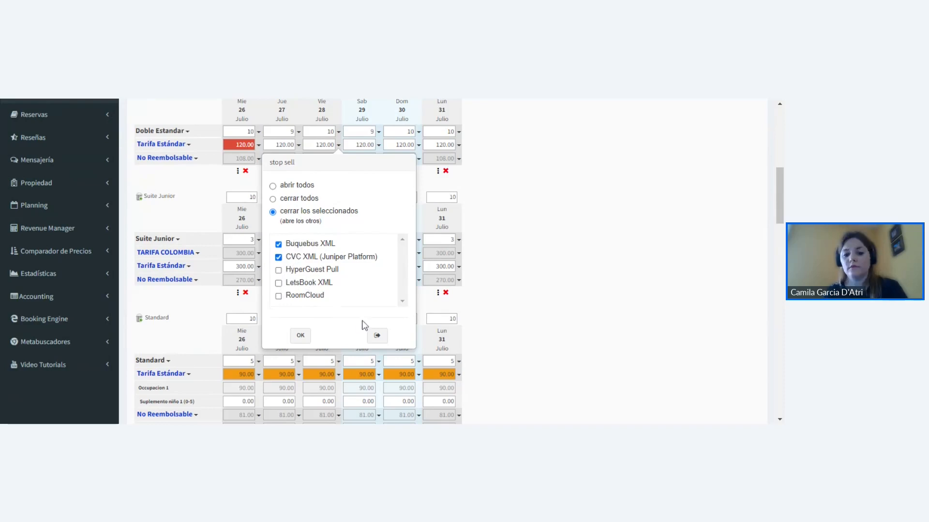
left_click(377, 336)
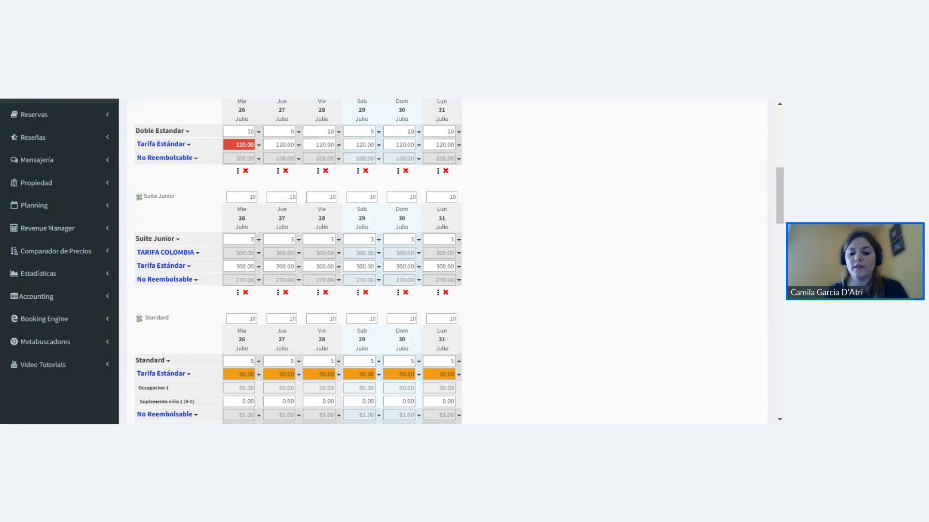
scroll(267, 241, "up", 1)
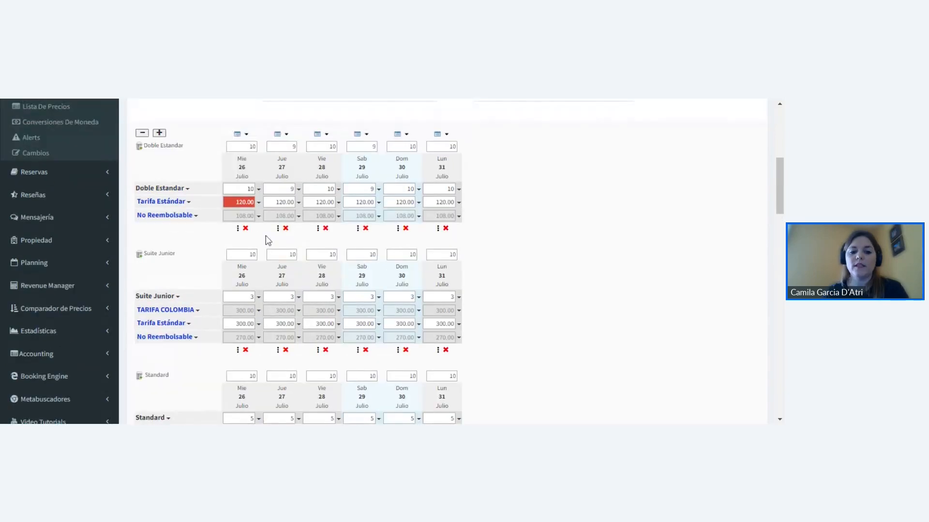
- Check which channels are closed for Doble Estandar's Tarifa Estándar on 26 July, exiting without changes
left_click(260, 205)
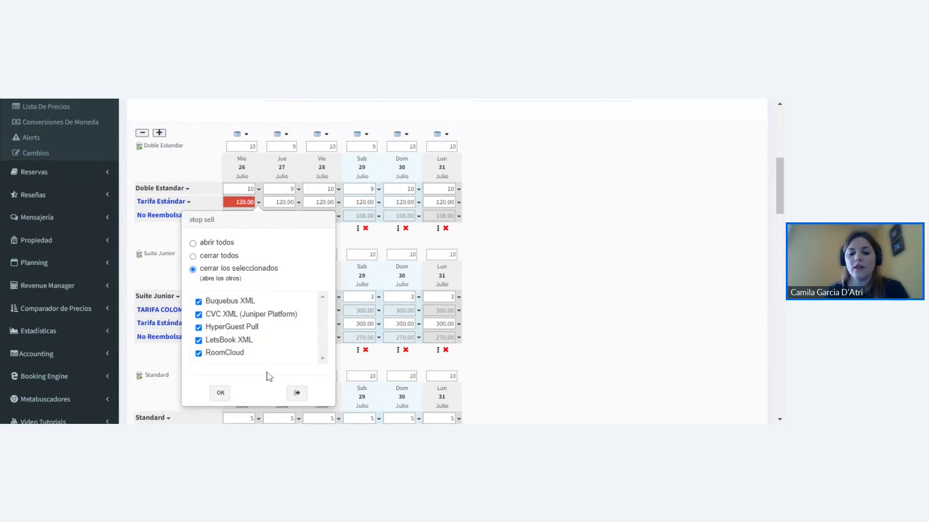
left_click(296, 393)
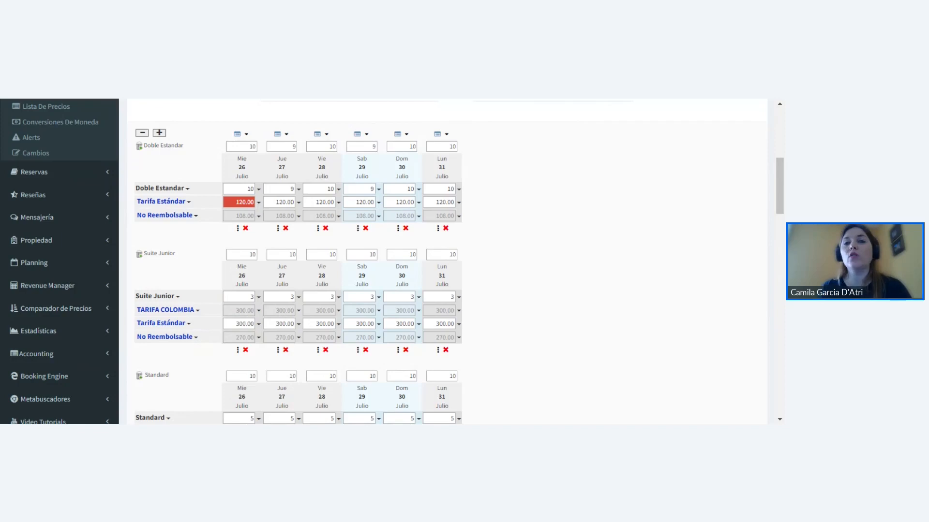
- Close Buquebus XML and CVC XML (Juniper Platform) for Doble Estandar's Tarifa Estándar on 27 July, saving and sending only the modified data
left_click(299, 203)
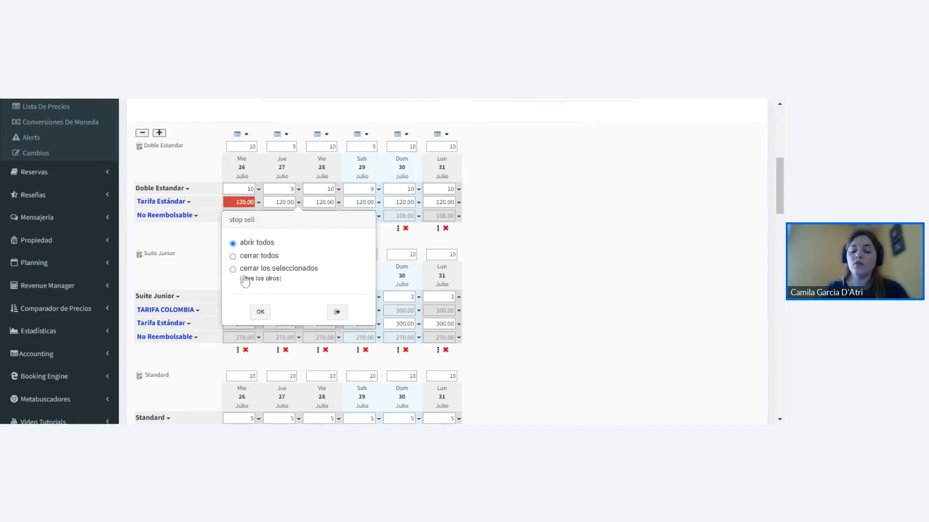
left_click(232, 270)
left_click(239, 301)
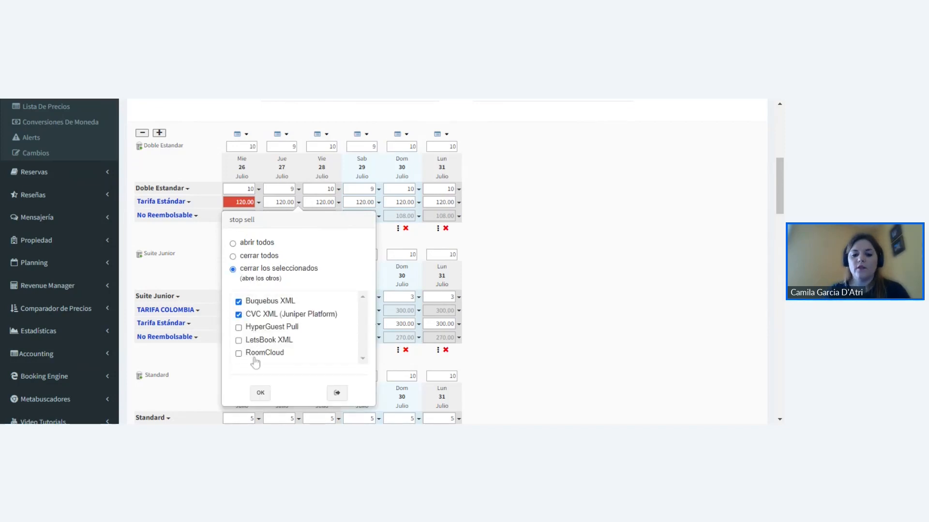
left_click(260, 393)
scroll(300, 291, "up", 3)
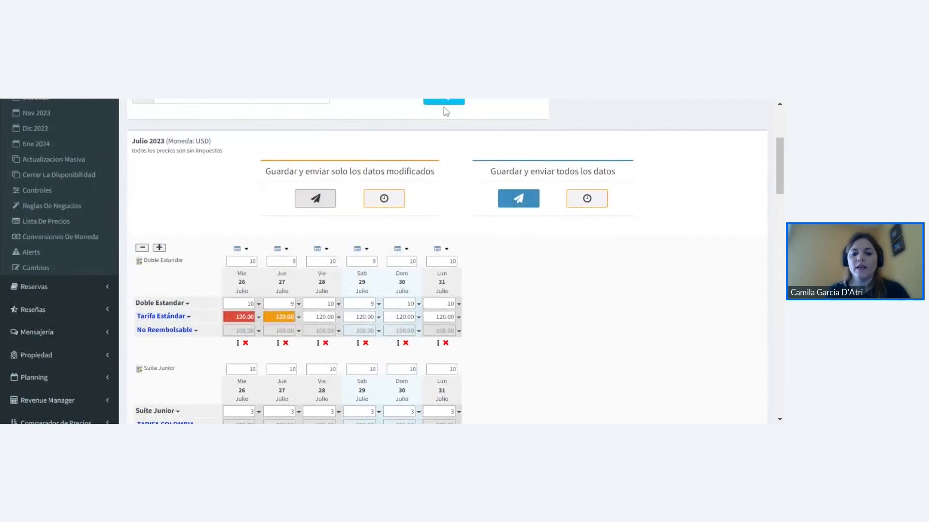
left_click(315, 198)
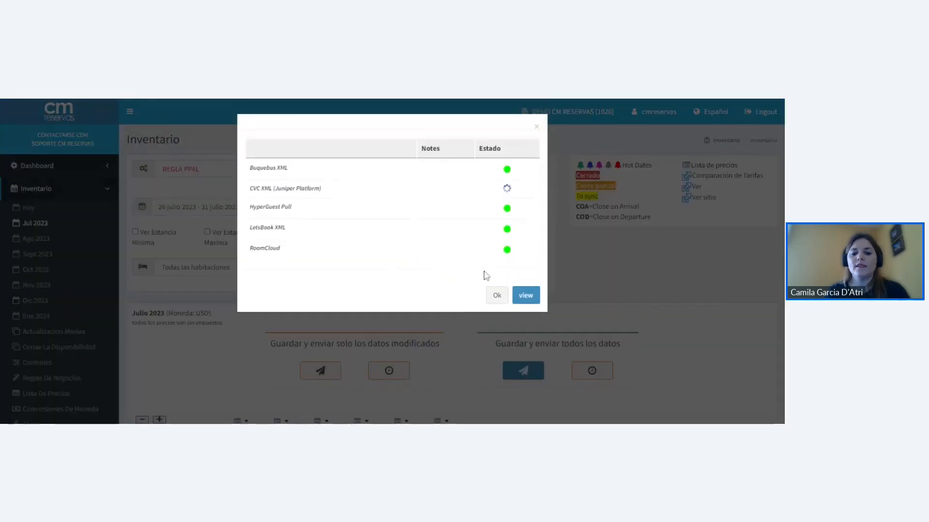
left_click(495, 297)
- Check the saved stop sell channels of Doble Estandar's Tarifa Estándar on 27 July, exiting without changes
scroll(319, 293, "down", 1)
scroll(318, 296, "down", 3)
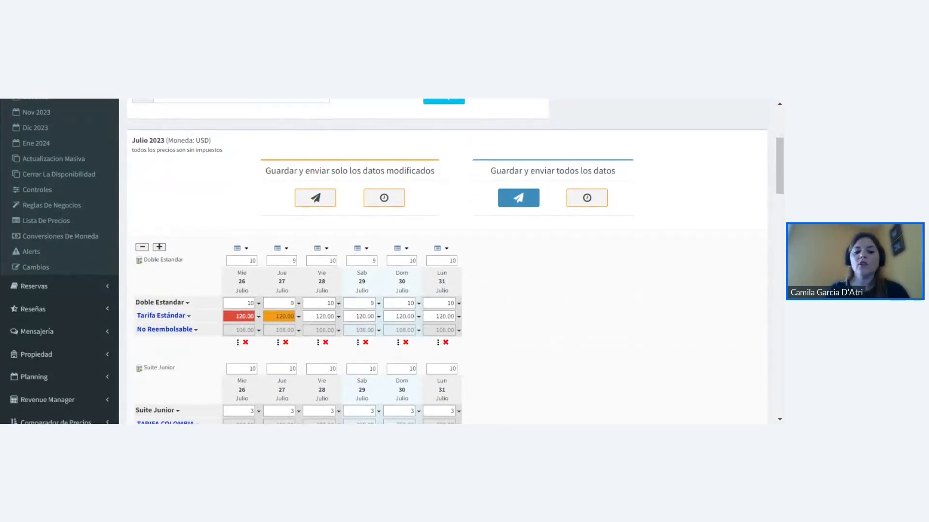
scroll(246, 271, "down", 1)
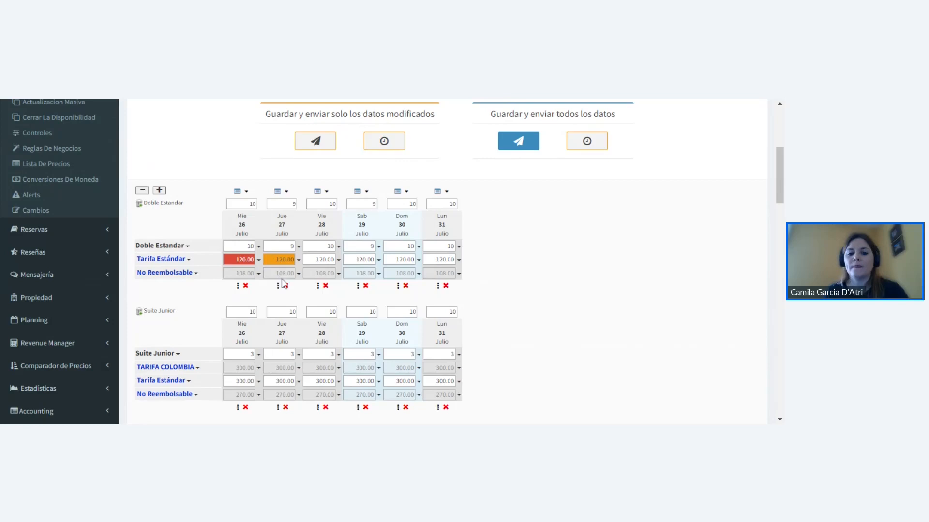
scroll(273, 242, "down", 1)
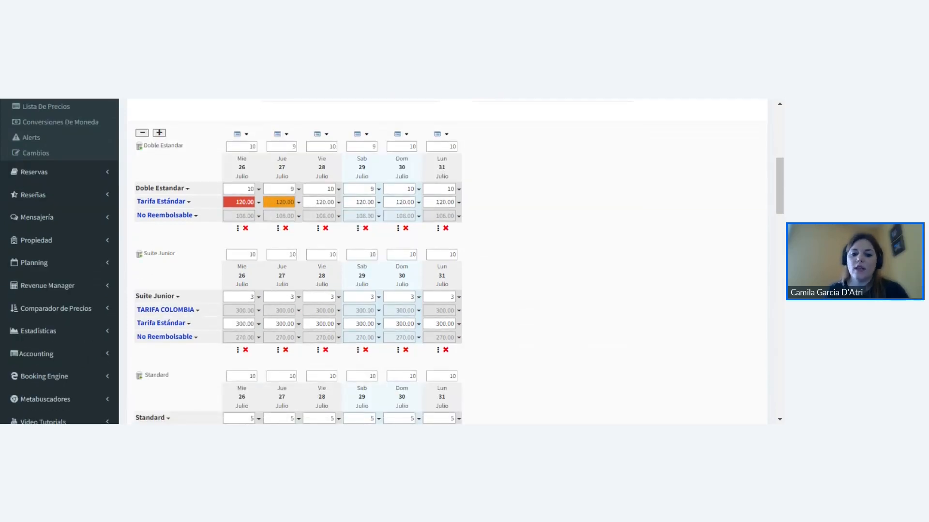
left_click(298, 202)
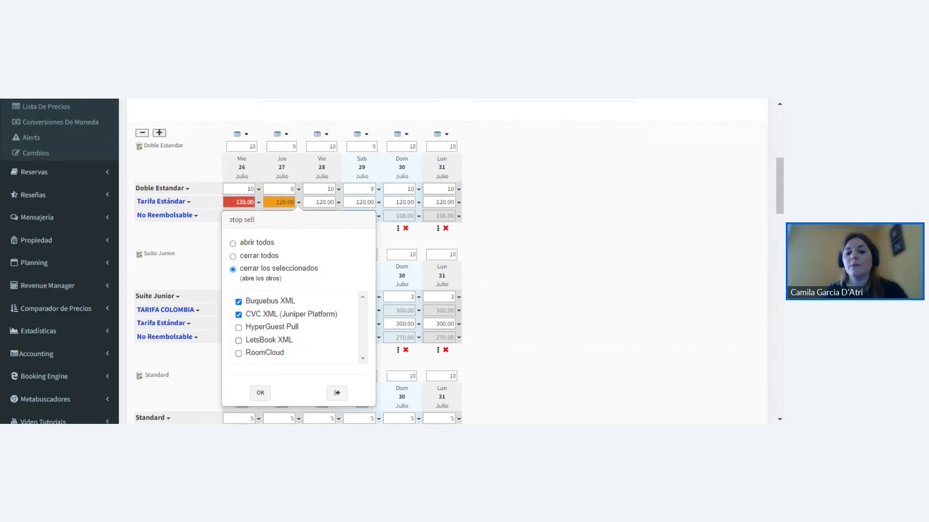
left_click(336, 395)
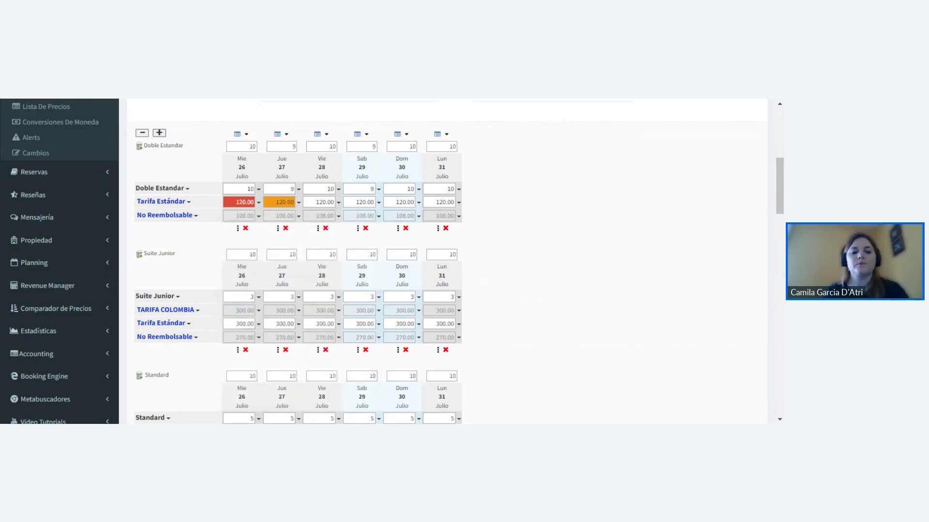
- Open the bulk update form and set its date range to 26 July 2023 through 30 November 2023
scroll(129, 269, "up", 5)
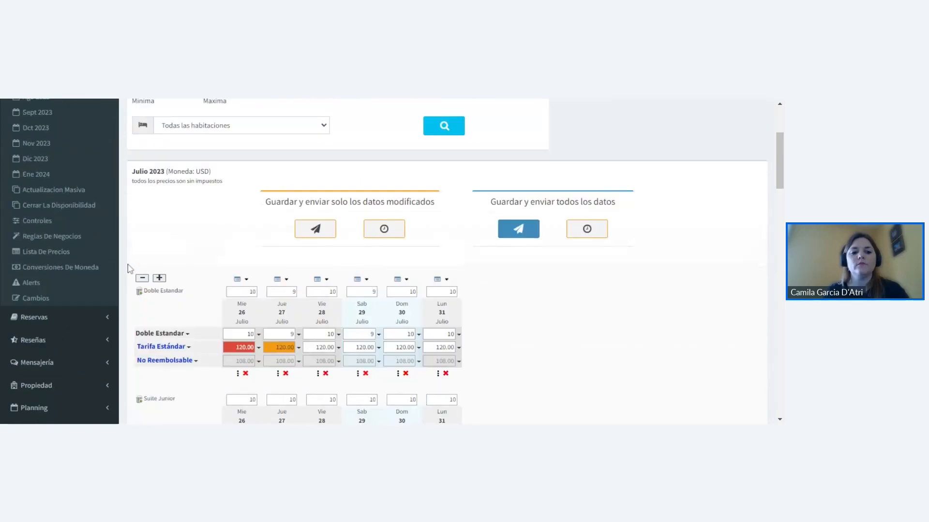
scroll(129, 269, "up", 2)
left_click(83, 329)
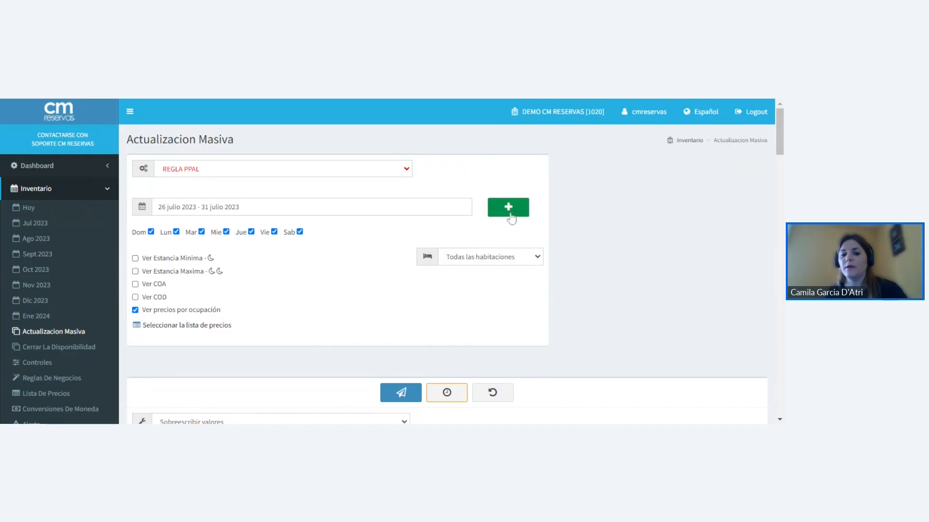
left_click(311, 207)
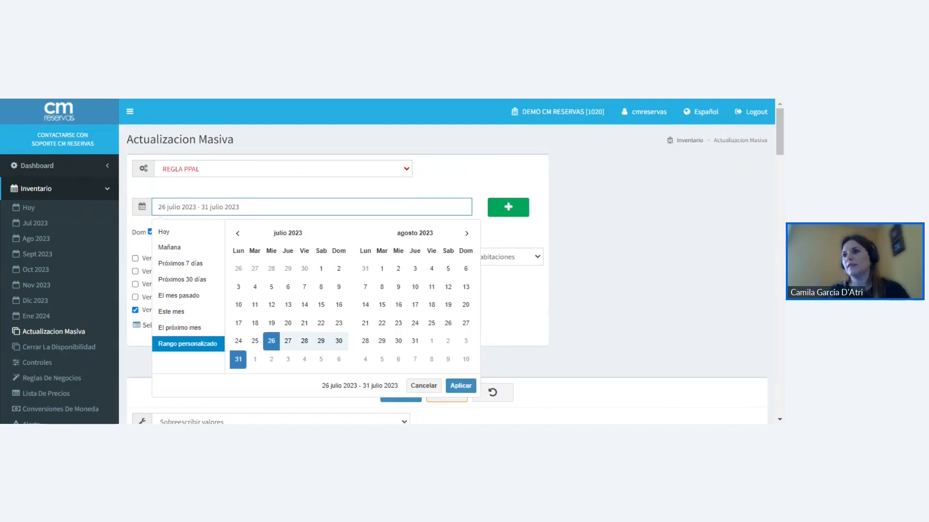
left_click(274, 344)
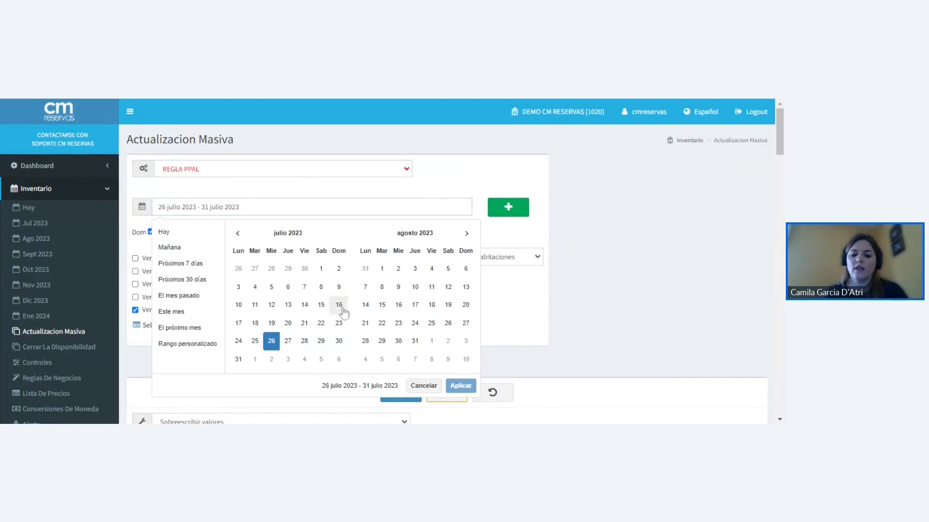
left_click(465, 233)
left_click(466, 234)
left_click(466, 233)
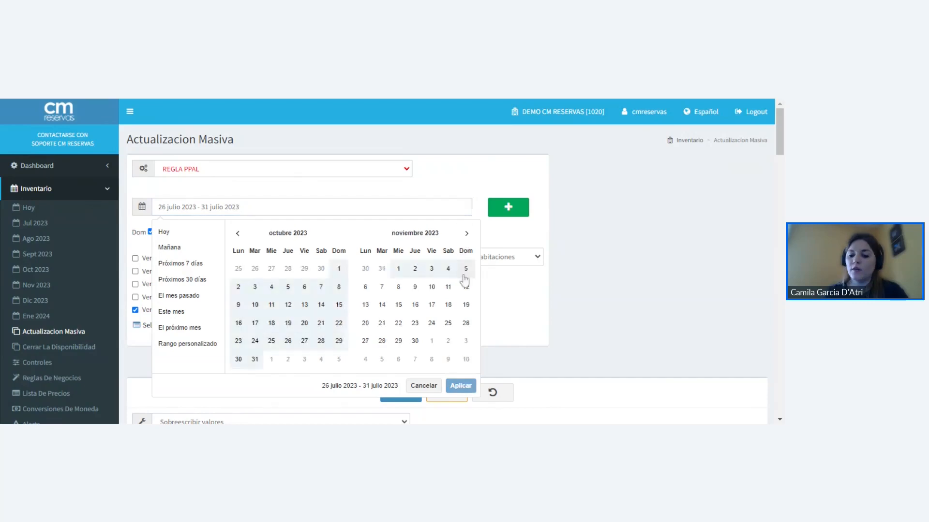
left_click(415, 341)
left_click(456, 383)
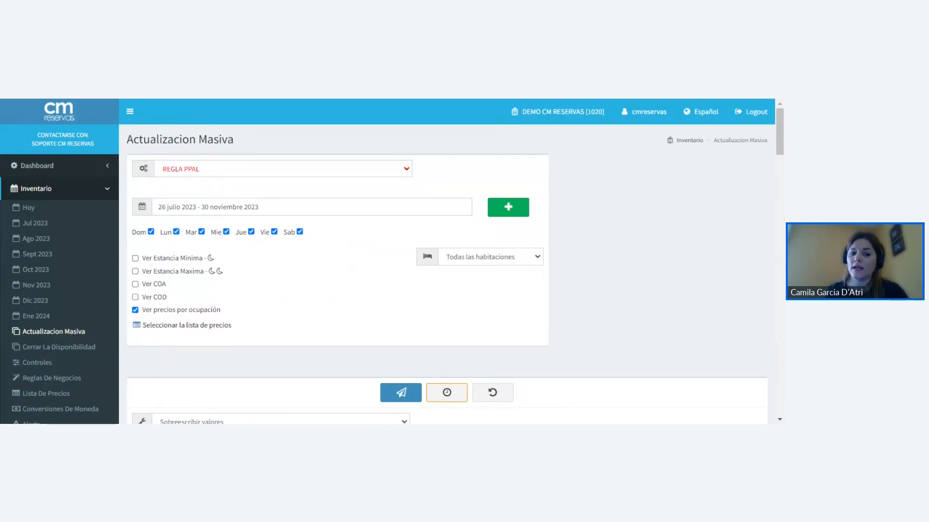
- Limit the bulk update to Sundays by excluding Monday through Saturday
left_click(176, 232)
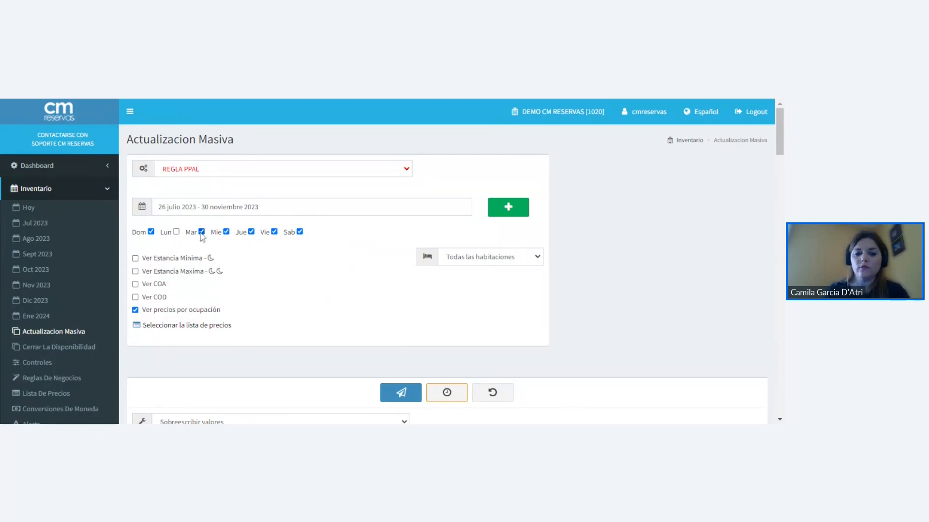
left_click(201, 232)
left_click(226, 232)
left_click(251, 232)
left_click(273, 231)
left_click(299, 232)
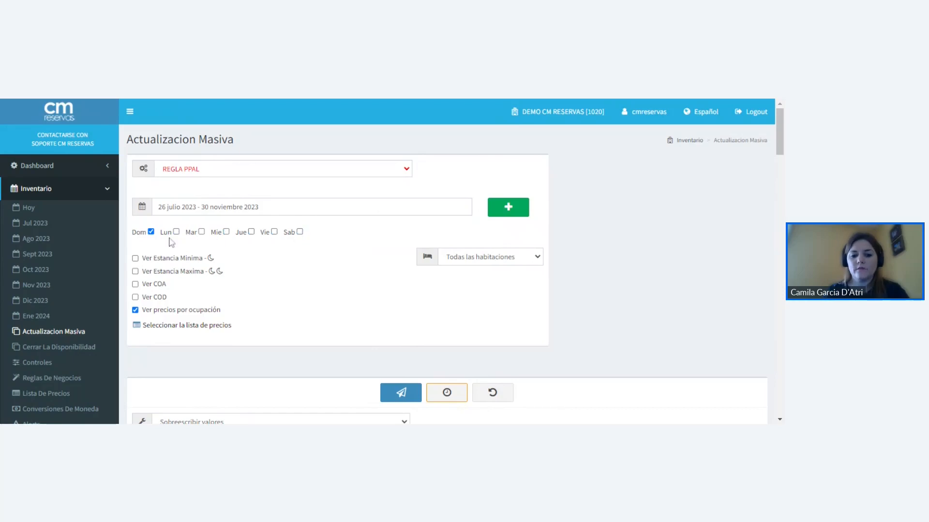
- Choose "cerrar todos" as the stop sell option for All Rooms in the bulk update
scroll(262, 248, "down", 2)
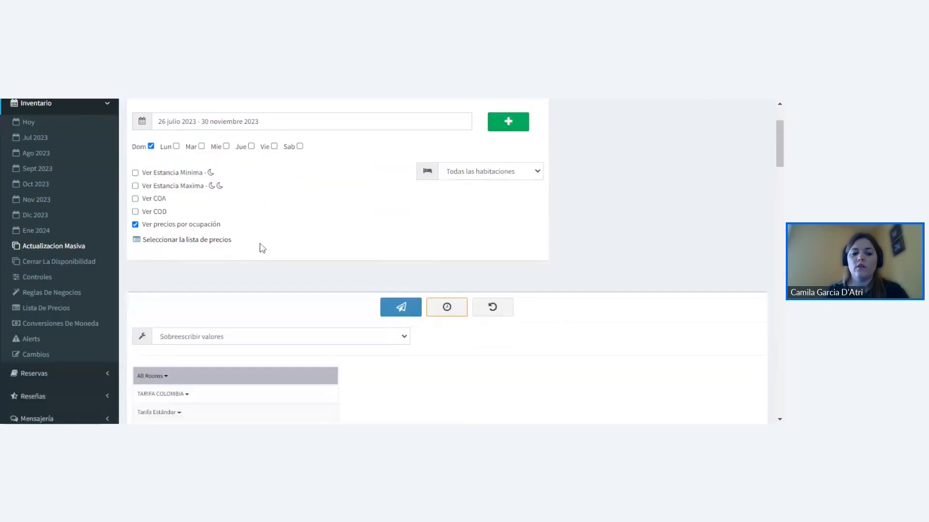
scroll(256, 251, "down", 3)
left_click(165, 232)
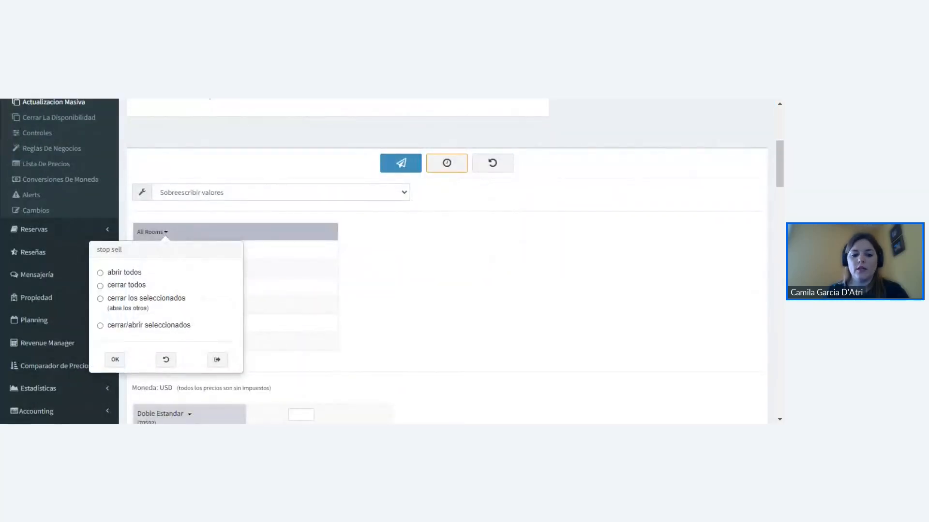
left_click(100, 287)
left_click(115, 360)
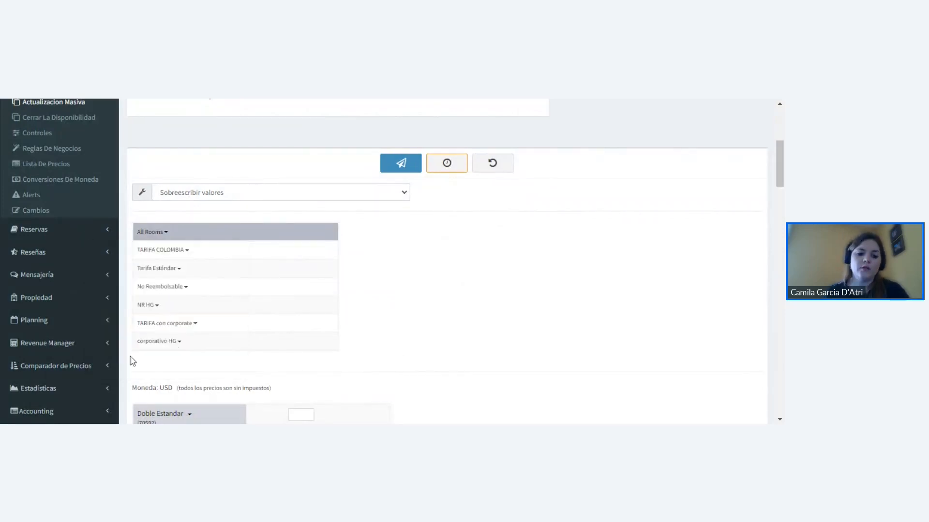
scroll(393, 311, "down", 4)
scroll(393, 313, "up", 5)
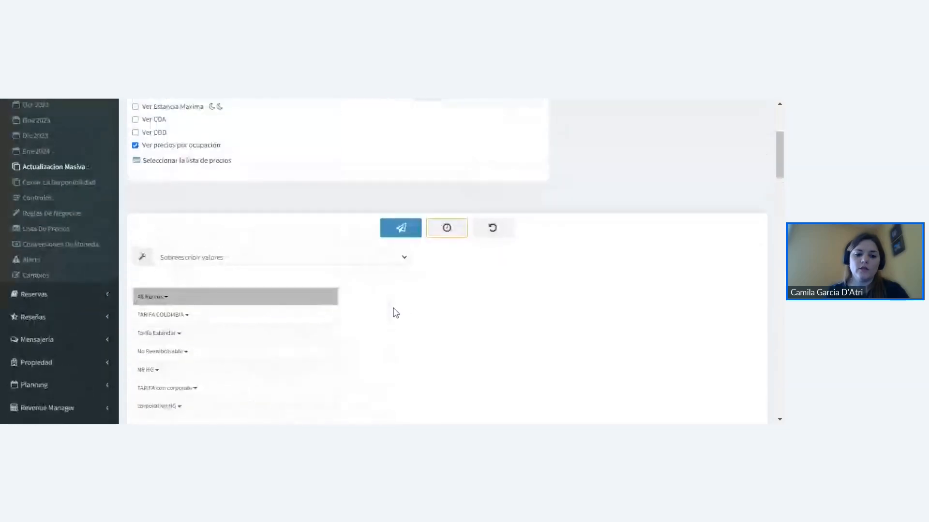
scroll(396, 313, "up", 3)
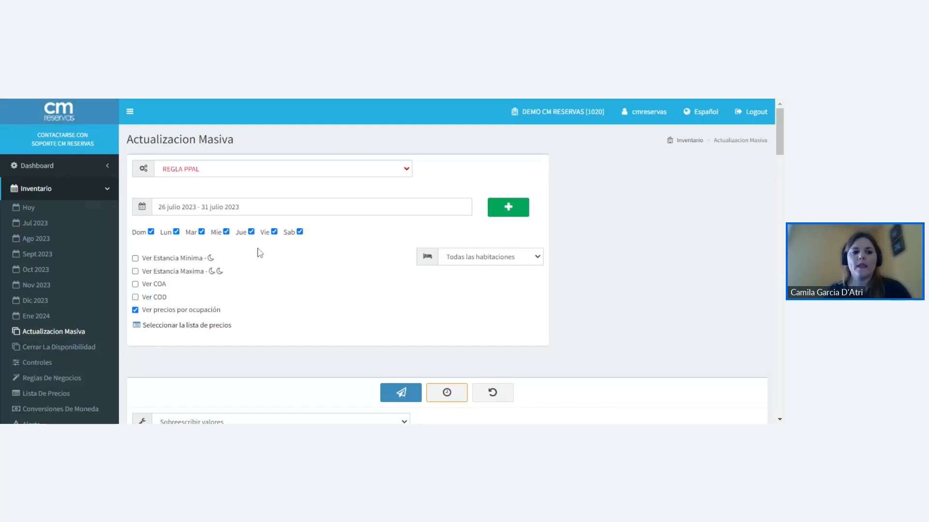
- Open the July 2023 inventory and check Doble Estandar's Tarifa Estándar price on 28 July
scroll(259, 254, "down", 1)
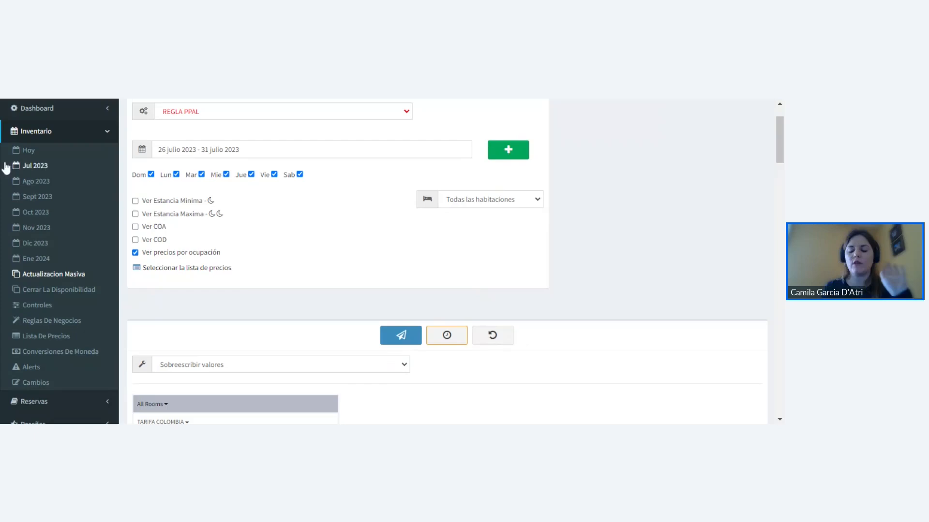
left_click(20, 170)
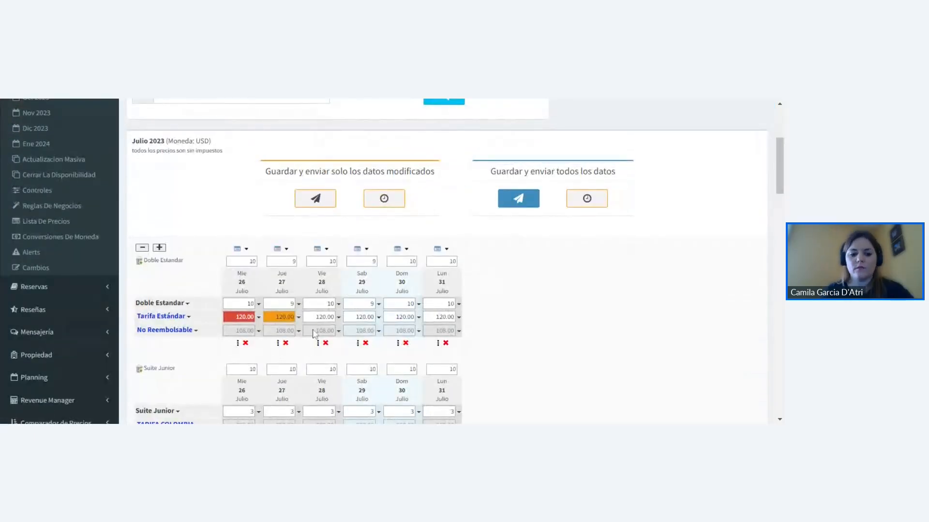
left_click(321, 317)
left_click_drag(328, 318, 331, 317)
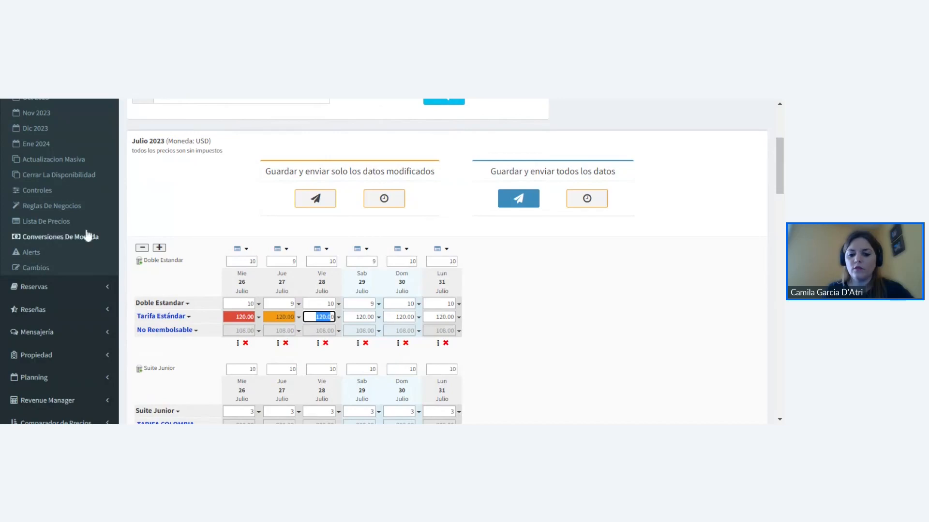
- Bulk update Doble Estandar's Tarifa Estándar to 80.00 for 26 to 31 July 2023 and send the change to the channels
left_click(69, 162)
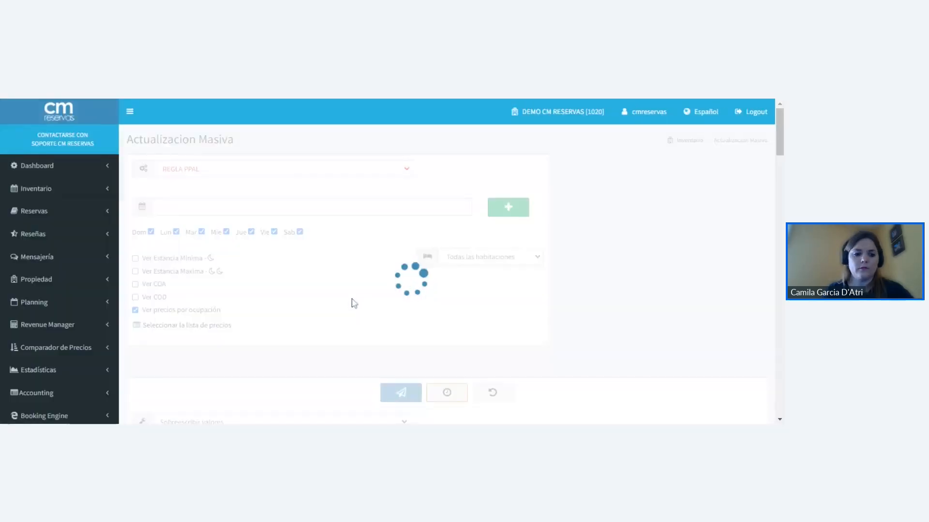
scroll(435, 271, "down", 6)
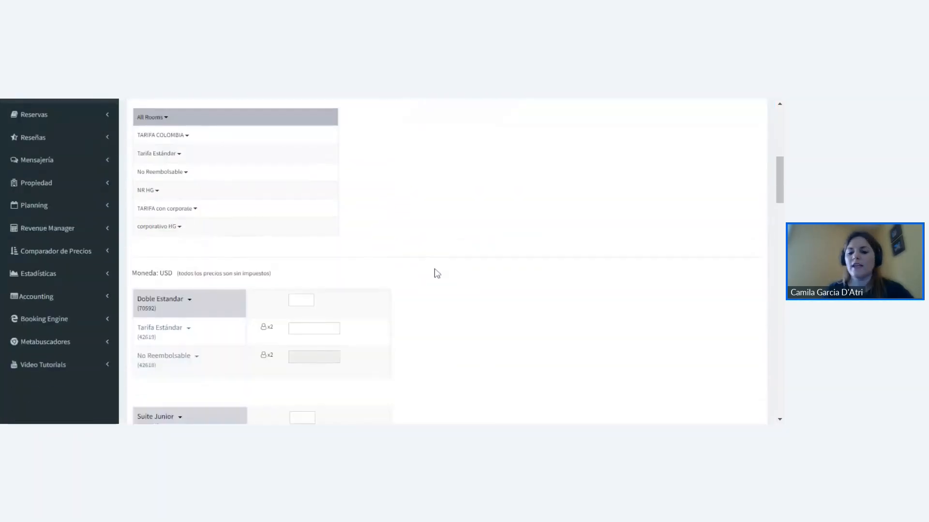
left_click(310, 214)
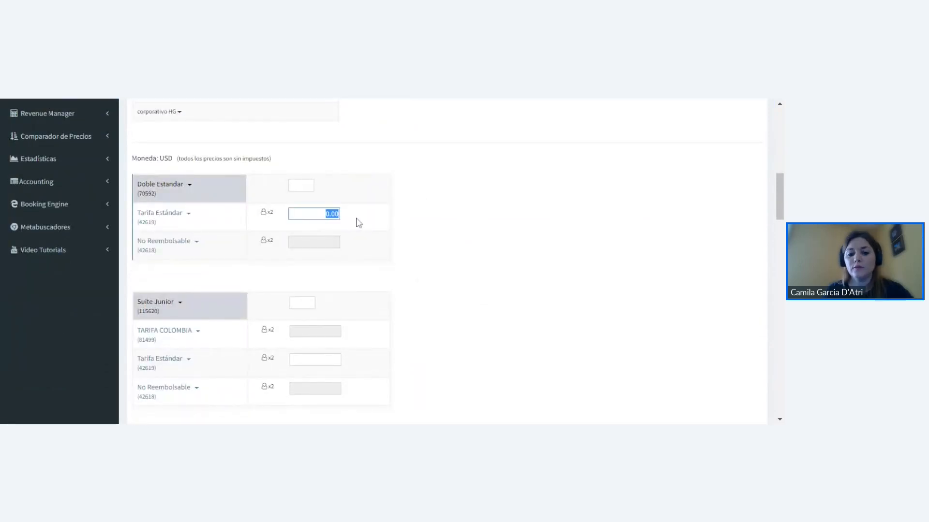
type("80.00")
scroll(467, 224, "up", 3)
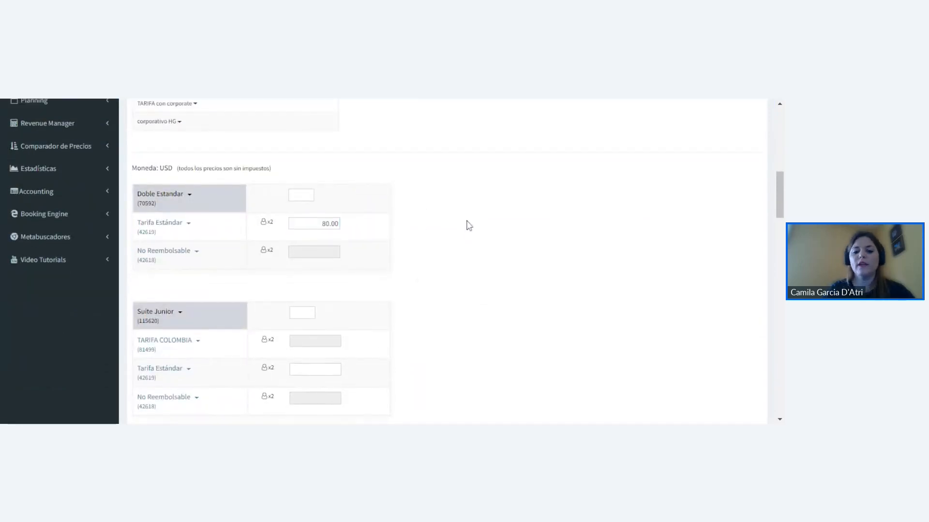
scroll(426, 203, "up", 4)
left_click(402, 227)
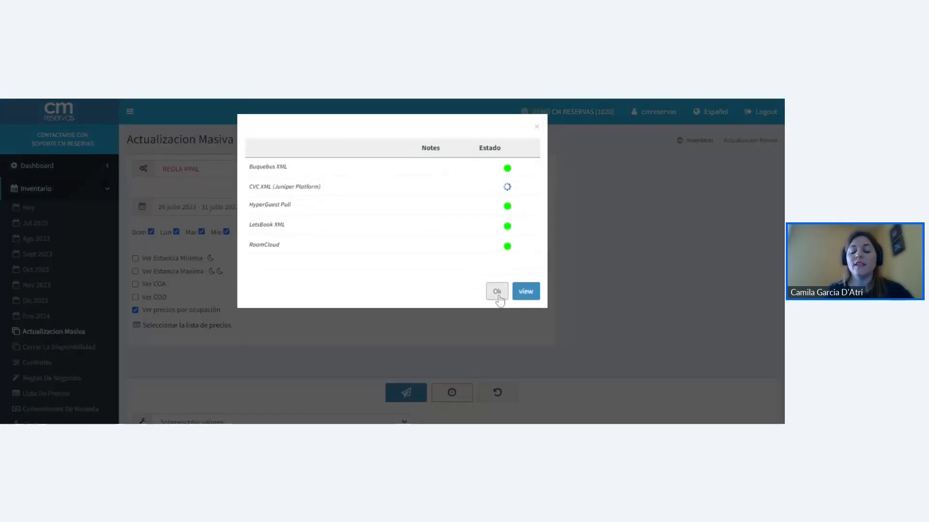
left_click(497, 289)
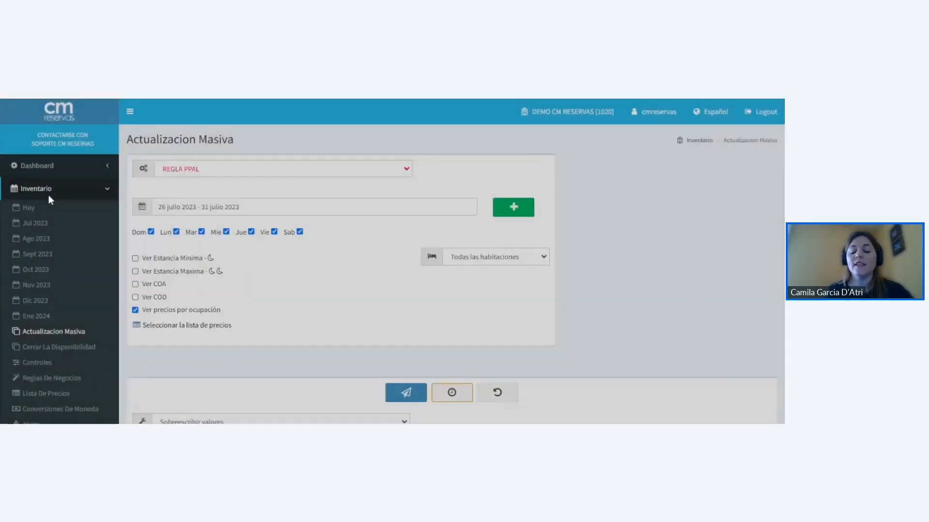
- Check Doble Estandar's updated prices in the July 2023 inventory, returning to the bulk update form
left_click(67, 229)
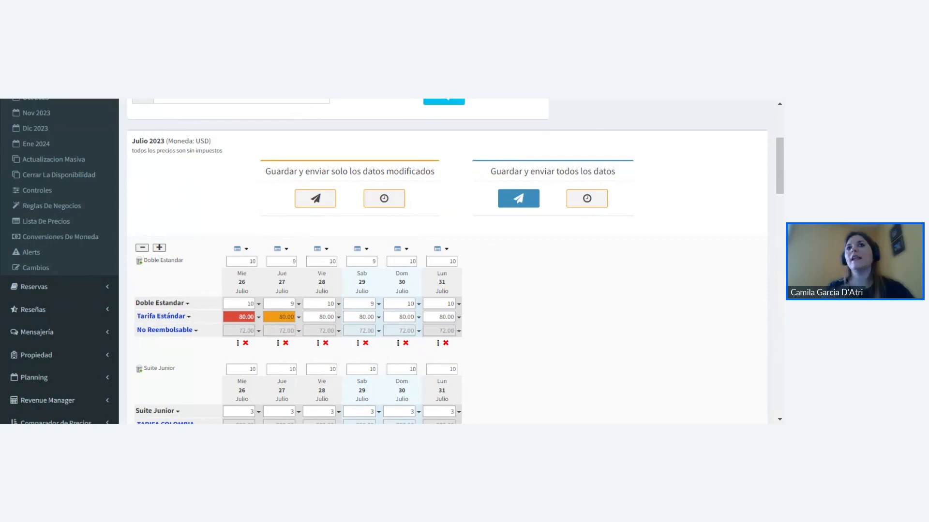
left_click(67, 163)
scroll(324, 237, "down", 4)
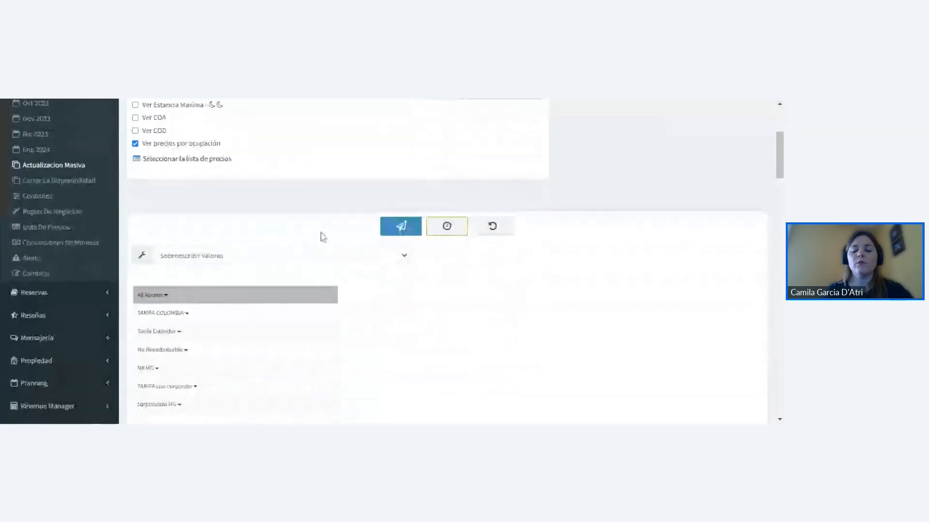
- Set Doble Estandar's Tarifa Estándar to 80.00 in the bulk update and choose "cerrar todos" as its stop sell option
scroll(323, 237, "down", 10)
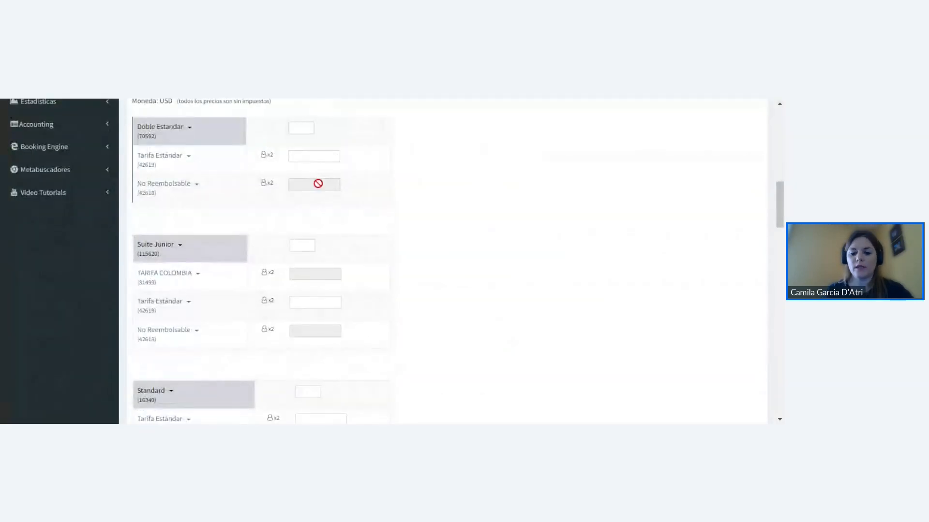
left_click_drag(325, 157, 361, 158)
type("80")
left_click(188, 156)
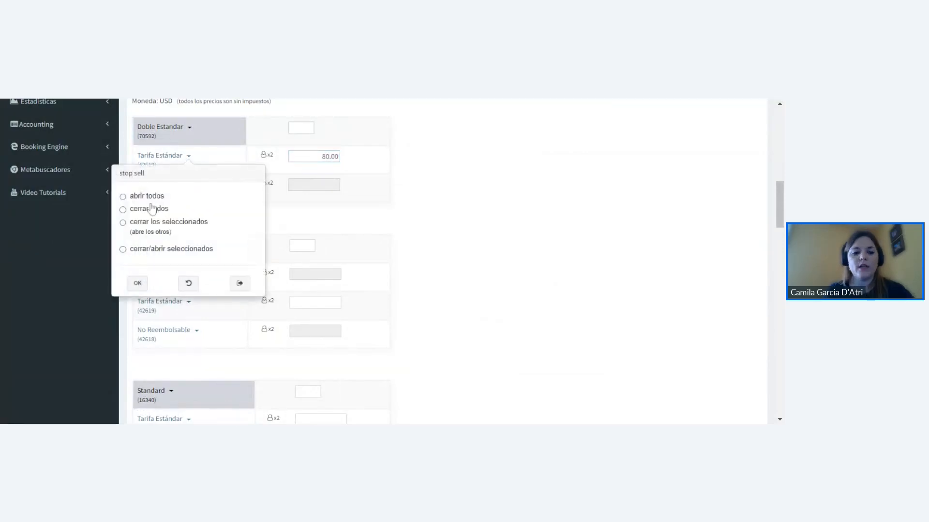
left_click(122, 210)
left_click(138, 283)
- Reset the values entered in the bulk update form and check Doble Estandar's rate fields
scroll(532, 285, "up", 2)
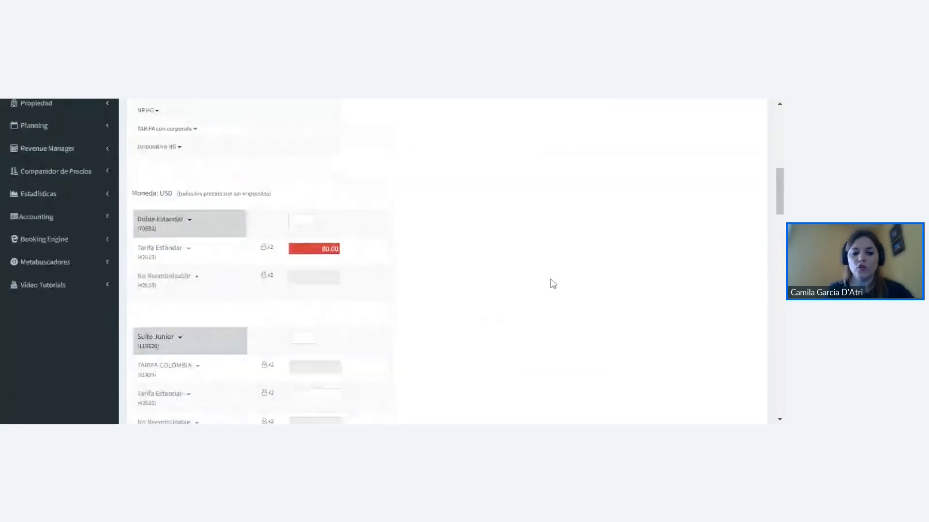
scroll(553, 284, "up", 1)
scroll(553, 284, "up", 5)
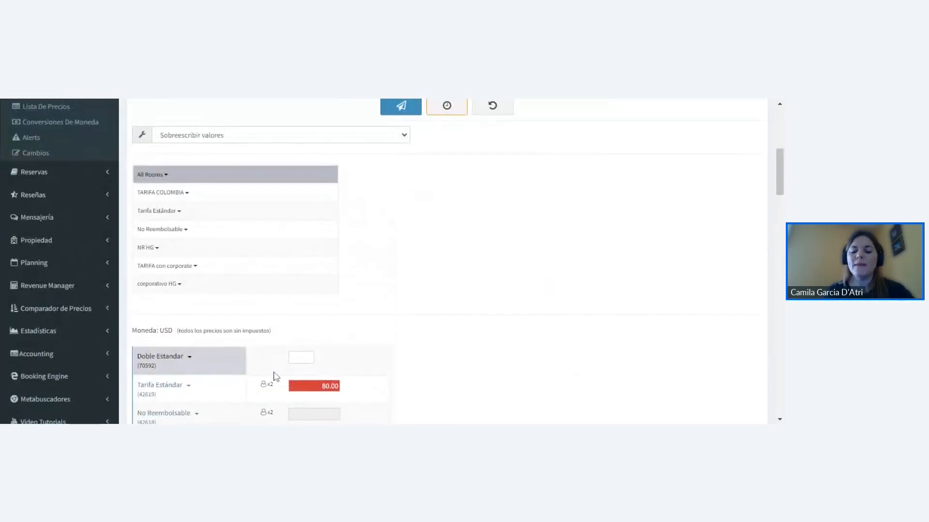
scroll(475, 244, "up", 3)
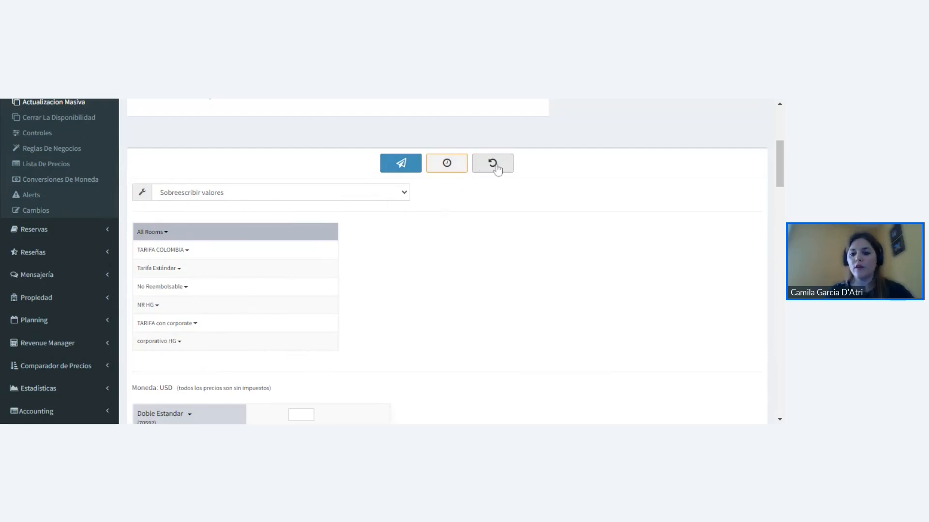
scroll(473, 232, "down", 3)
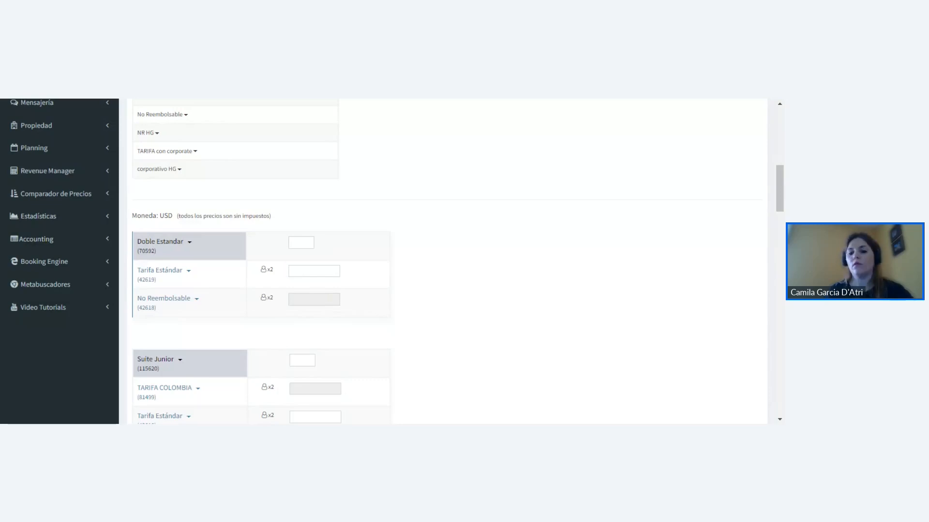
scroll(319, 258, "up", 4)
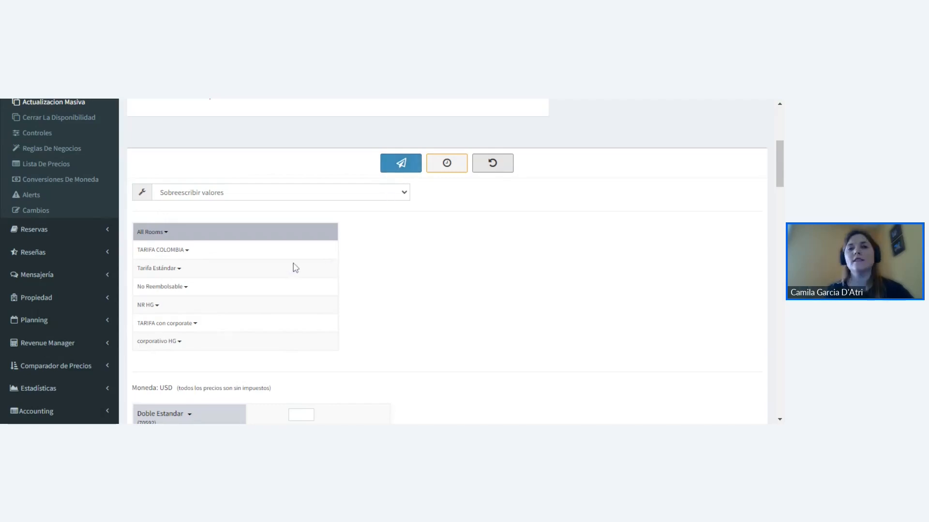
- Bulk update Doble Estandar's Tarifa Estándar to 120.00 for 26 to 31 July 2023 and send the change to the channels
scroll(326, 259, "down", 6)
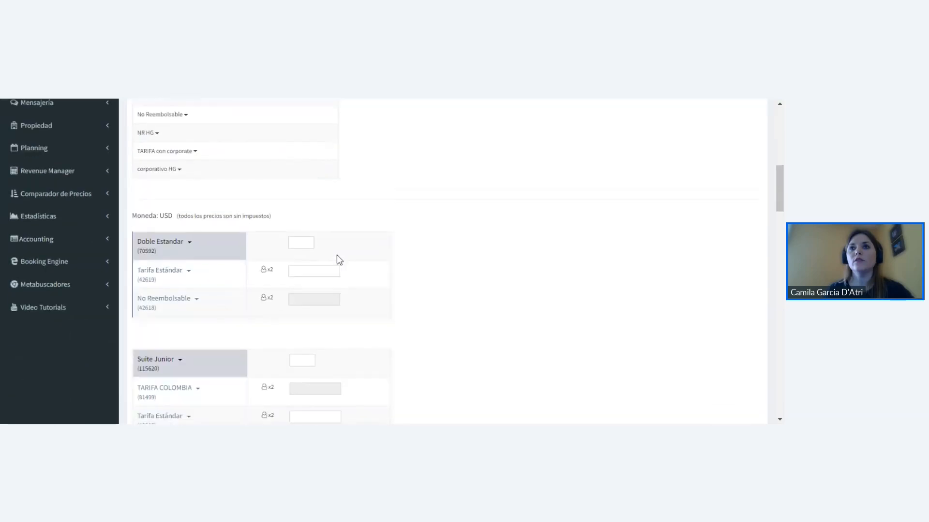
left_click(336, 157)
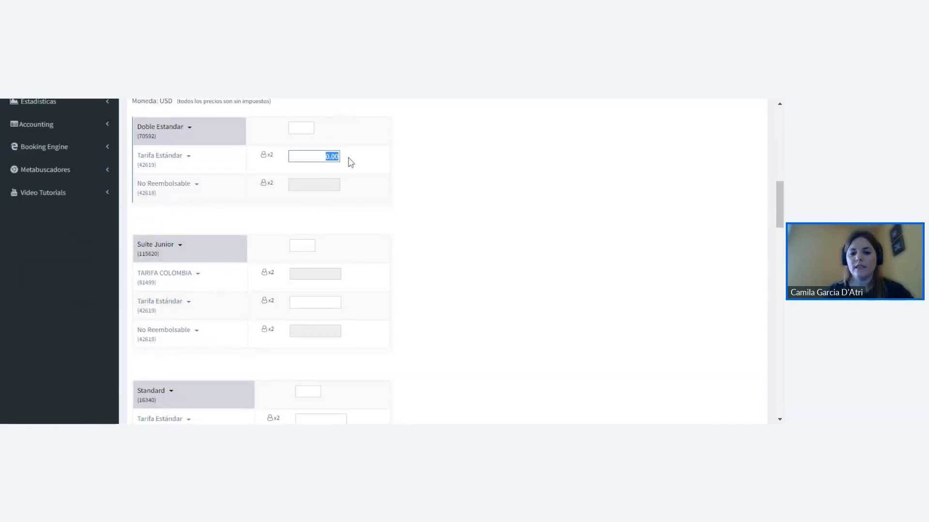
type("120.00")
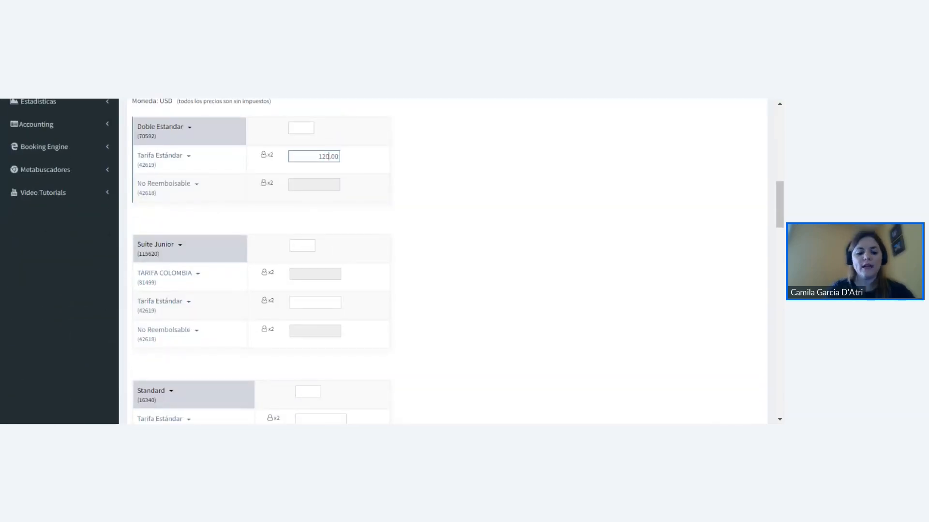
scroll(422, 199, "up", 2)
scroll(421, 199, "up", 6)
left_click(403, 224)
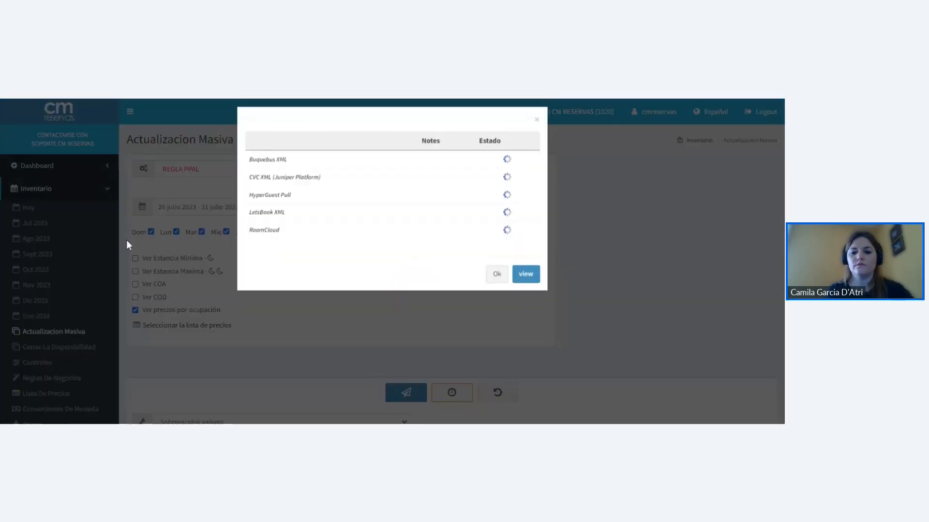
left_click(495, 286)
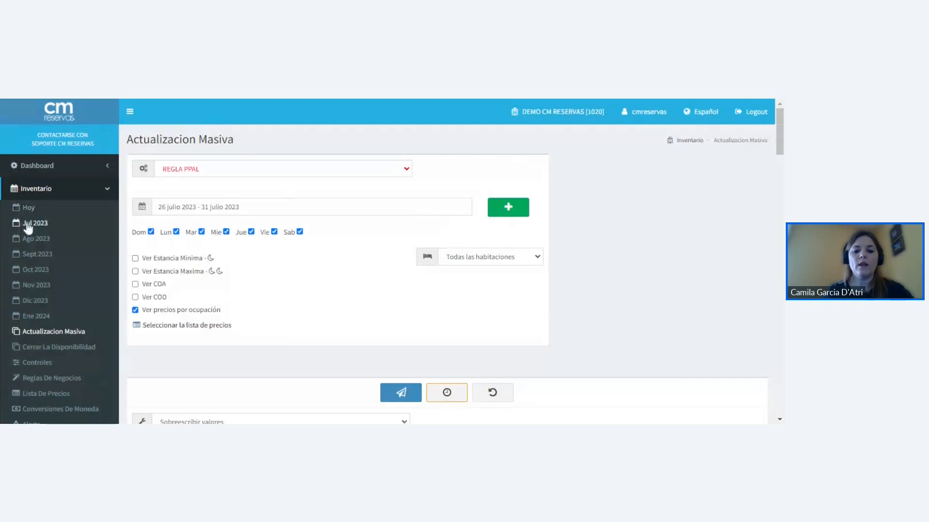
- Open the July 2023 inventory and check Doble Estandar's Tarifa Estándar prices for 26 to 31 July
scroll(301, 266, "down", 4)
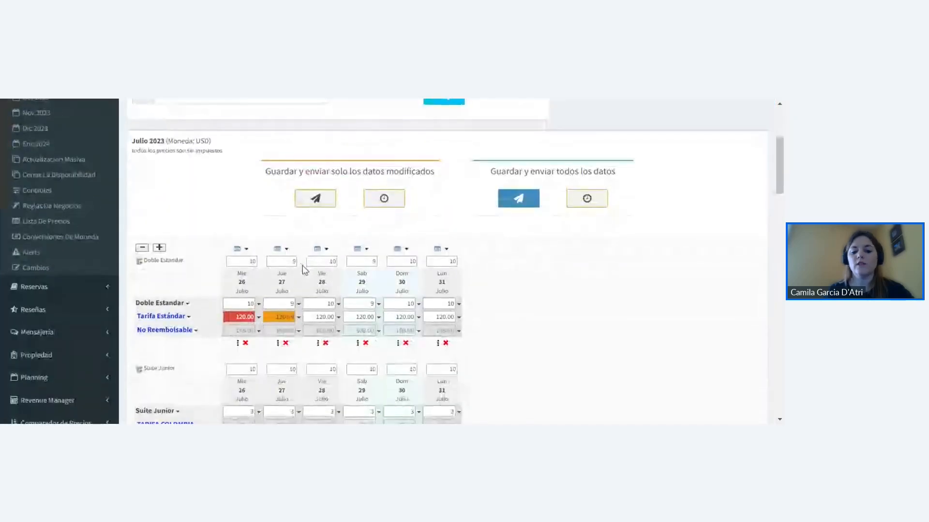